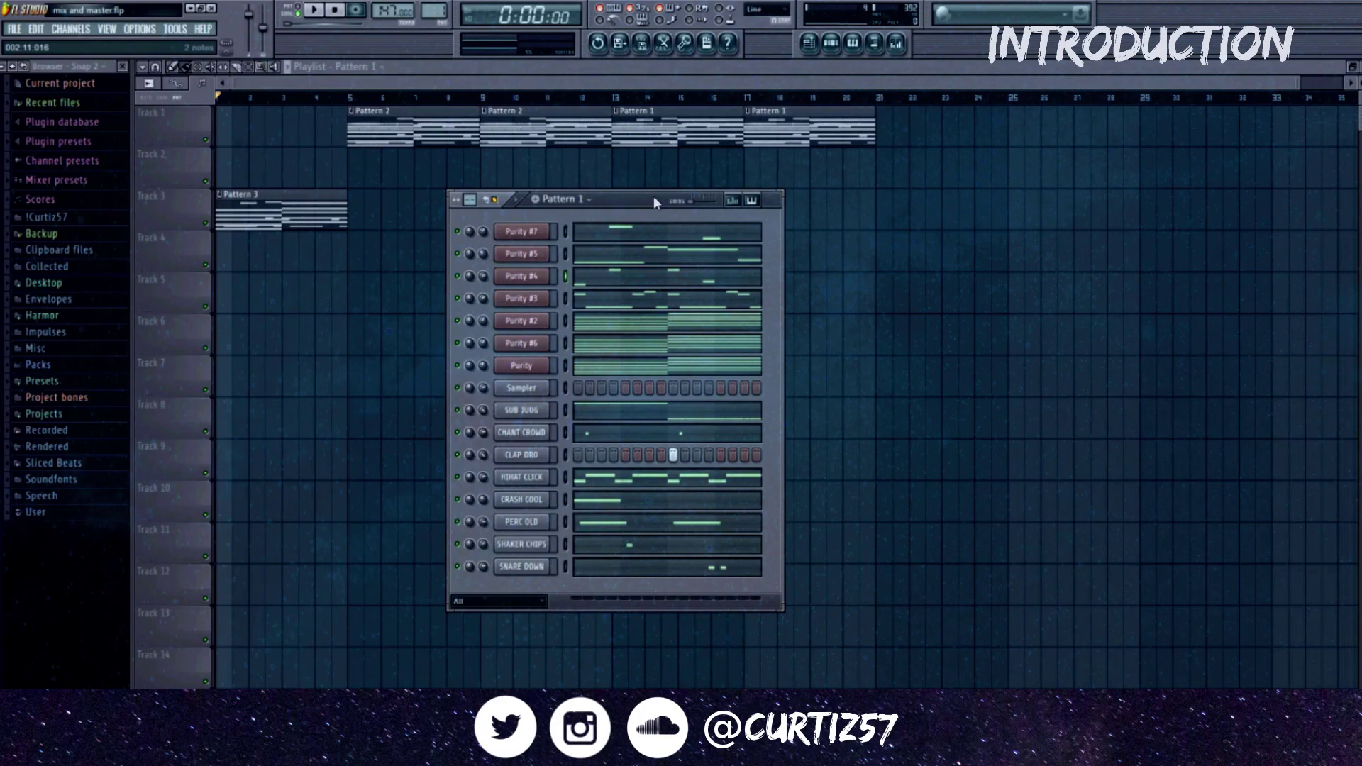
Step: Play the unmixed beat from the start of the playlist and stop it
key(space)
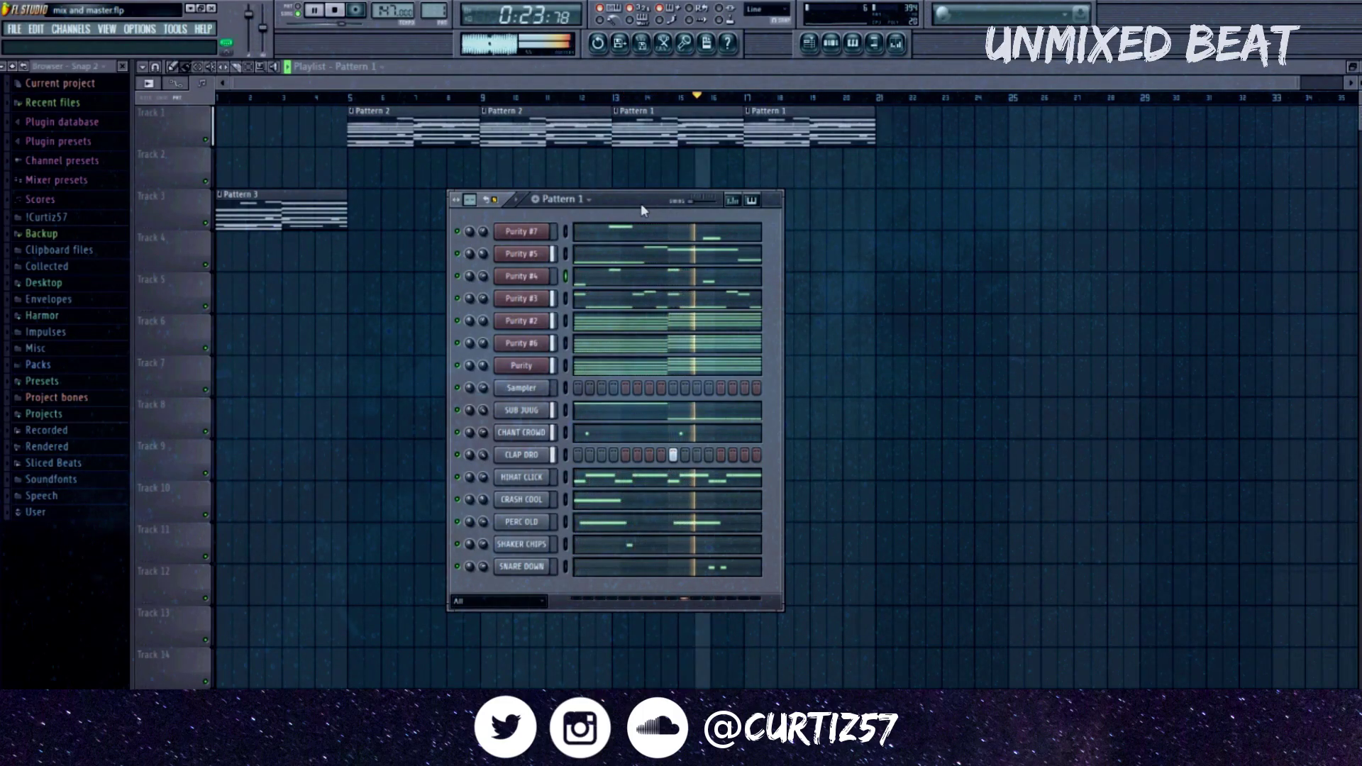
key(space)
Step: Open the mixer and link all channels to consecutive mixer tracks, starting from Insert 1
key(F9)
drag(187, 514, 676, 571)
click(569, 236)
key(space)
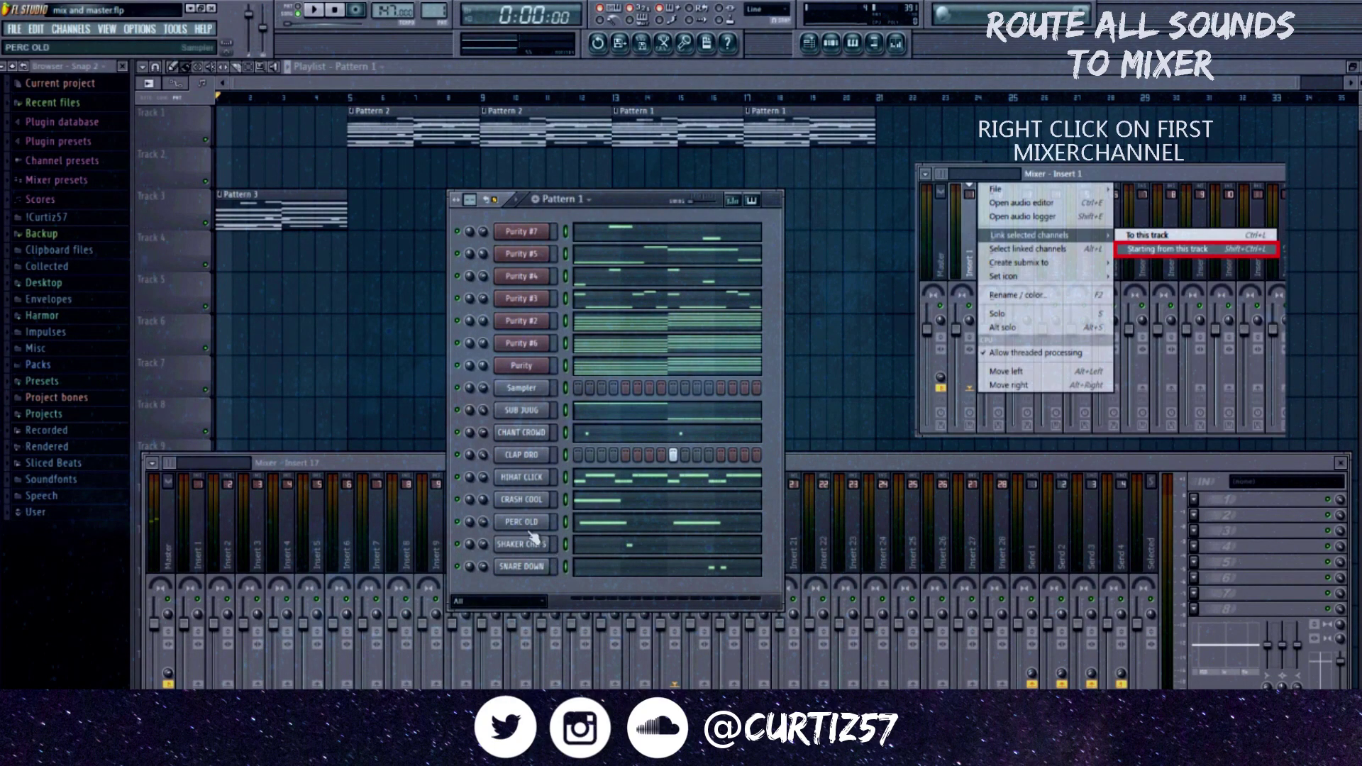
click(189, 508)
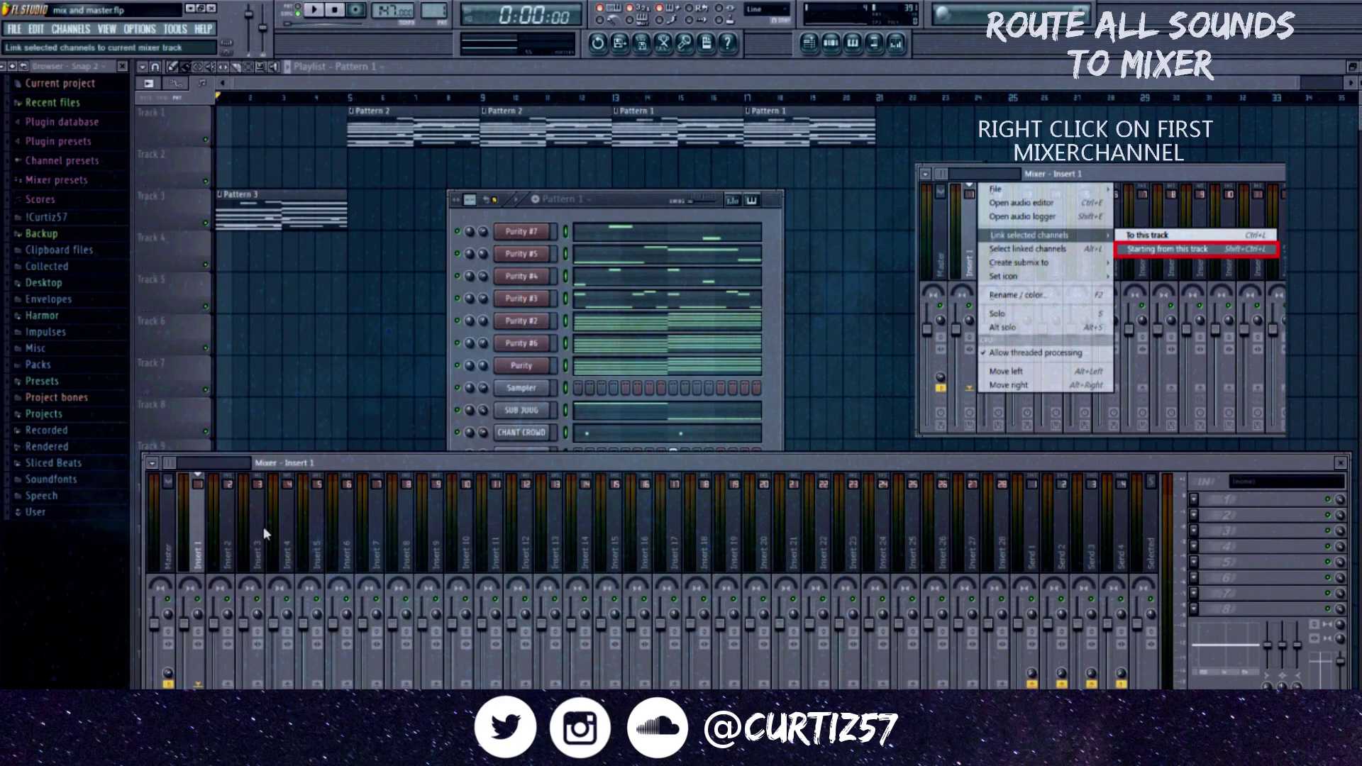
key(ctrl+shift+l)
Step: Play the beat through the linked mixer tracks and move the channel rack clear of the named tracks
key(space)
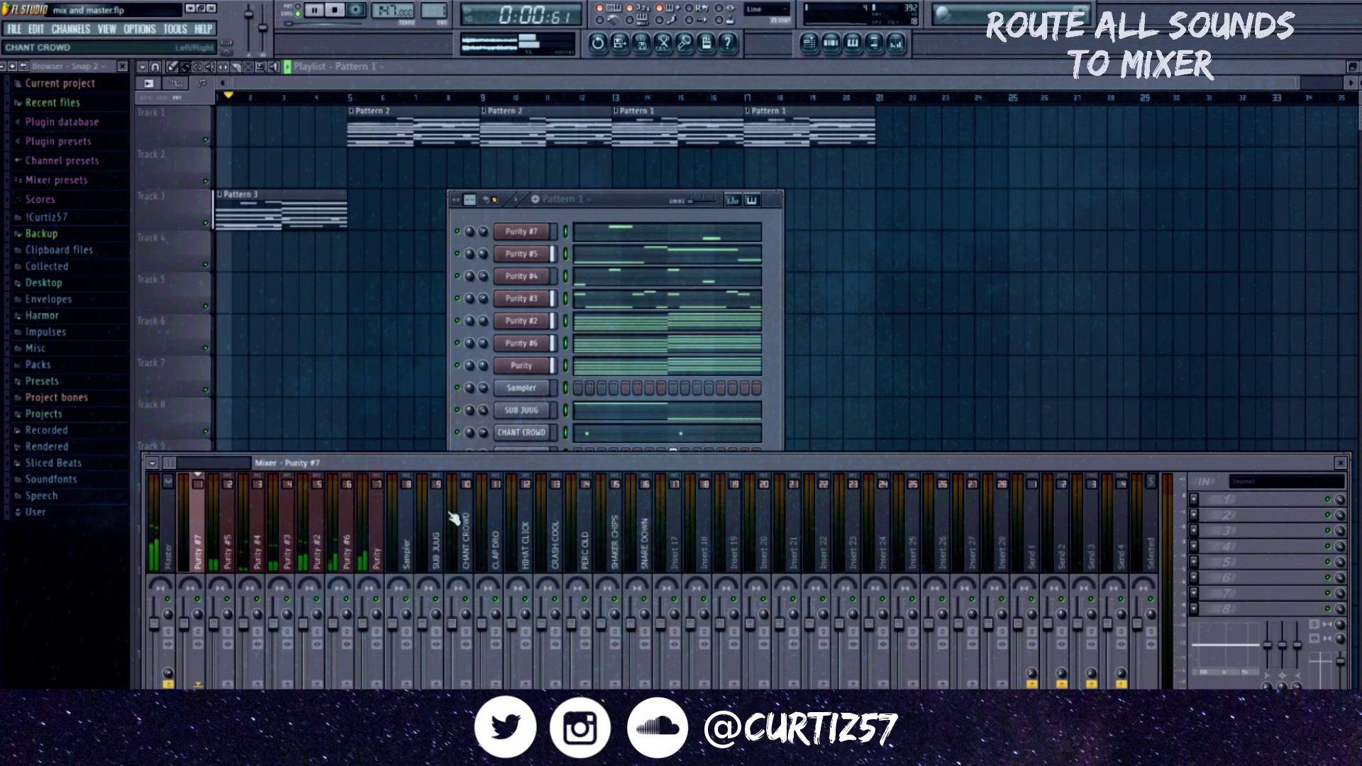
drag(615, 210, 1015, 132)
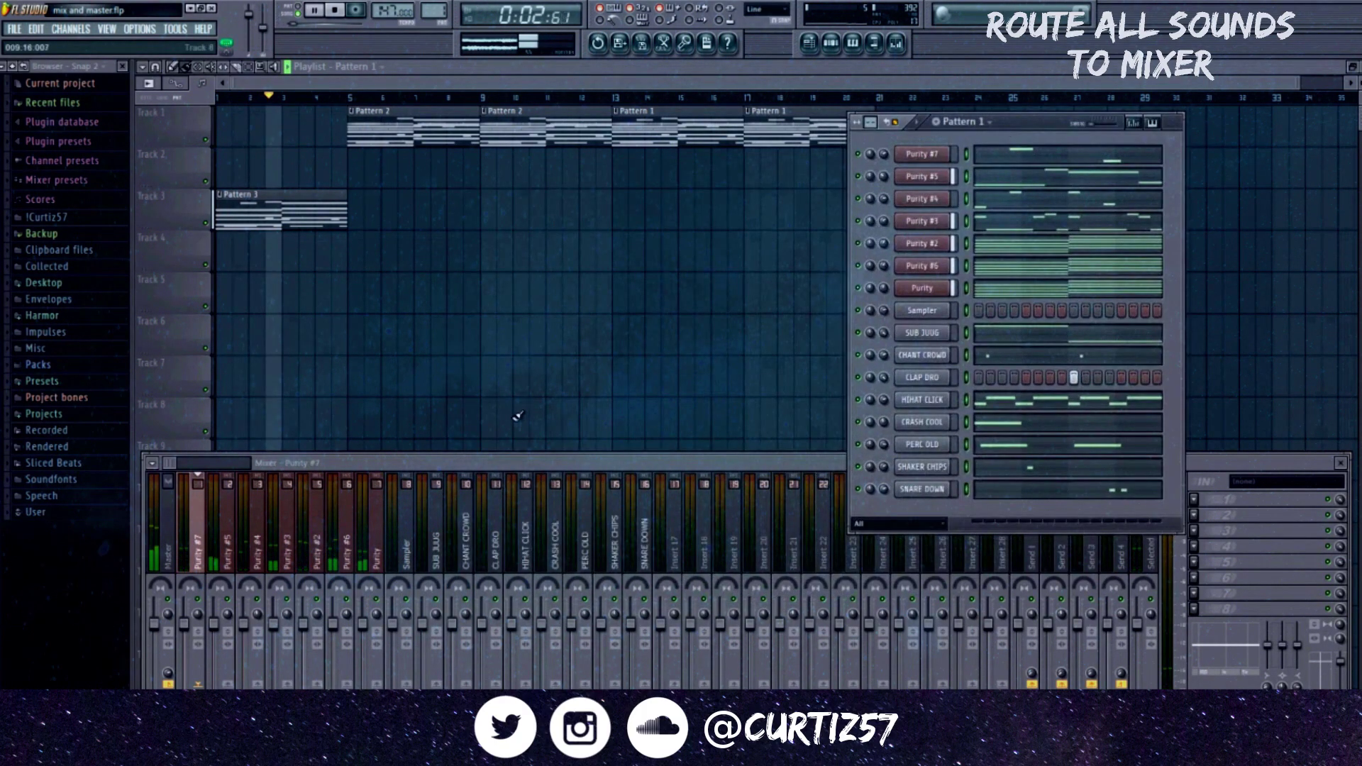
click(512, 461)
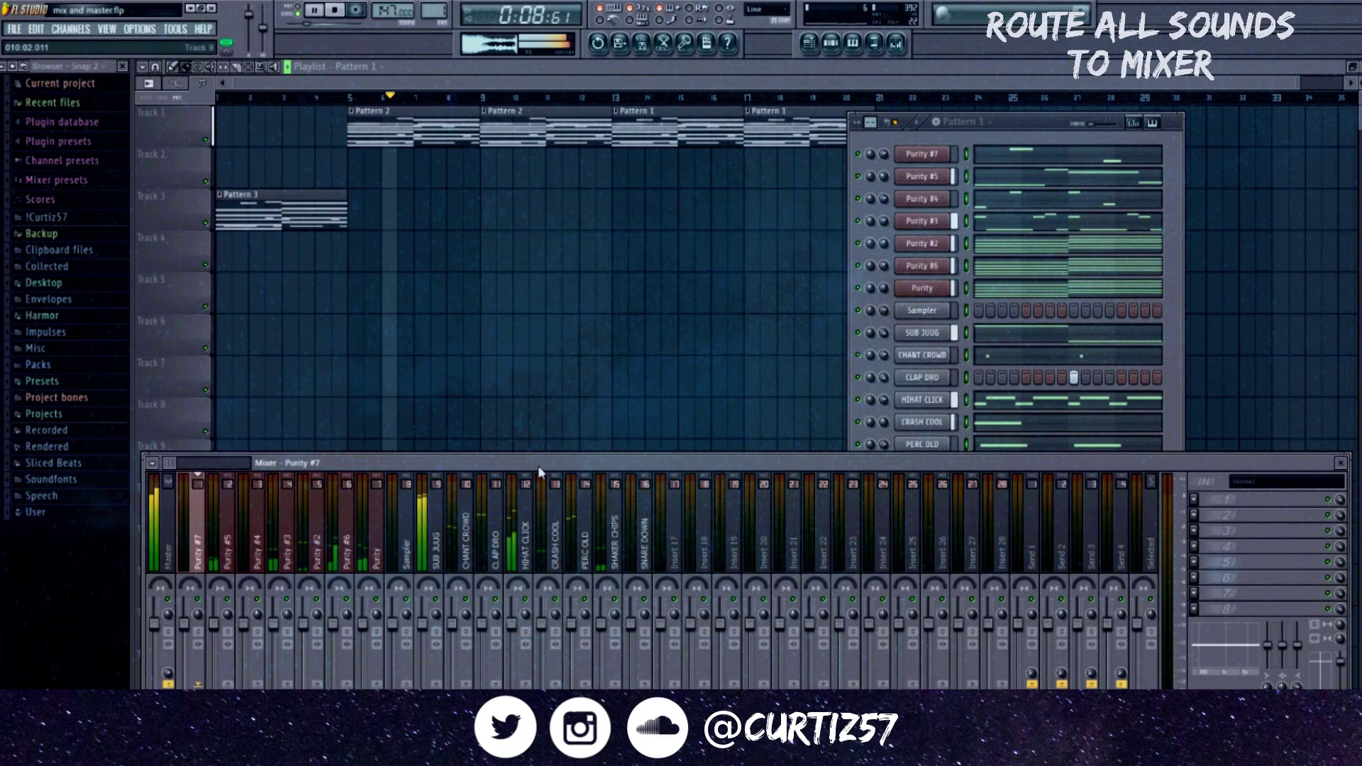
key(space)
key(space)
Step: Lower the Purity #6 track to 91% (-2.2 dB) and raise the Purity track to 115% (3.4 dB)
click(383, 603)
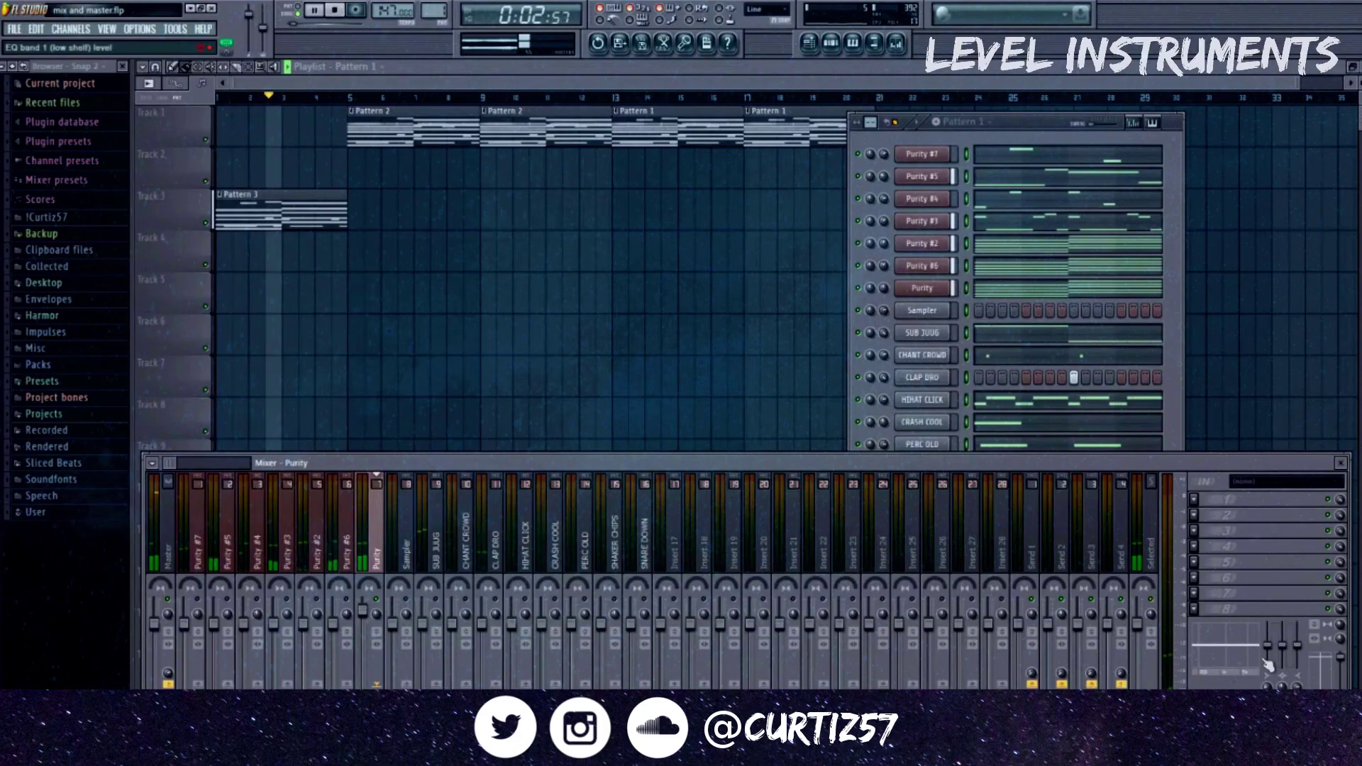
key(space)
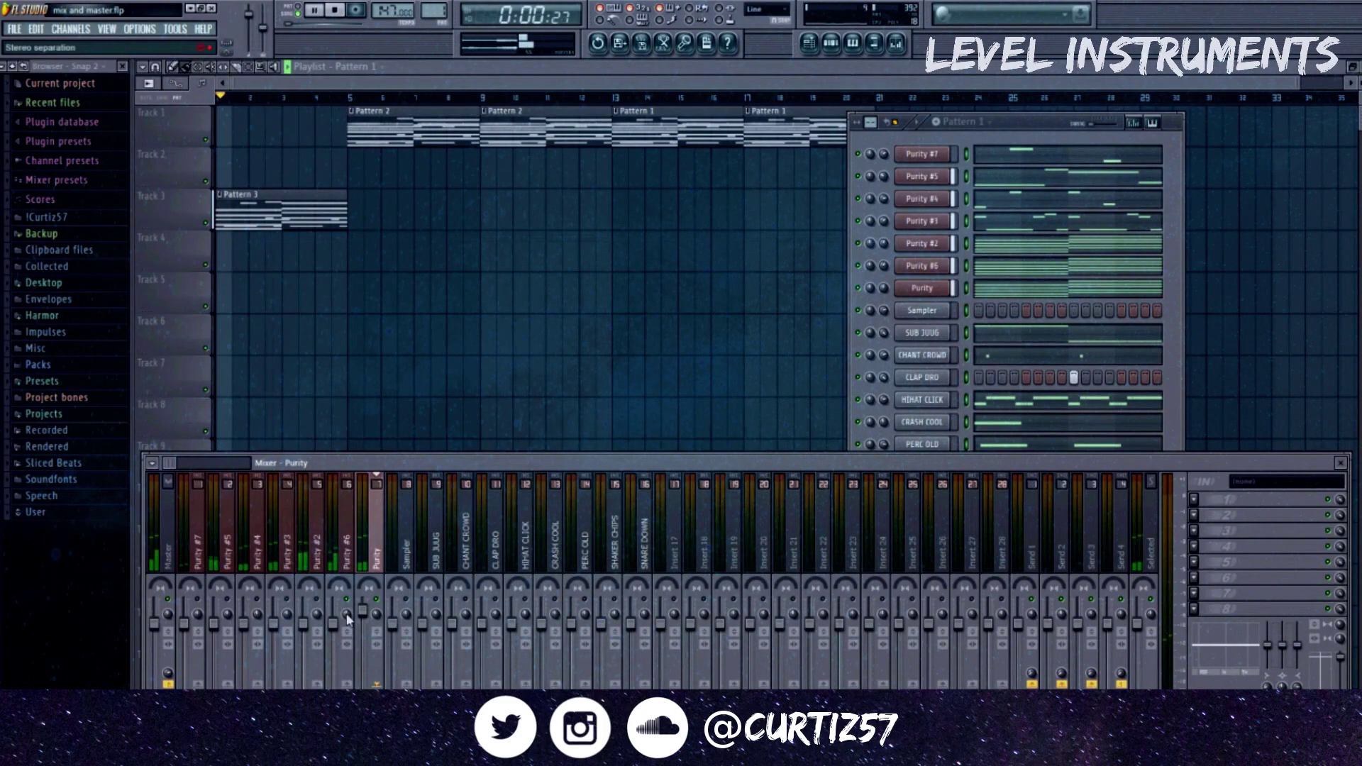
click(345, 612)
key(space)
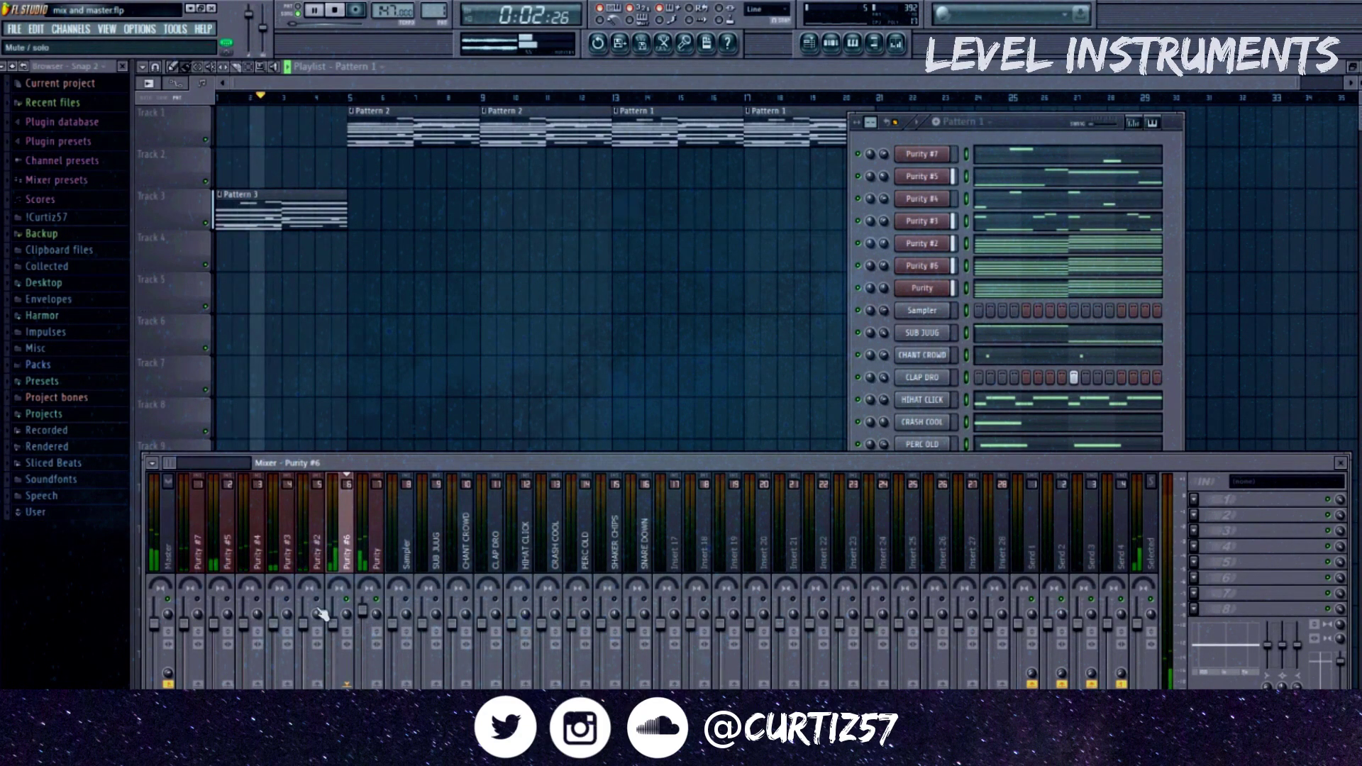
drag(333, 624, 333, 633)
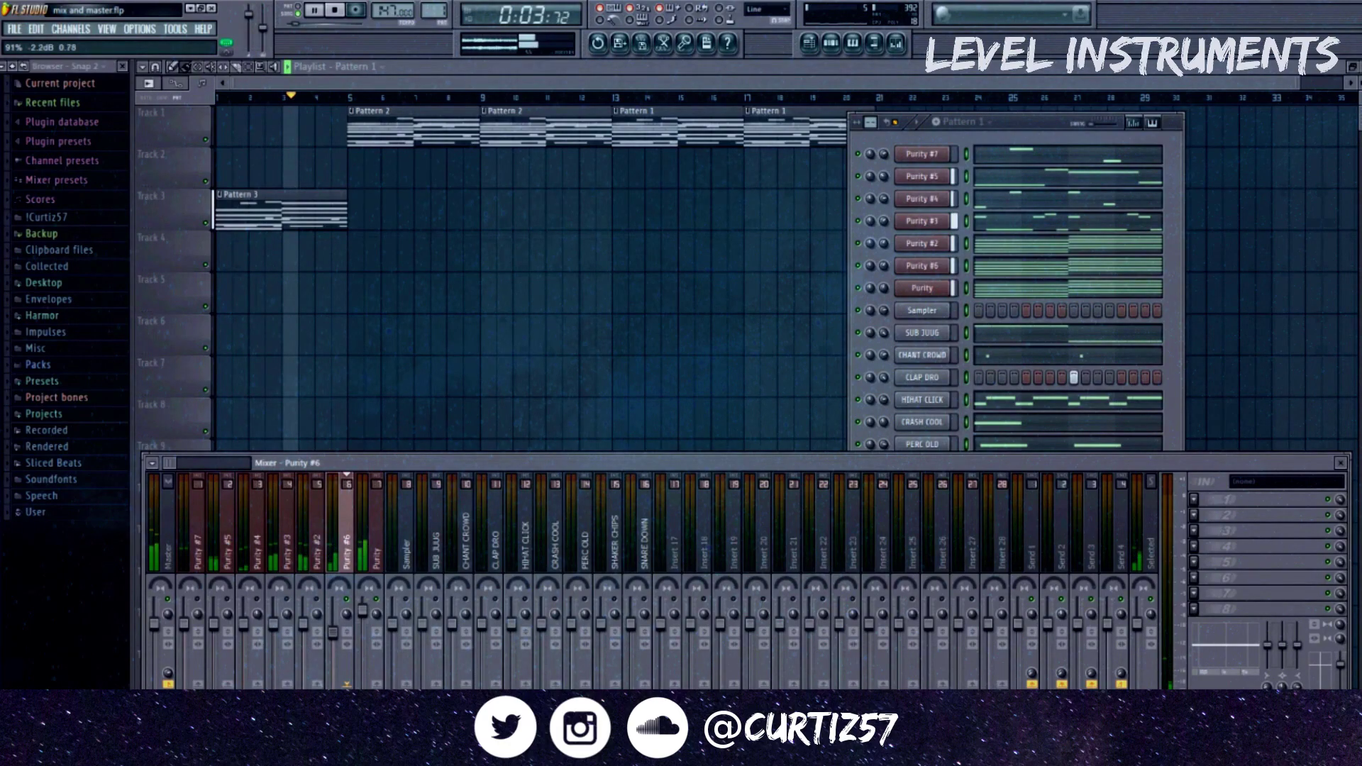
click(363, 611)
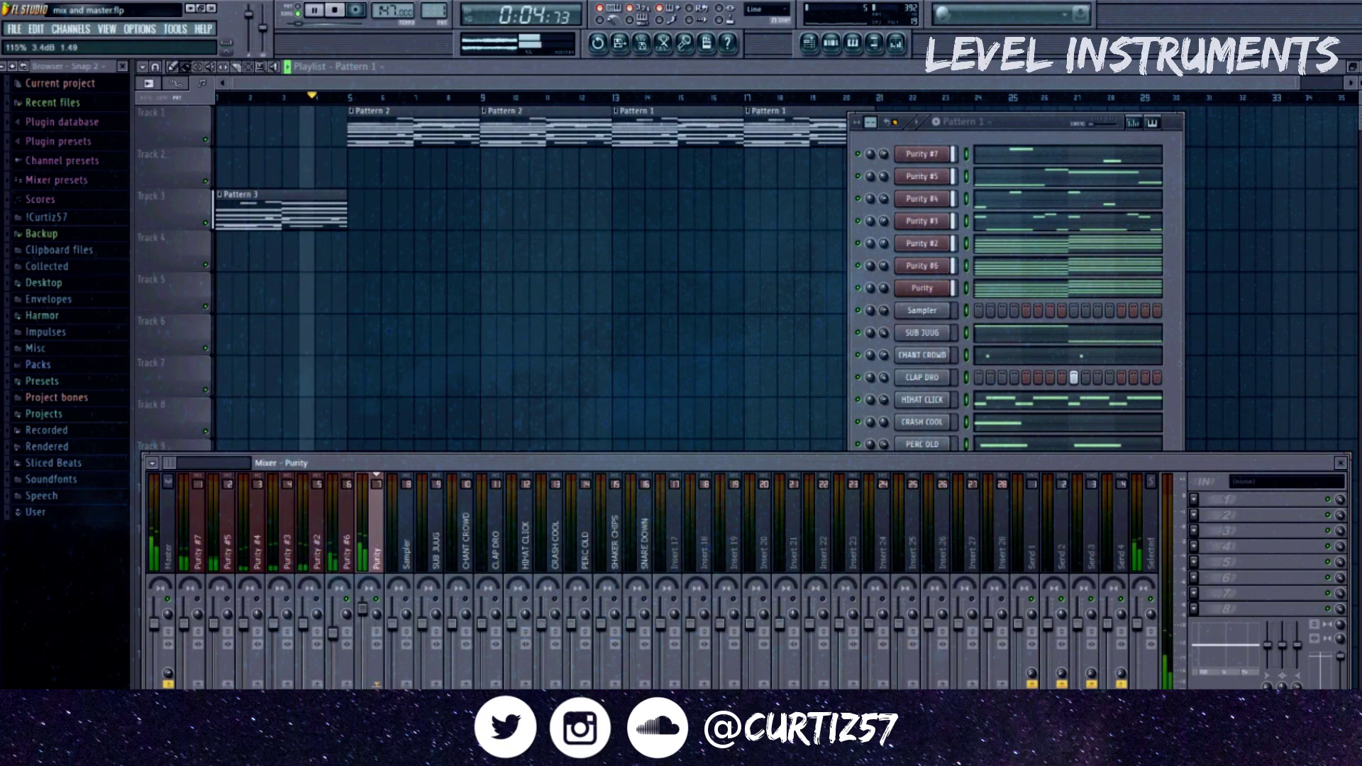
Step: Lower the Purity #2 track's volume and raise the Purity #3 track's volume slightly
click(304, 623)
drag(303, 624, 304, 635)
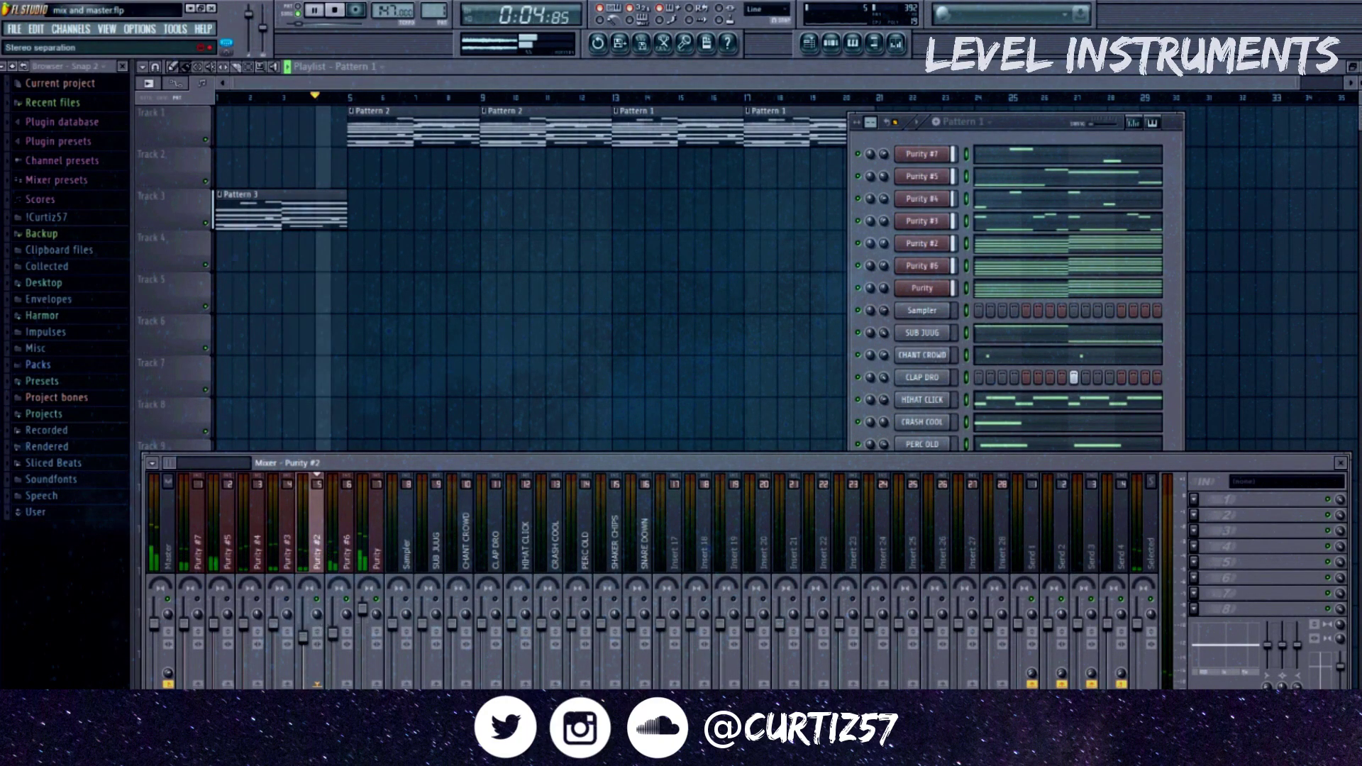
drag(304, 638, 303, 630)
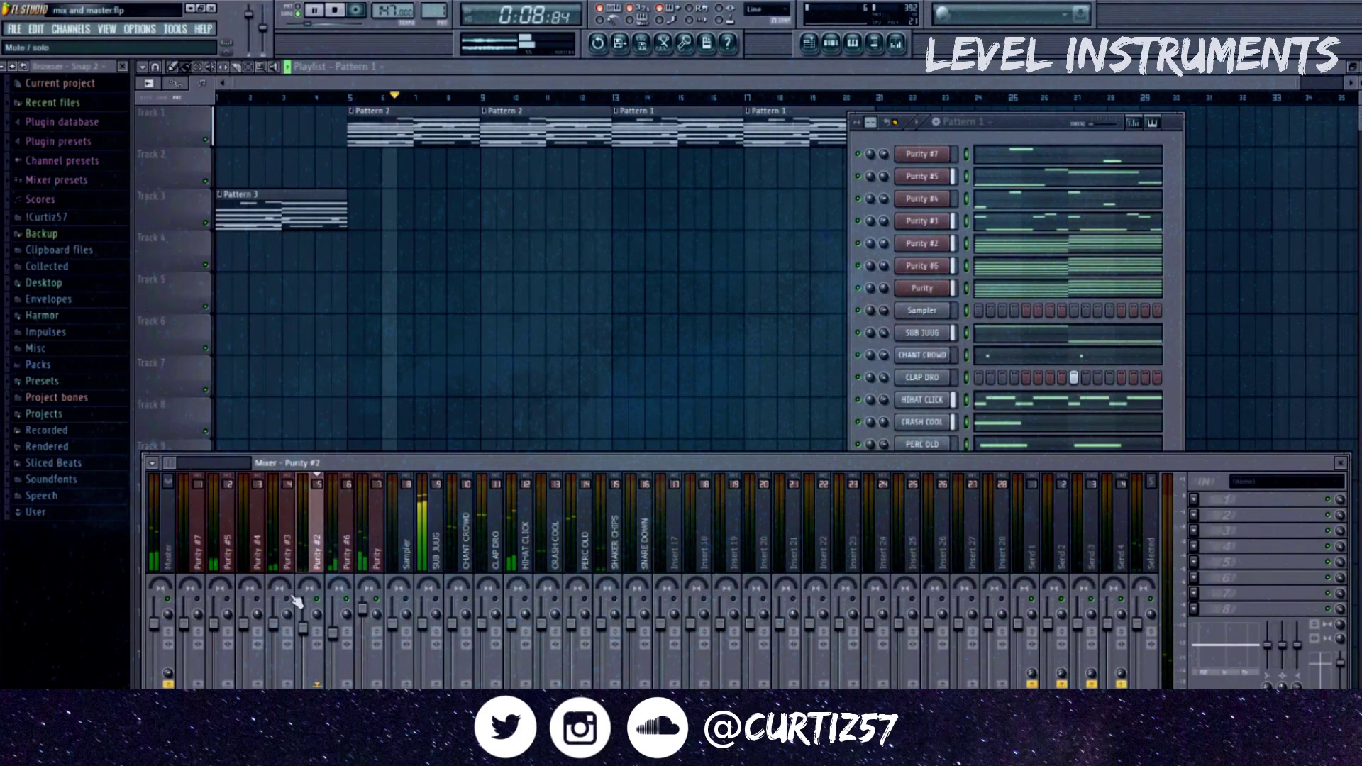
drag(274, 628, 274, 623)
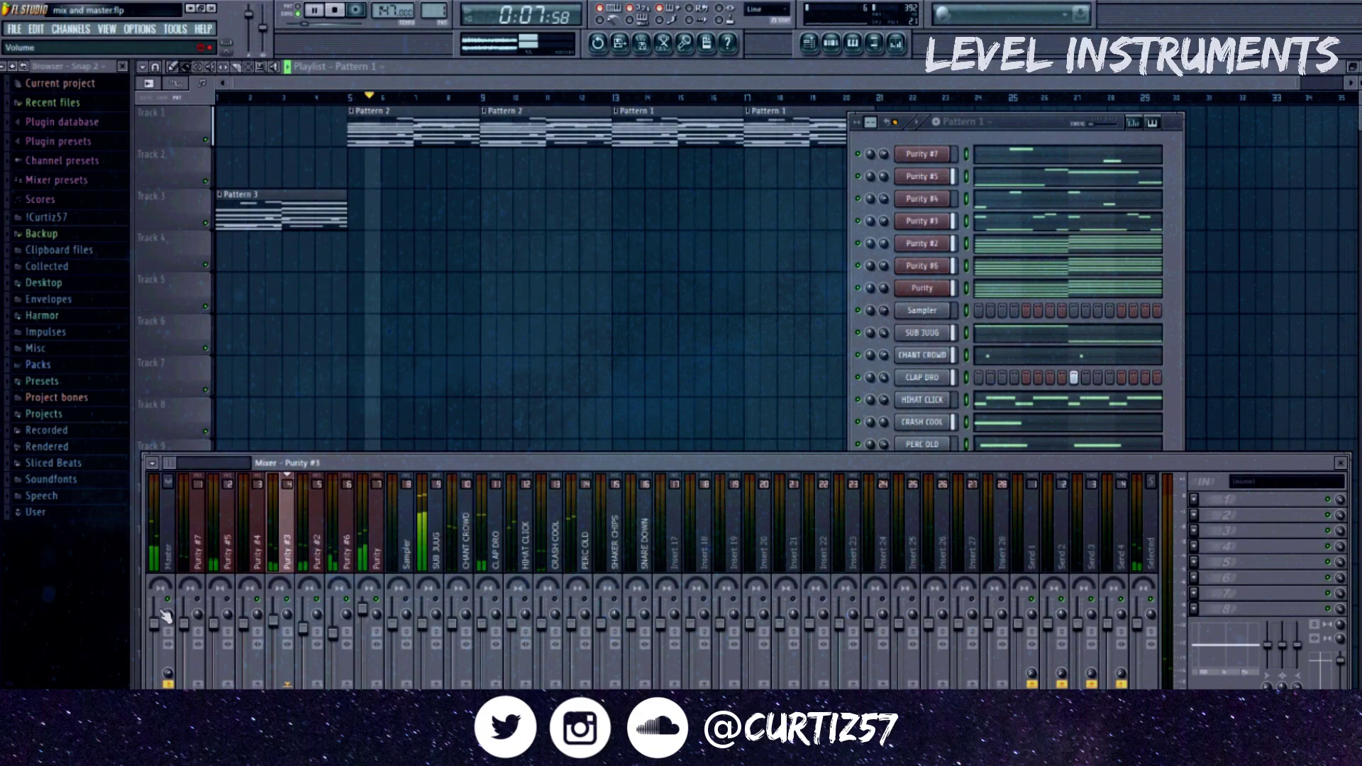
Step: Lower the Purity #4 track's volume slightly and cut its low and high EQ bands
click(249, 623)
drag(1298, 644, 1270, 675)
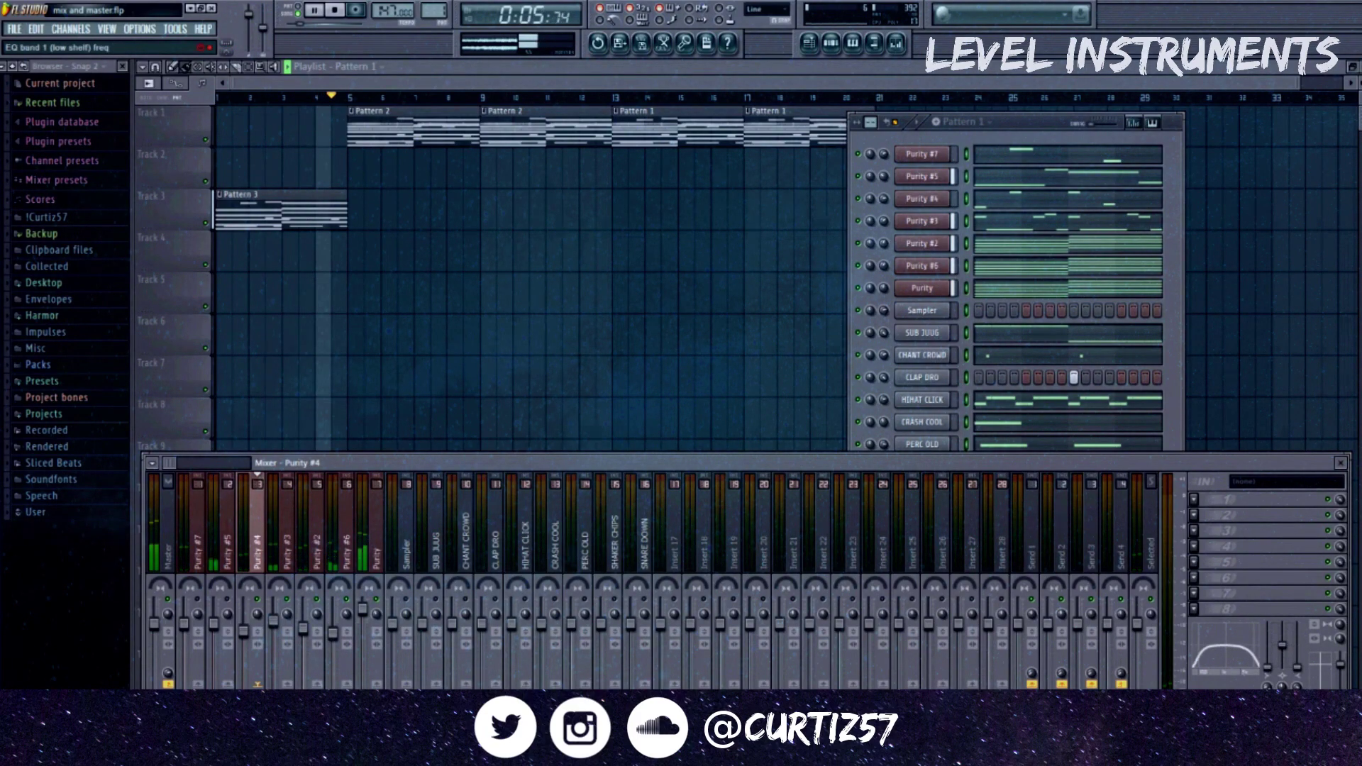
Step: Lower the Purity #5 track's volume slightly and add Fruity Reeverb 2 to its first effect slot
drag(243, 630, 215, 627)
key(space)
key(space)
key(space)
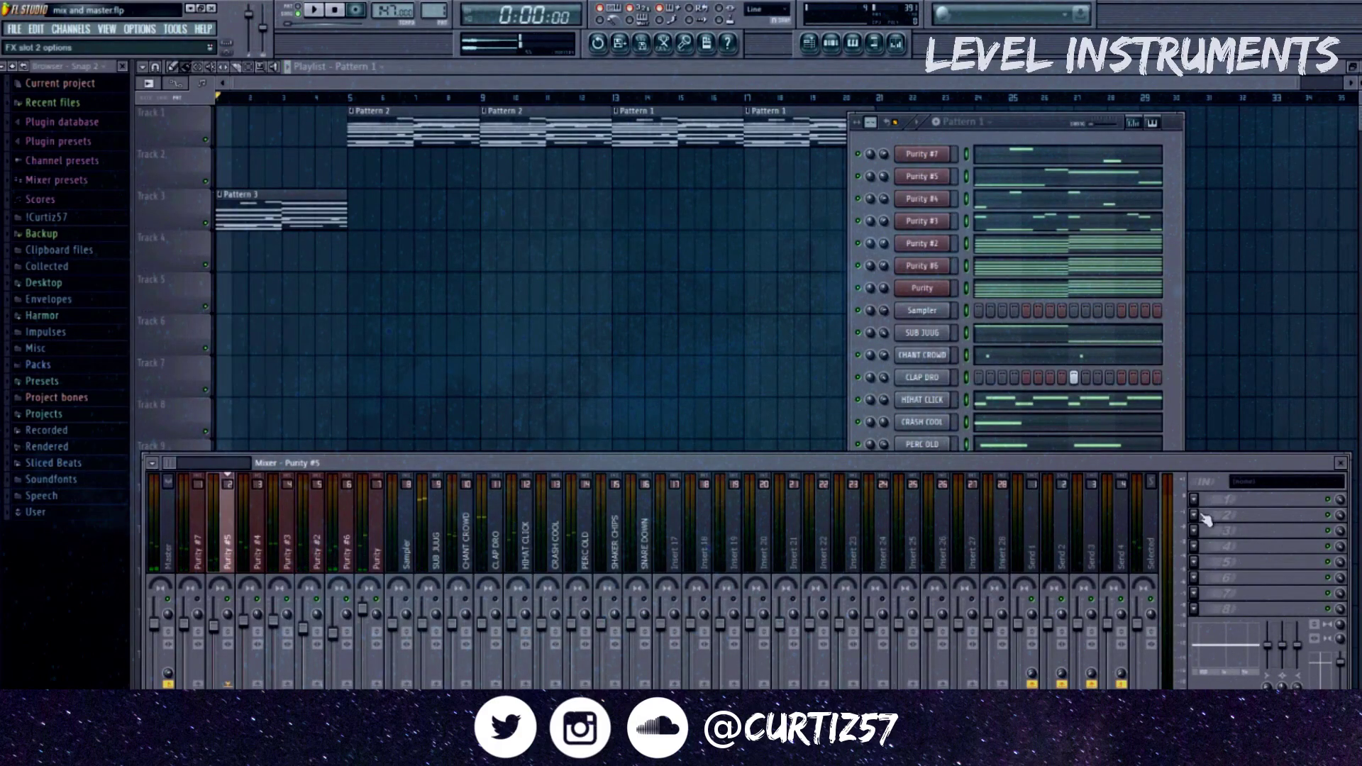
key(space)
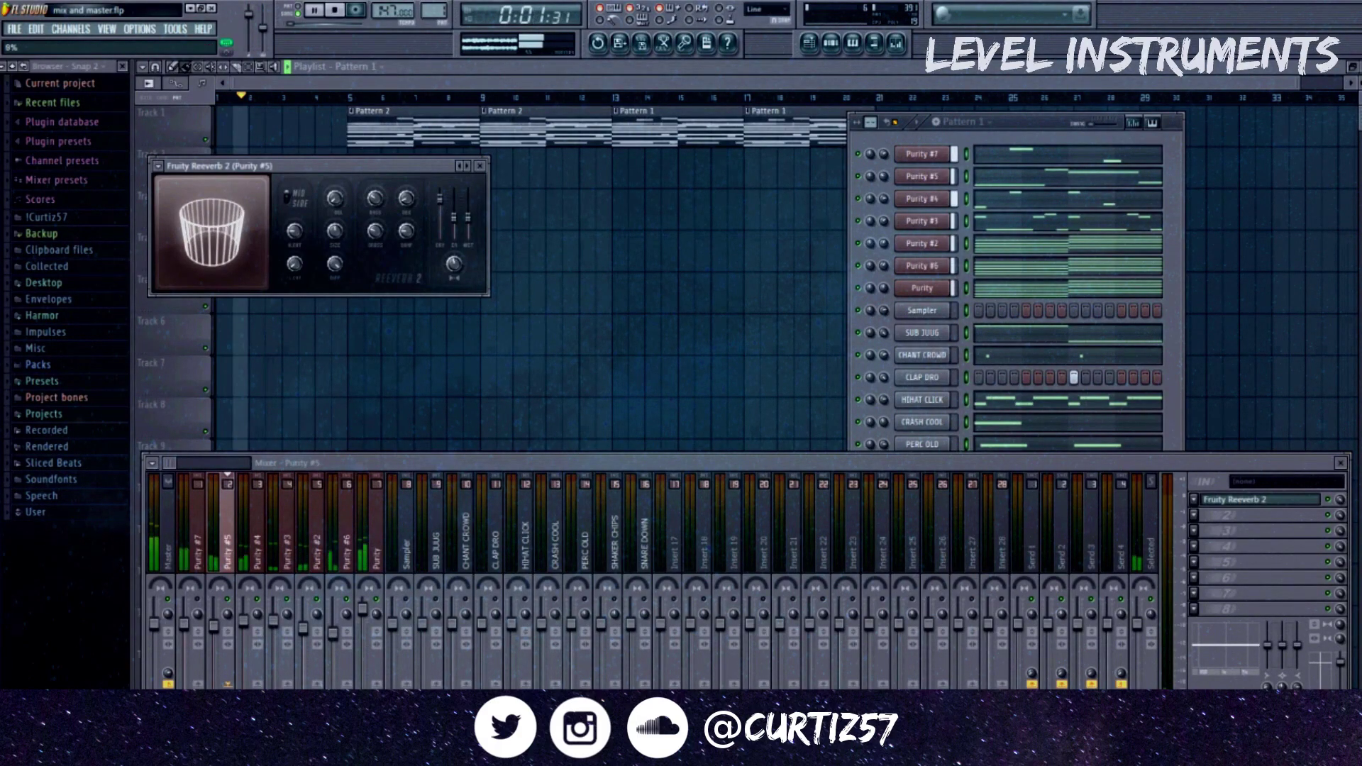
click(480, 164)
Step: Lower the Purity #7 track's volume slightly and cut its high EQ band
drag(184, 624, 185, 628)
click(195, 557)
key(space)
drag(1298, 645, 1298, 667)
key(space)
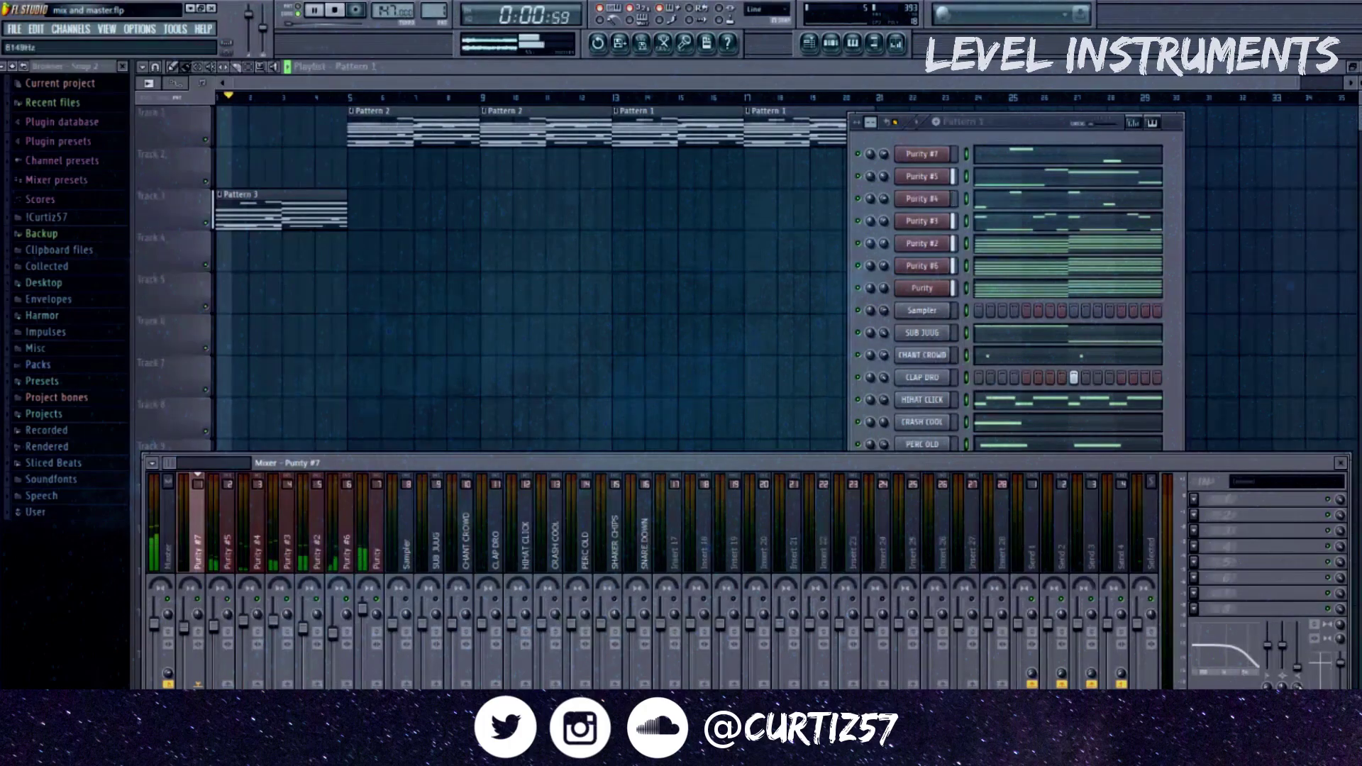
Step: Route the Purity mixer track to the Sampler track only
click(376, 546)
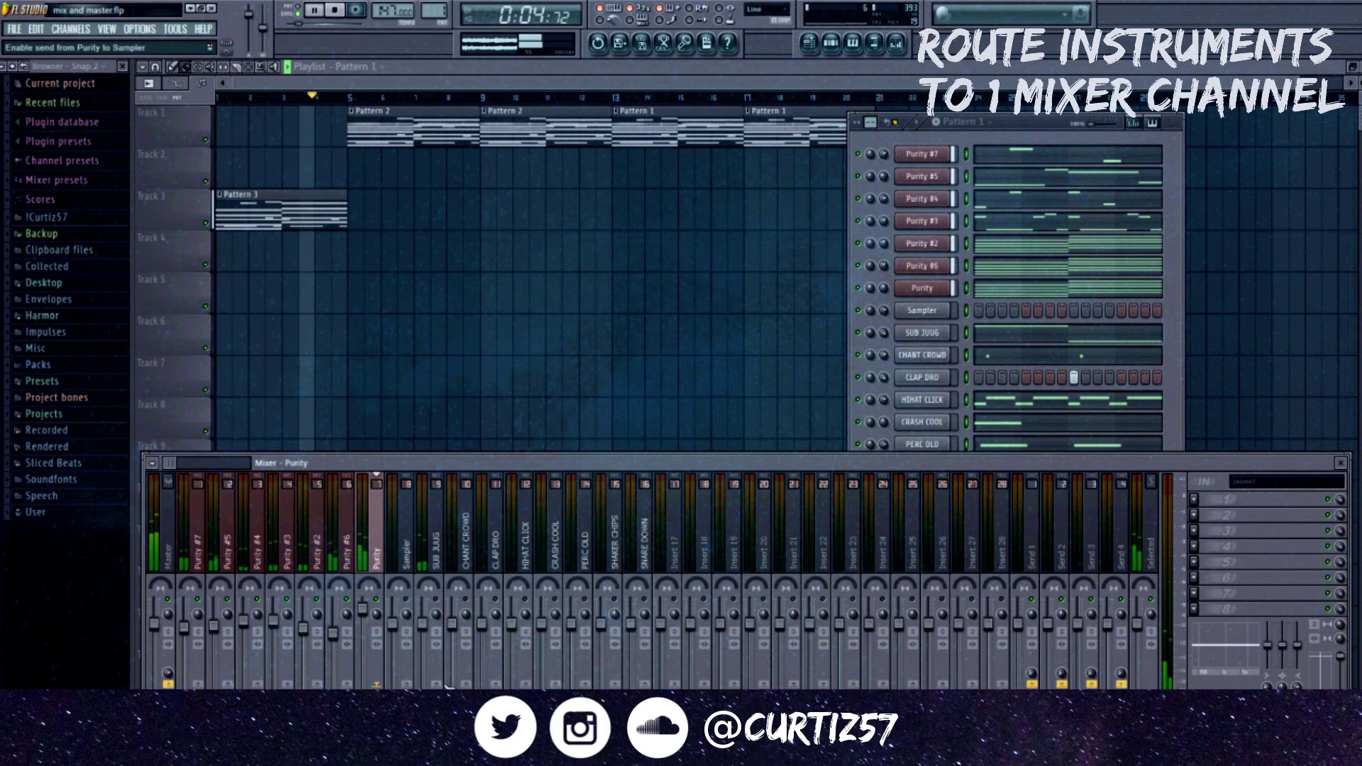
click(405, 684)
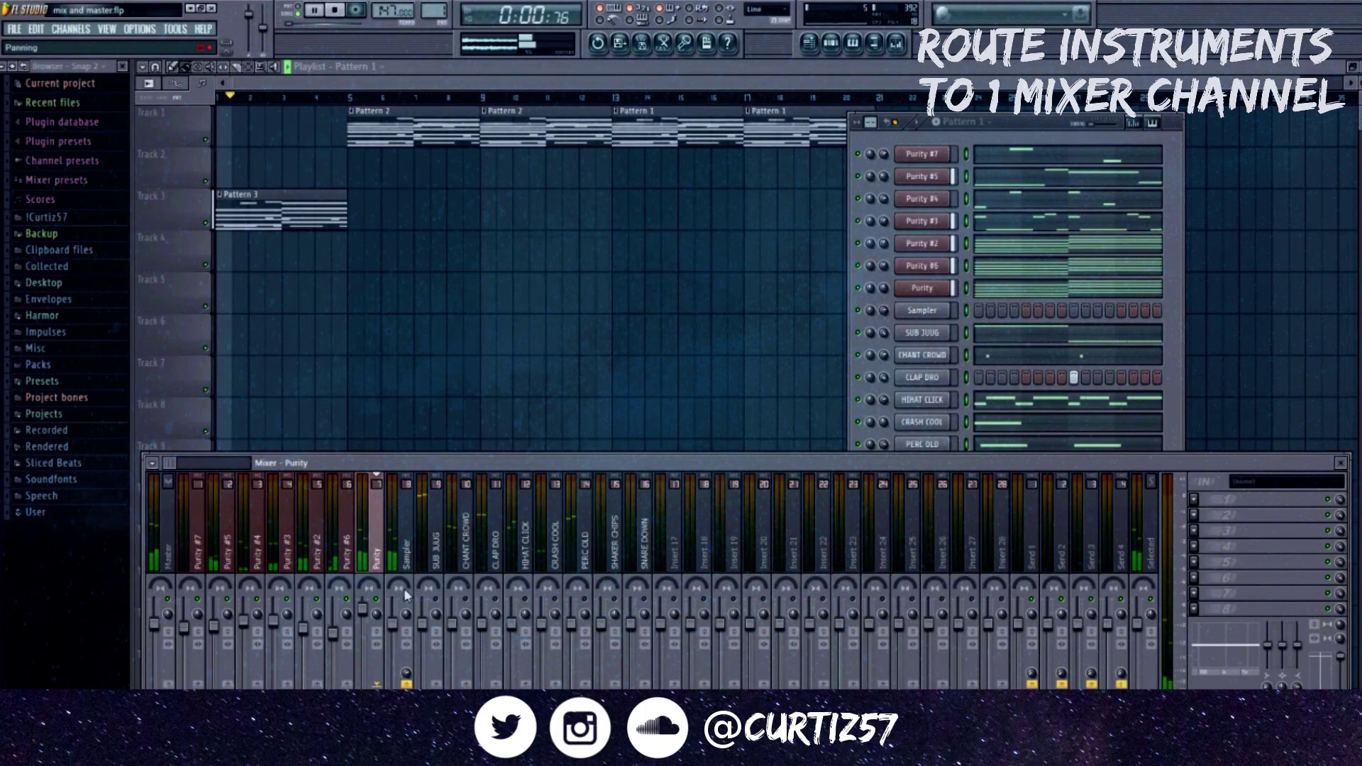
key(space)
Step: Select bars 1 to 4 of the playlist for looped playback and bring the mixer back up
drag(348, 98, 76, 133)
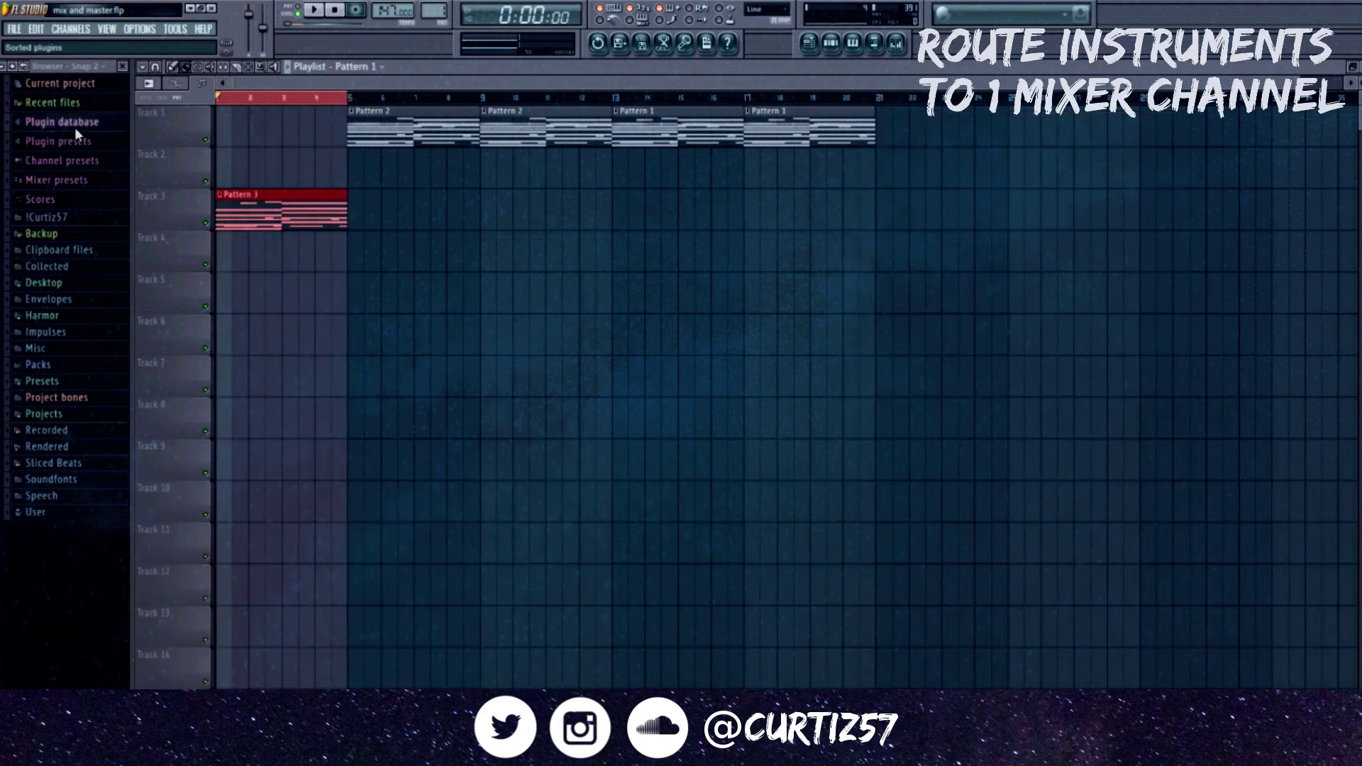
key(space)
key(F9)
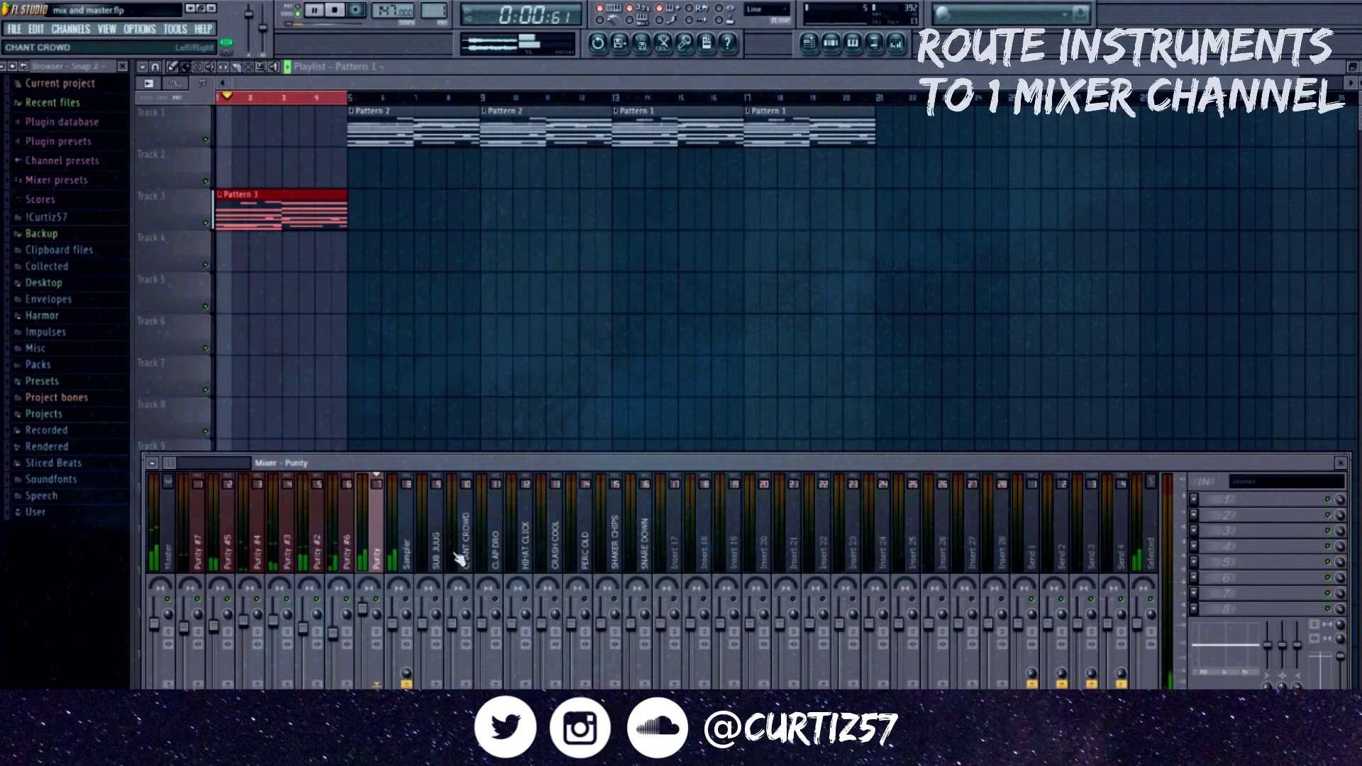
Step: Route the Purity #6, Purity #2 and Purity #3 mixer tracks to the Sampler track only
click(338, 555)
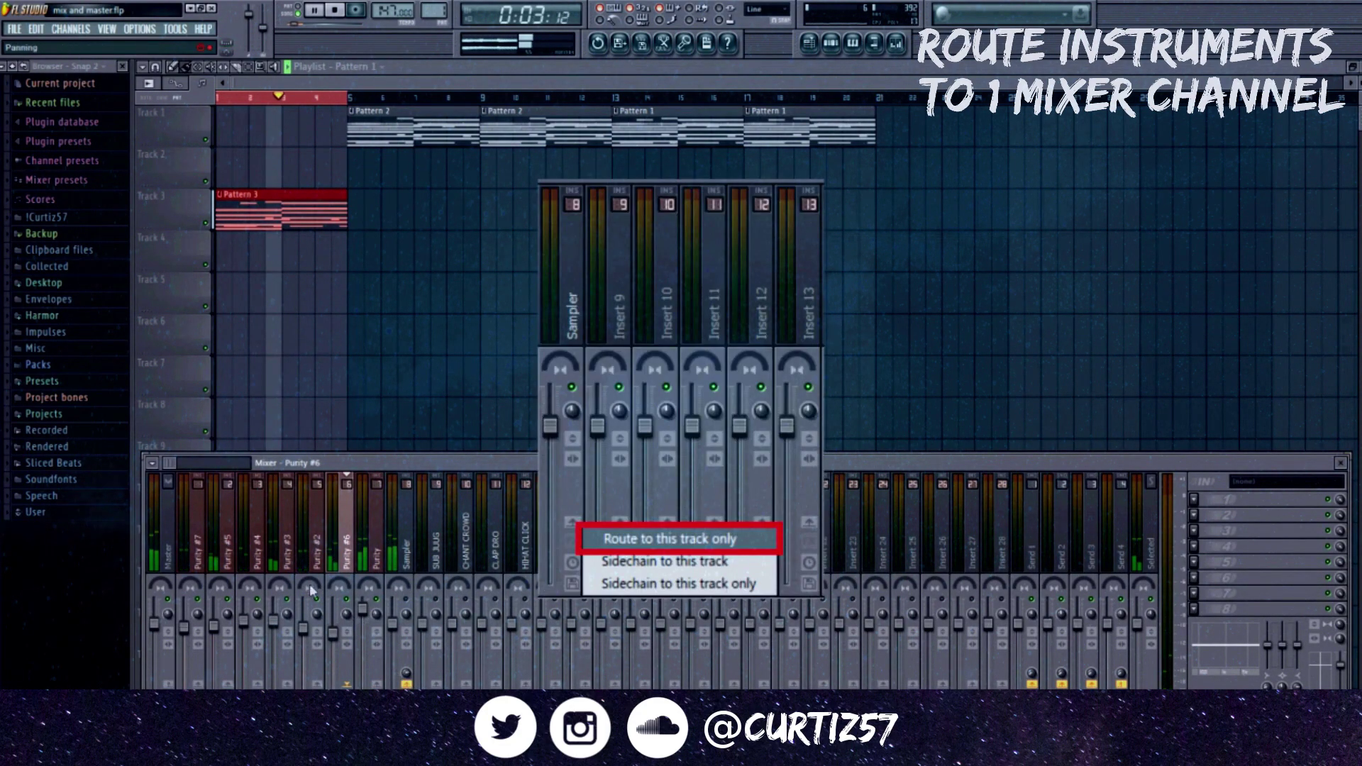
click(292, 564)
click(311, 565)
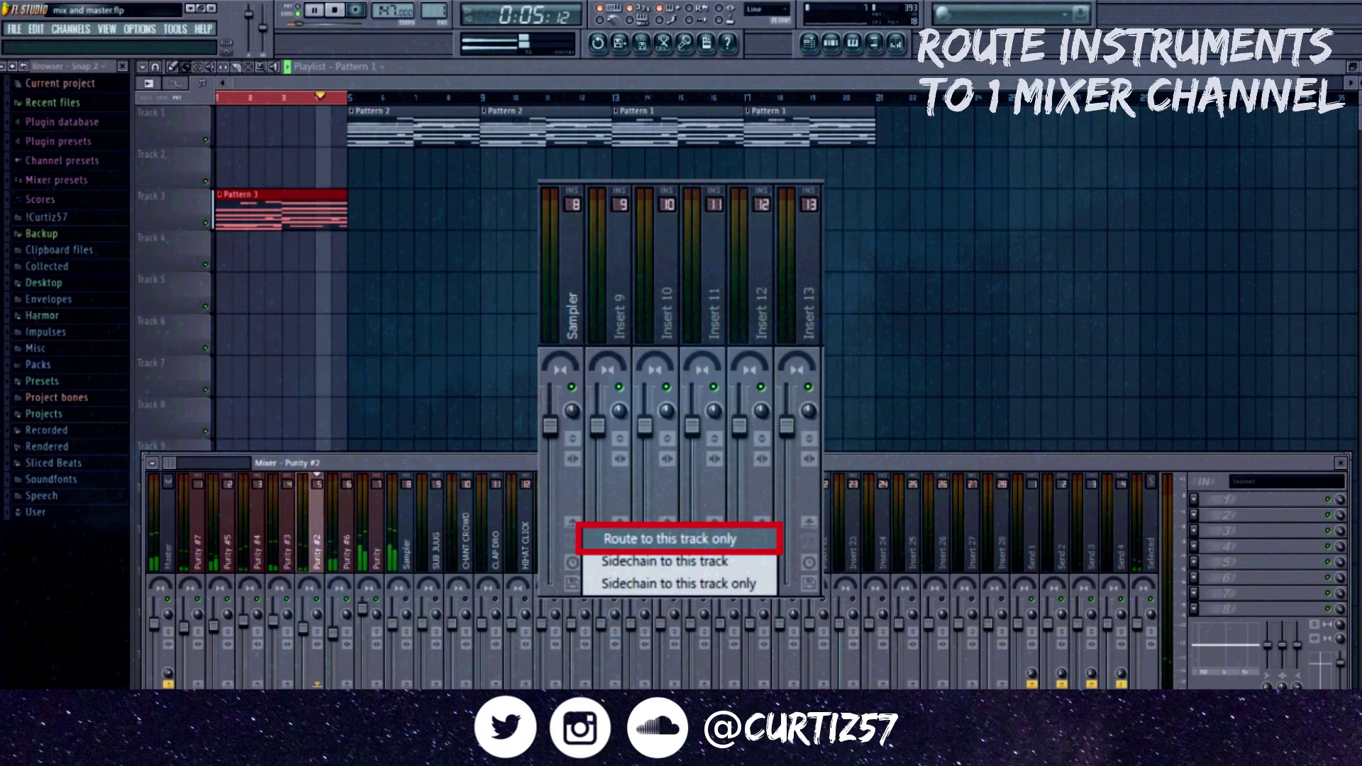
click(260, 537)
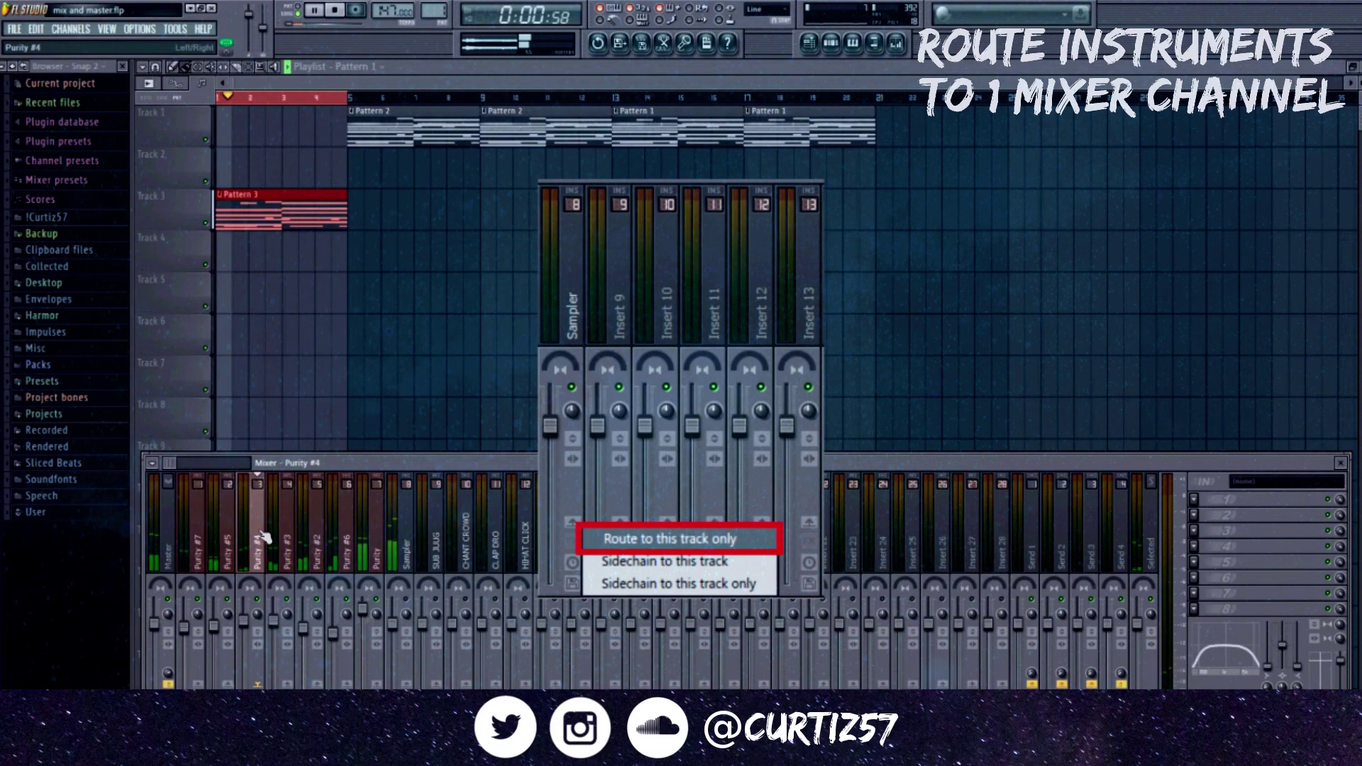
click(281, 550)
right_click(407, 686)
click(440, 698)
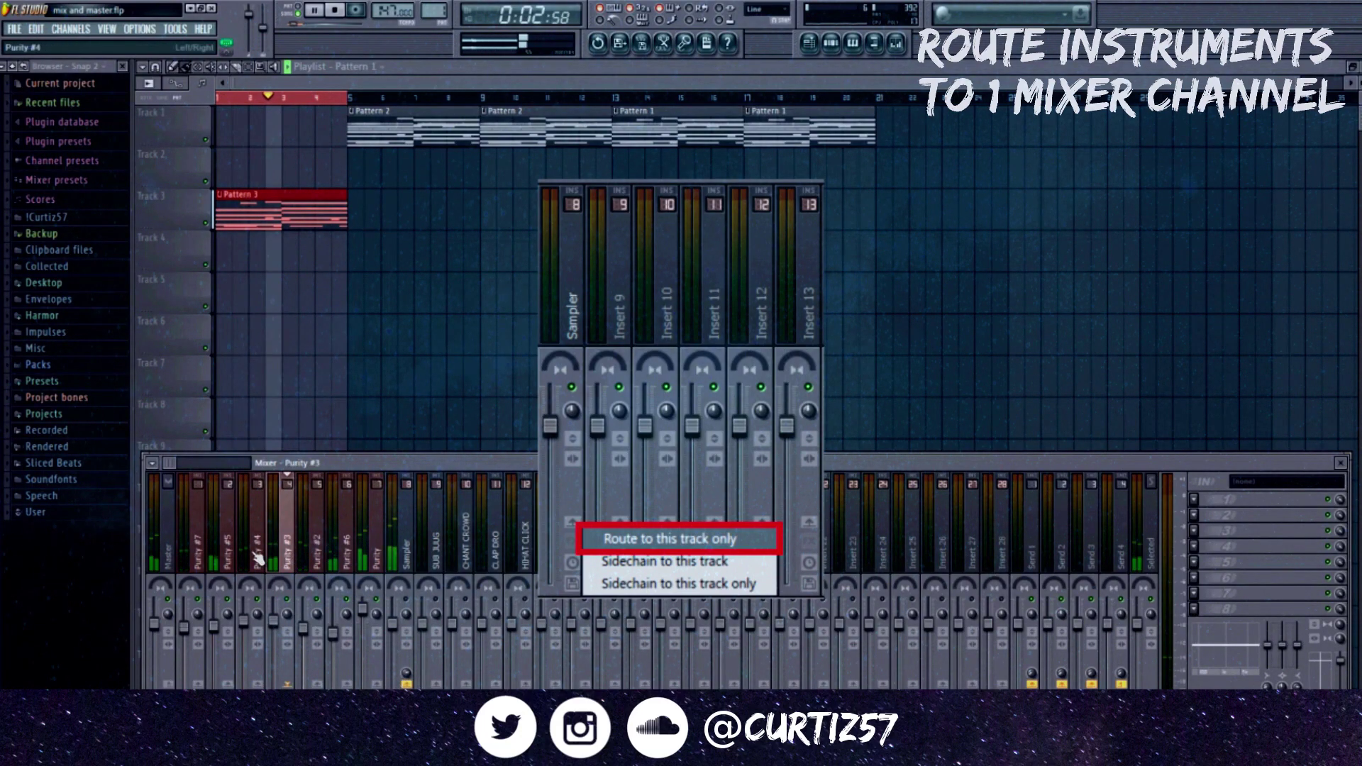
Step: Route the Purity #4, Purity #5 and Purity #7 mixer tracks to the Sampler track only
click(259, 564)
key(space)
click(408, 685)
click(229, 553)
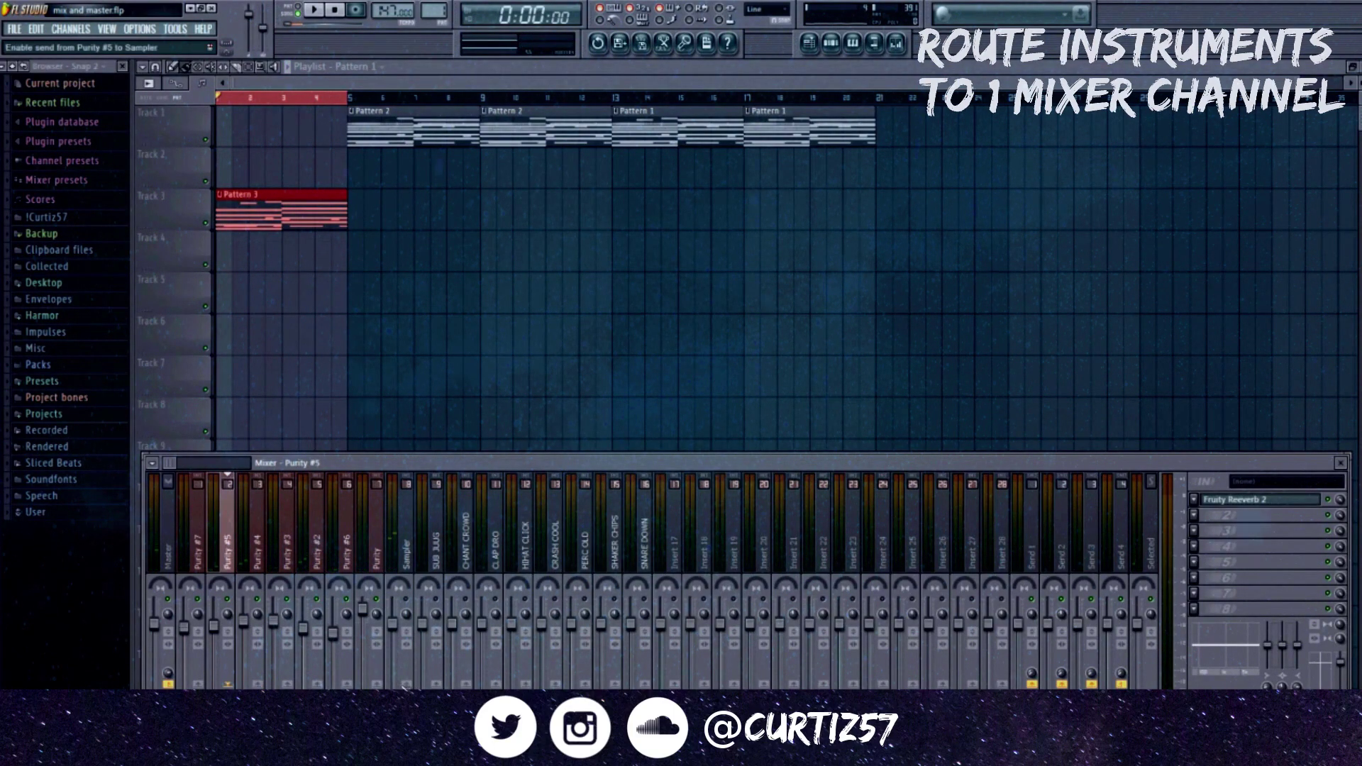
click(407, 685)
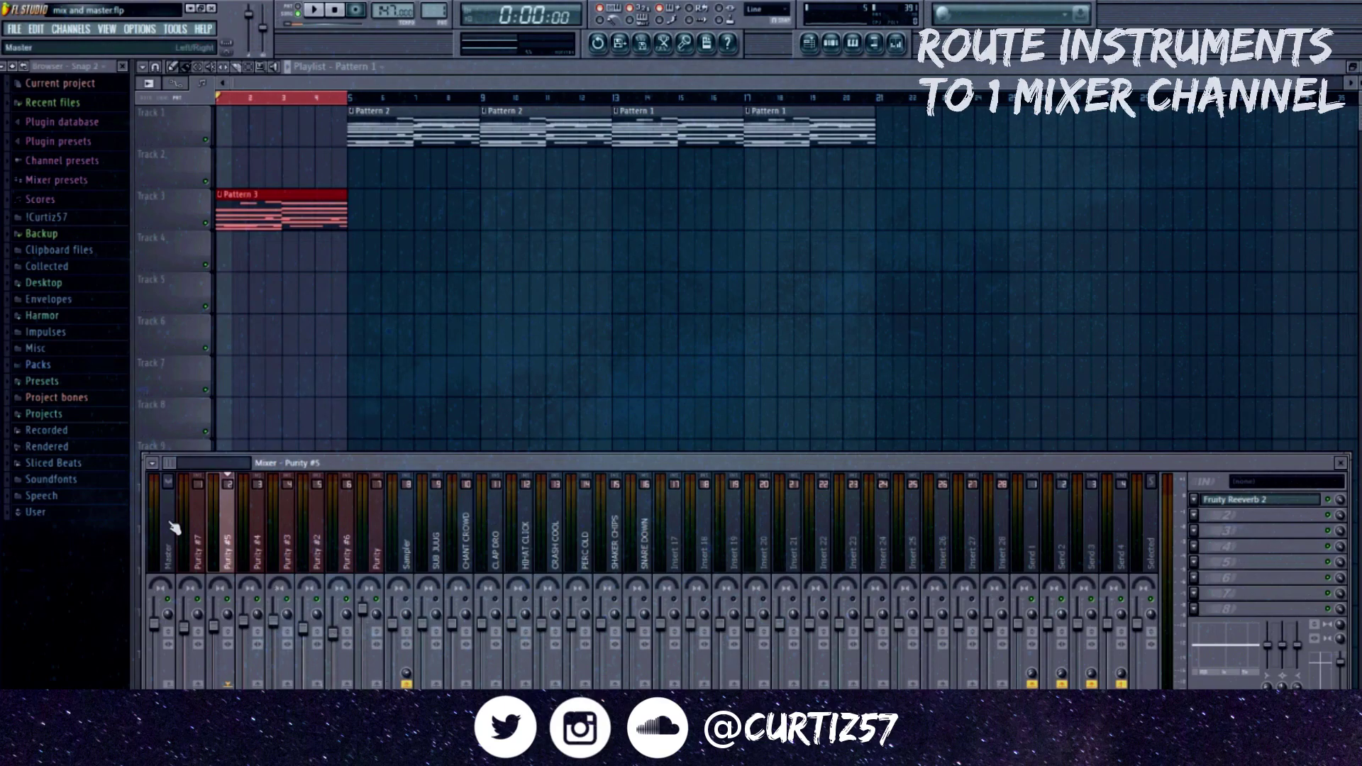
click(199, 553)
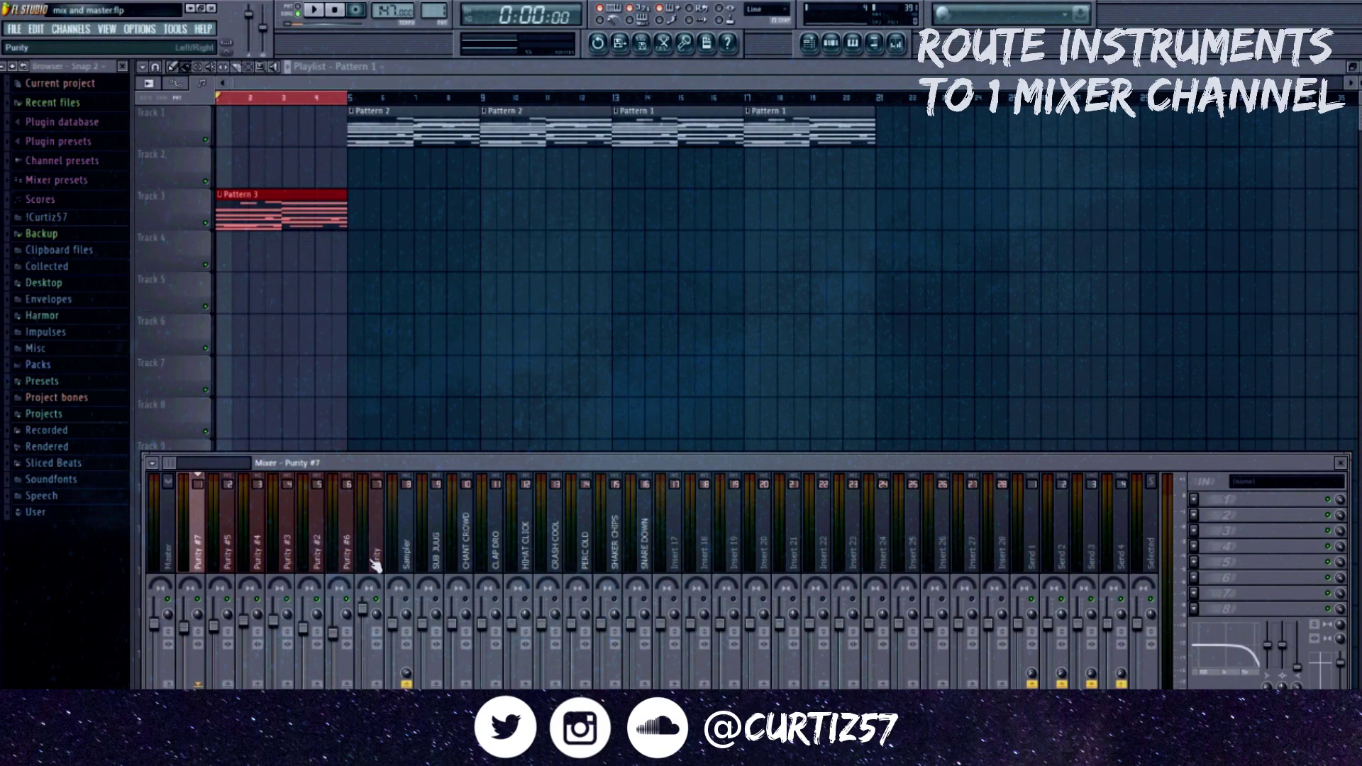
Step: Add Fruity Parametric EQ 2 to the Sampler track and pull its lowest and highest bands down to roll off both ends
click(162, 490)
drag(193, 503, 375, 528)
click(406, 541)
key(space)
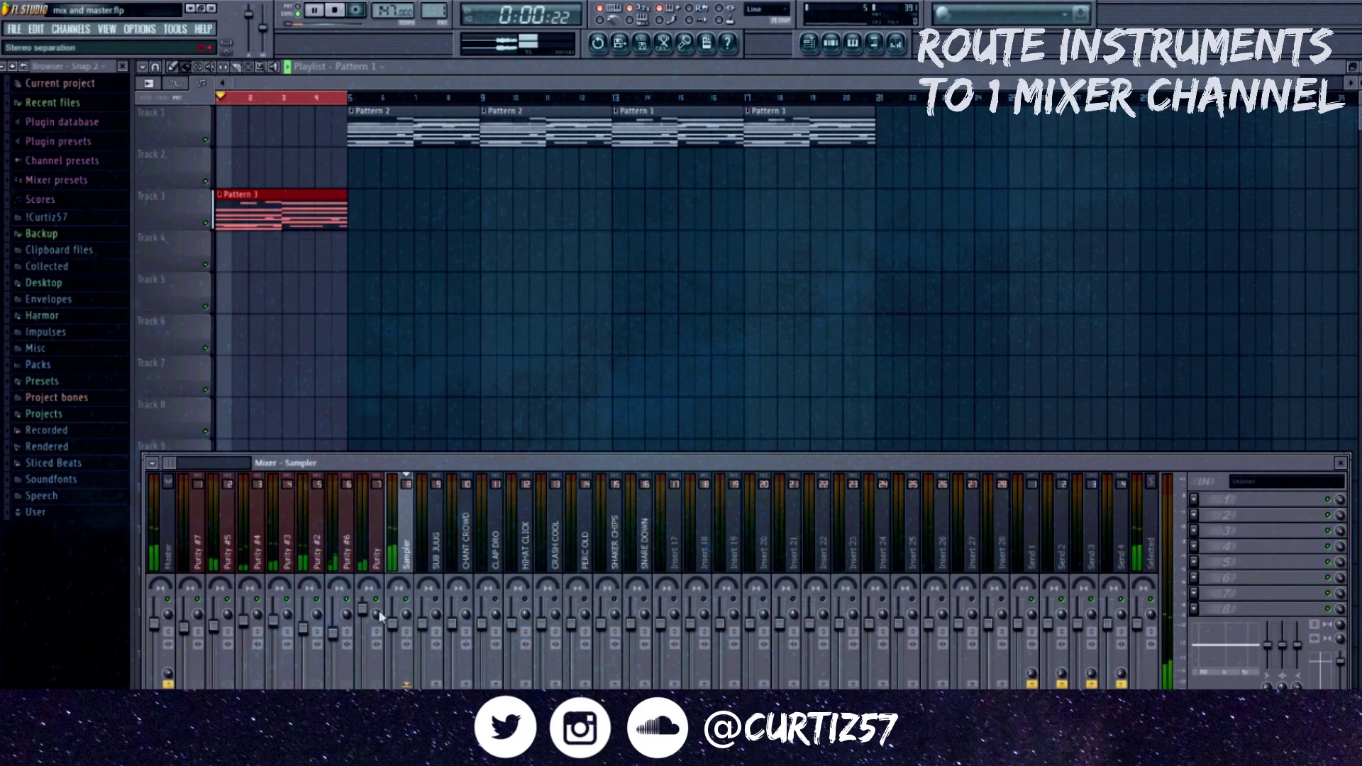
click(1194, 499)
drag(423, 285, 418, 348)
drag(219, 284, 239, 338)
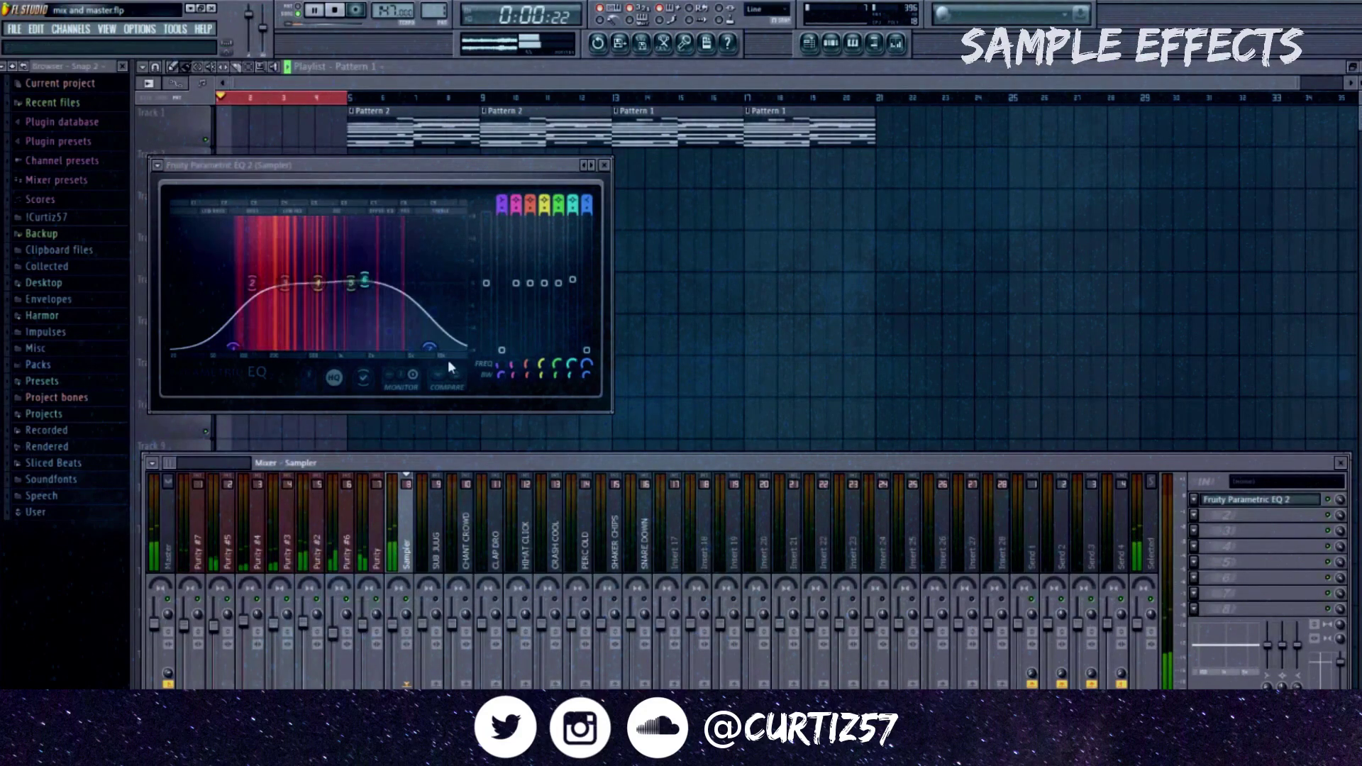
Step: Move the EQ's high cut to a lower frequency and its sixth band to a higher one, then close the EQ
mouse_move(441, 349)
mouse_down()
mouse_move(391, 346)
mouse_move(373, 309)
mouse_move(414, 350)
mouse_up()
drag(364, 279, 385, 278)
click(1245, 501)
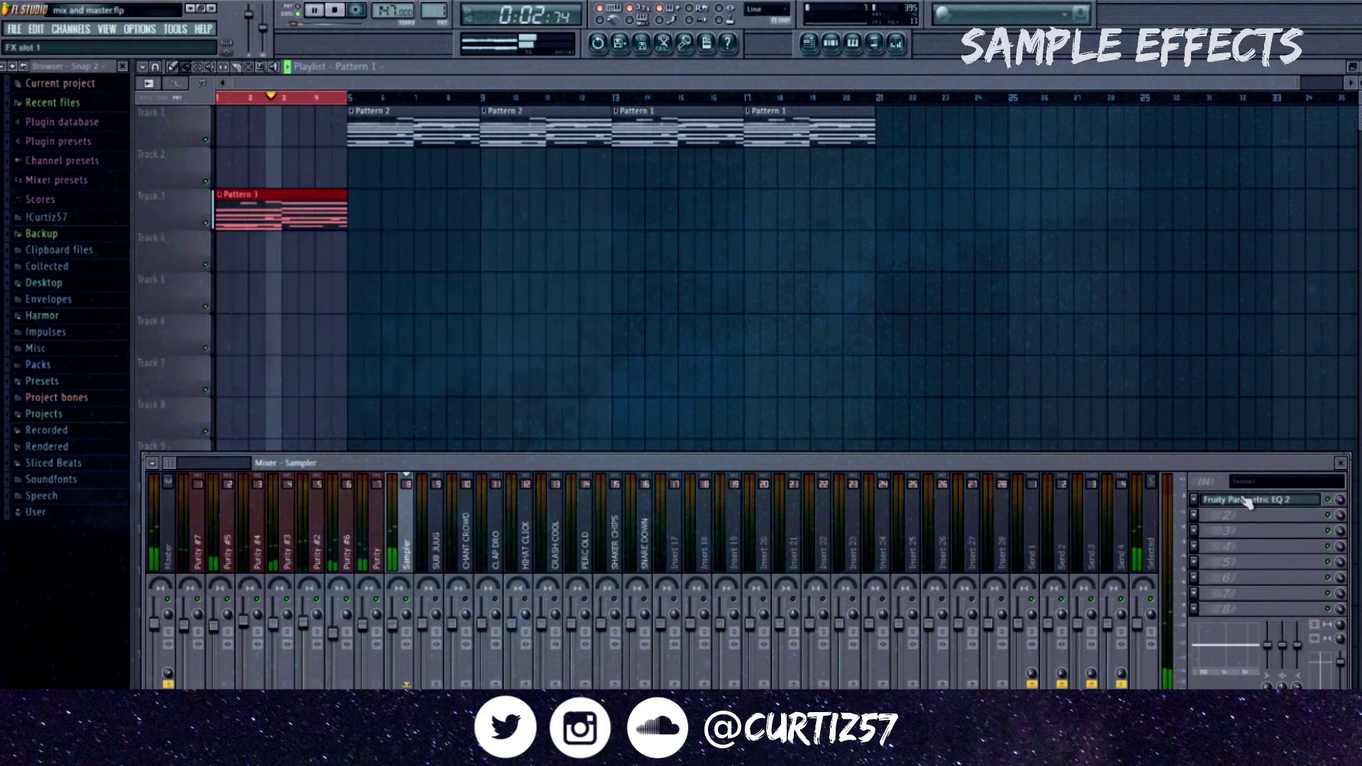
Step: Move Fruity Parametric EQ 2 to the Sampler track's third effect slot and add Fruity Reeverb 2 in the first slot
scroll(1246, 501, down, 3)
scroll(1245, 549, up, 1)
key(space)
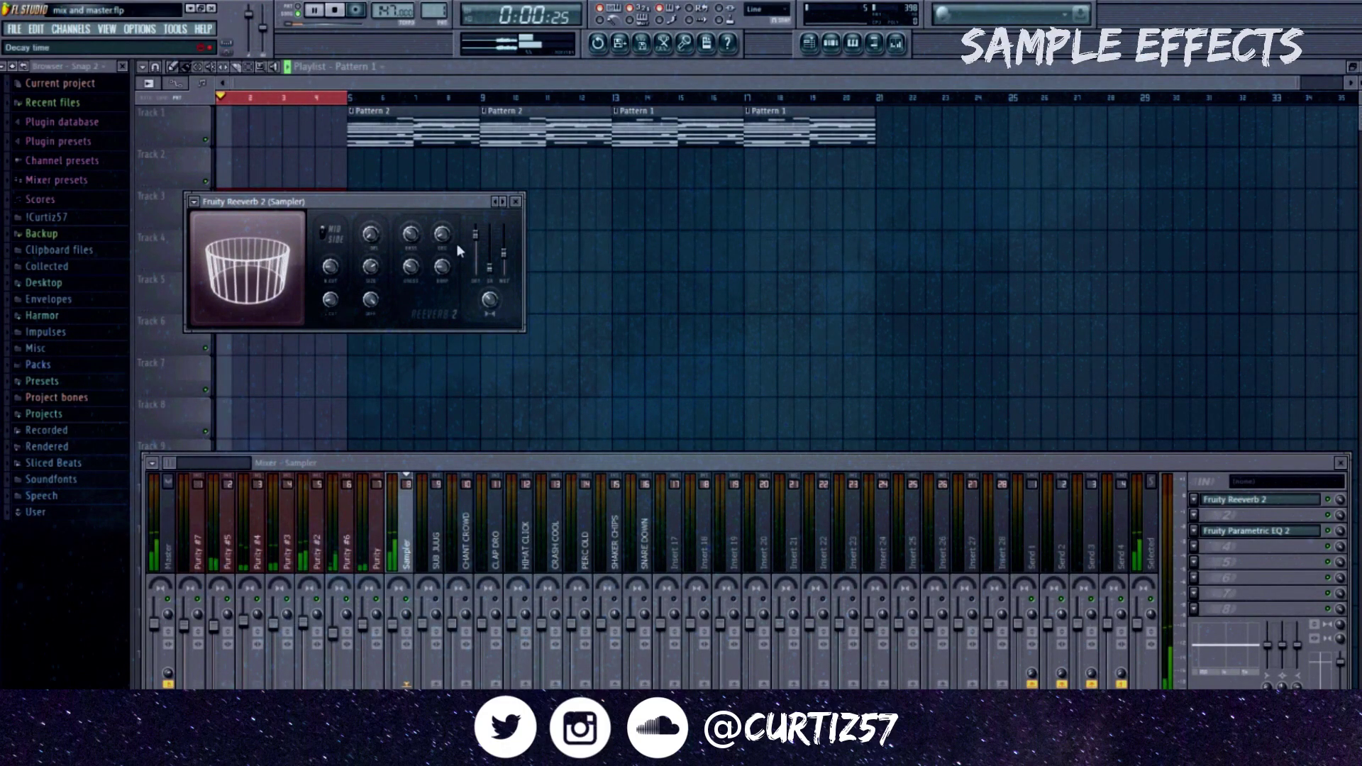
Step: Add RC-20 Retro Color to the Sampler track's second effect slot with the Vinyl 1 preset, adjusting its Wobble, Magnetic and Space amounts
click(516, 264)
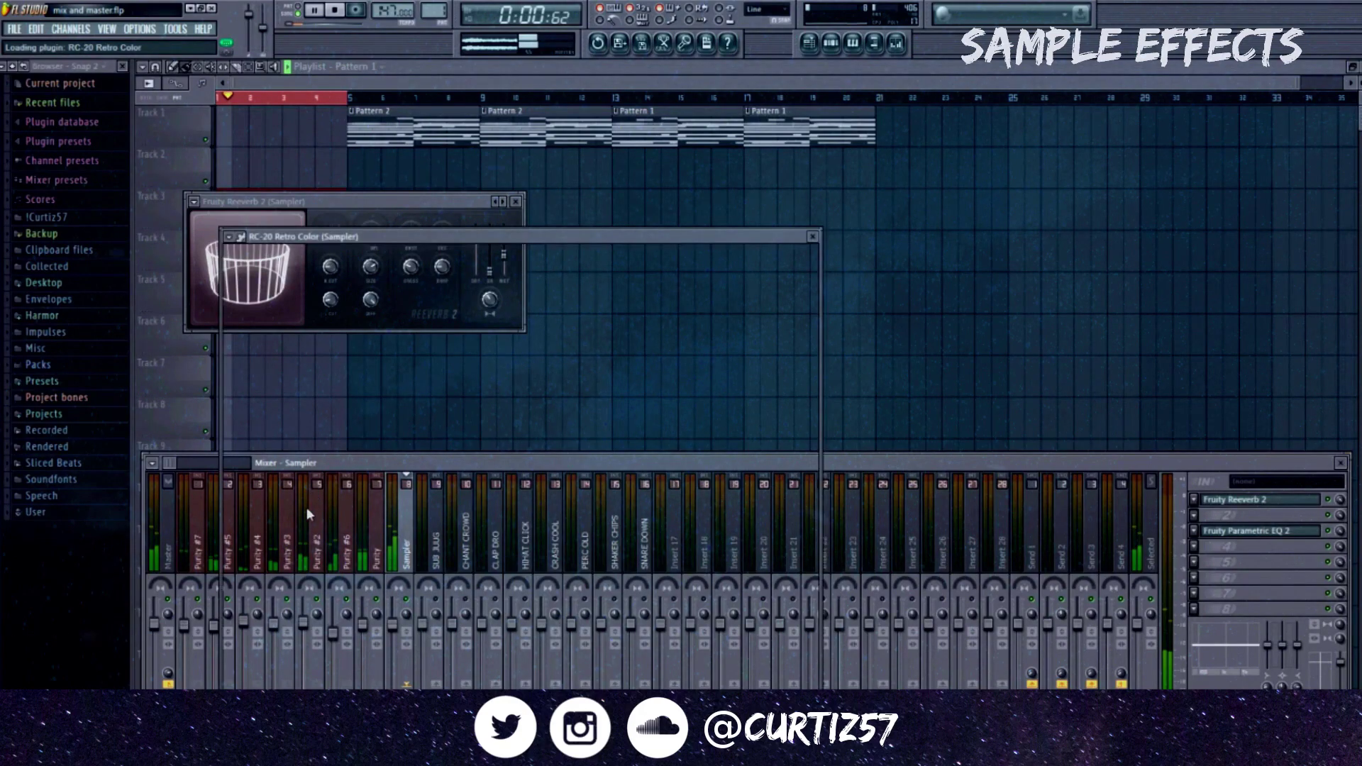
drag(379, 562, 384, 592)
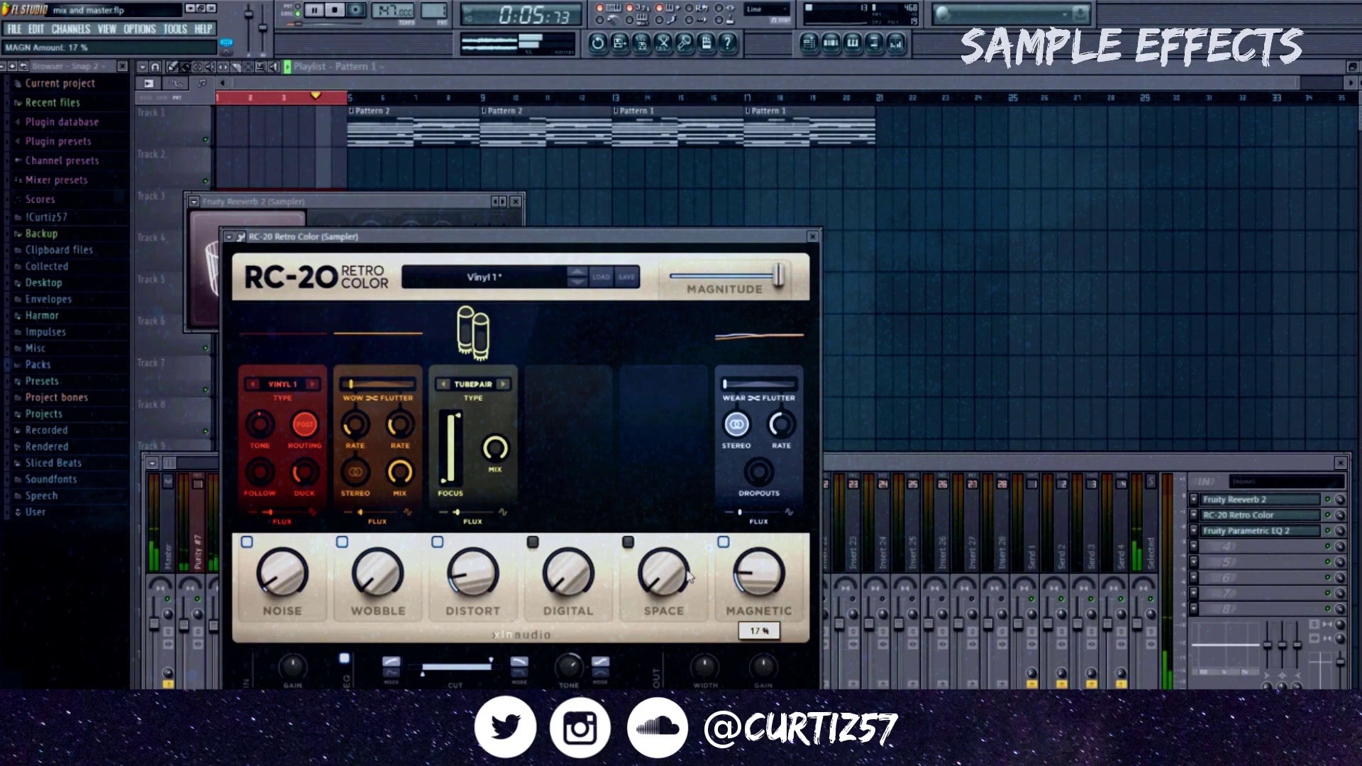
drag(690, 578, 690, 543)
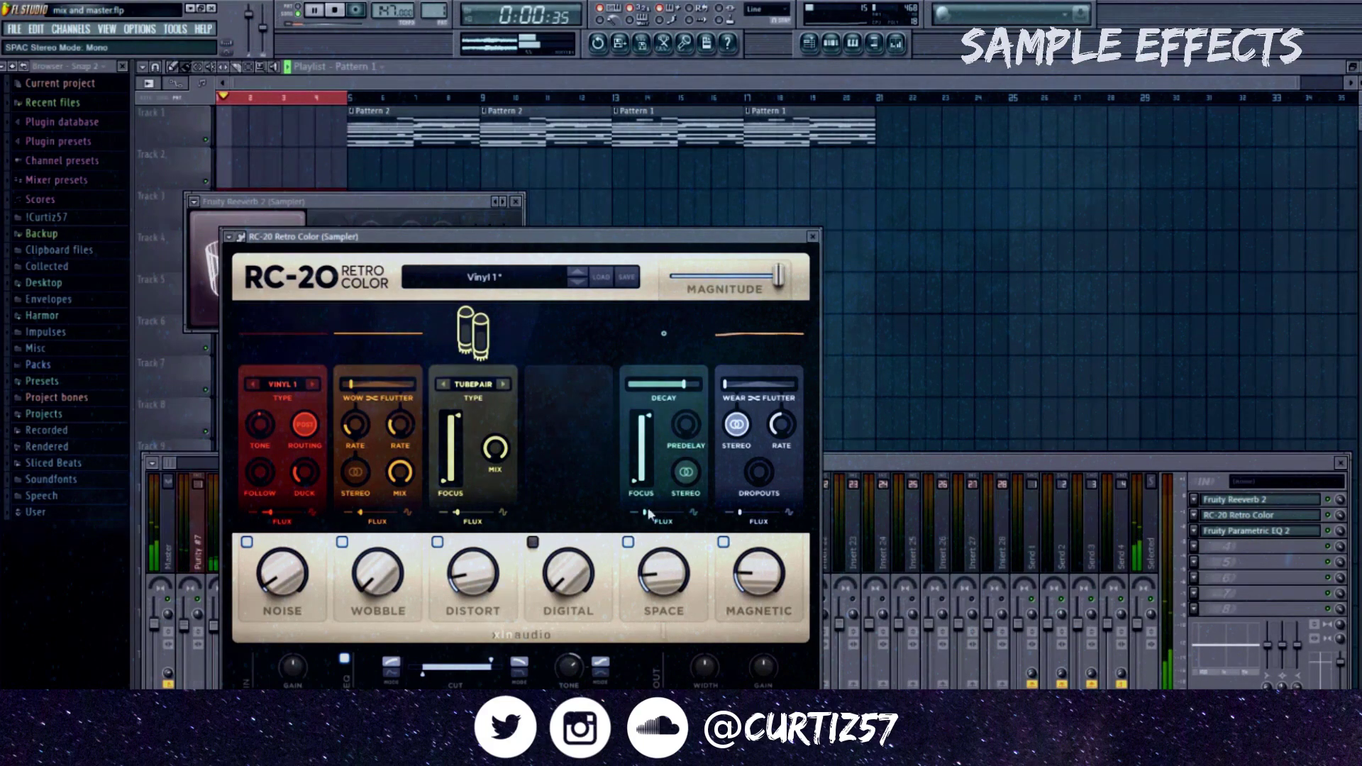
Step: Close the RC-20 and Reeverb 2 windows, lower the Sampler track's volume slightly and stop playback
click(813, 237)
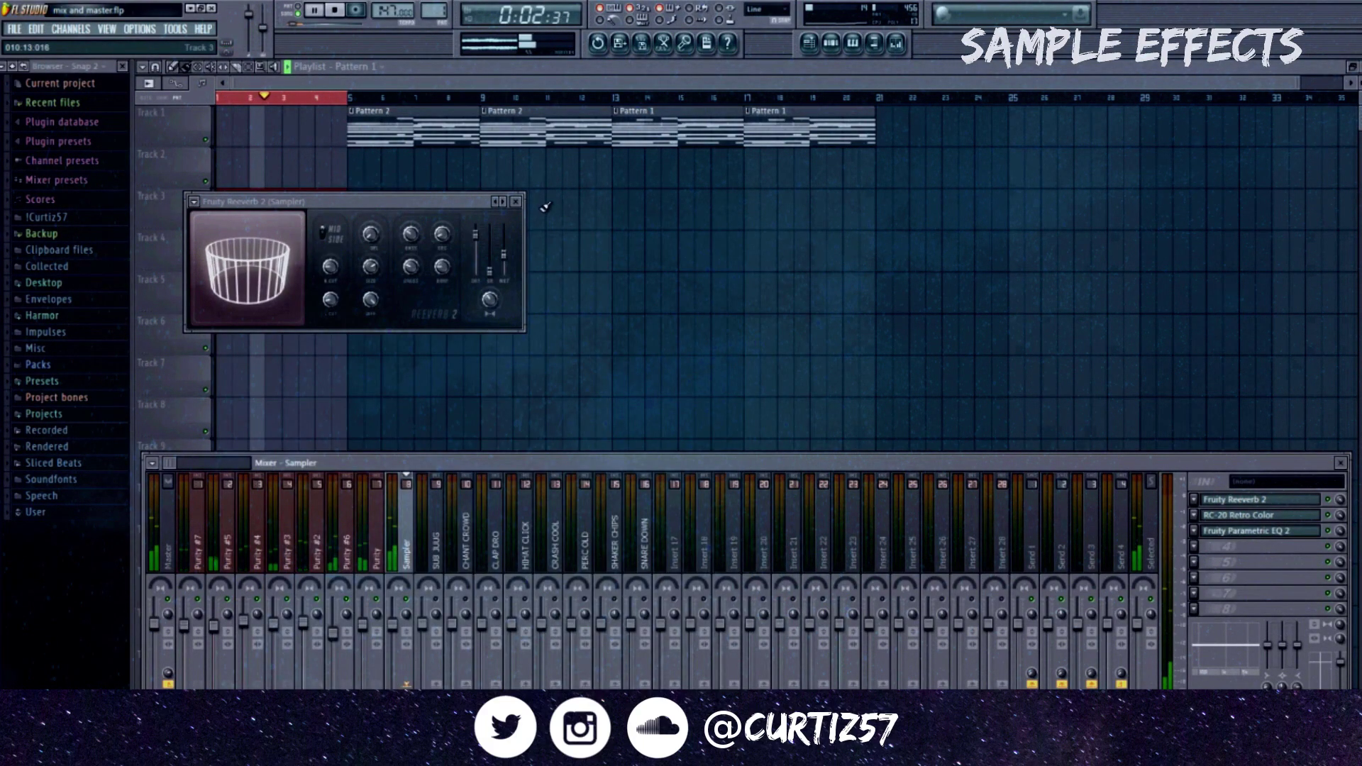
click(516, 202)
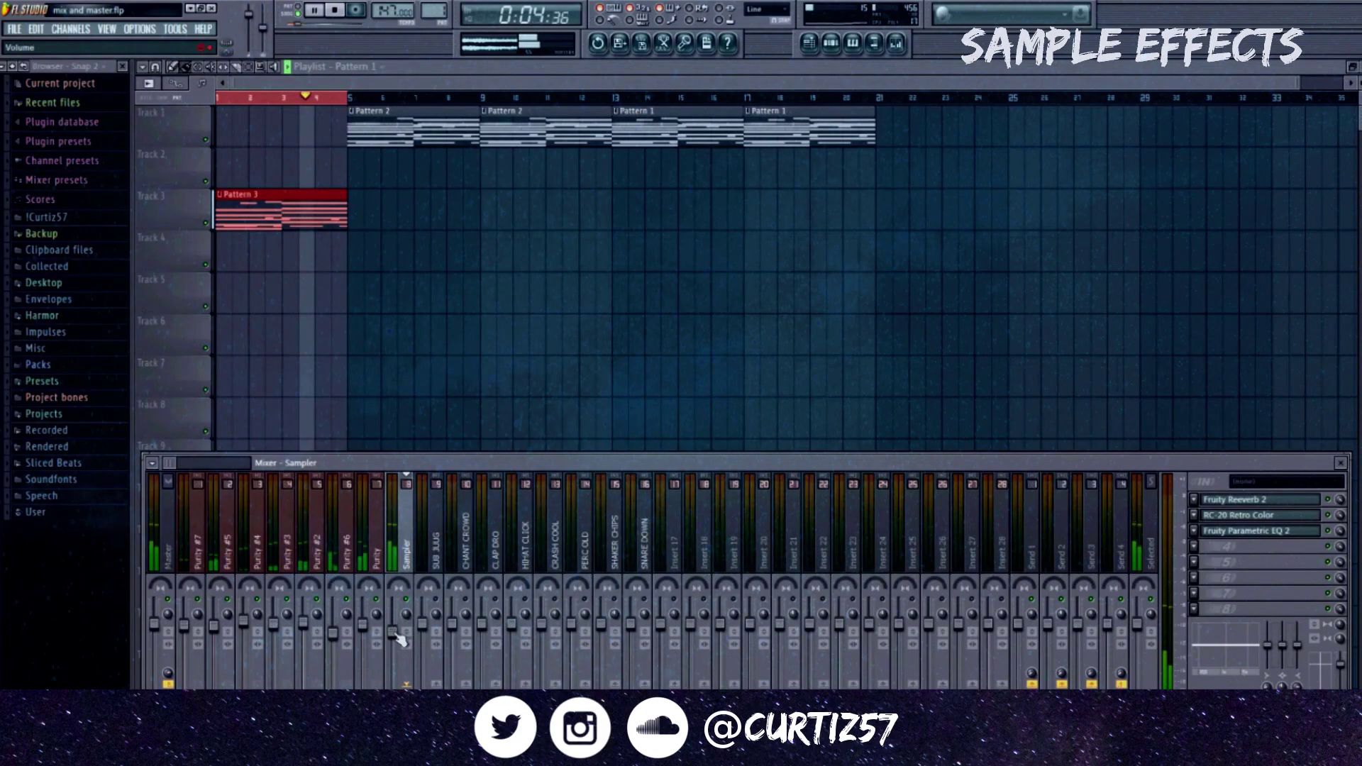
drag(403, 627, 398, 635)
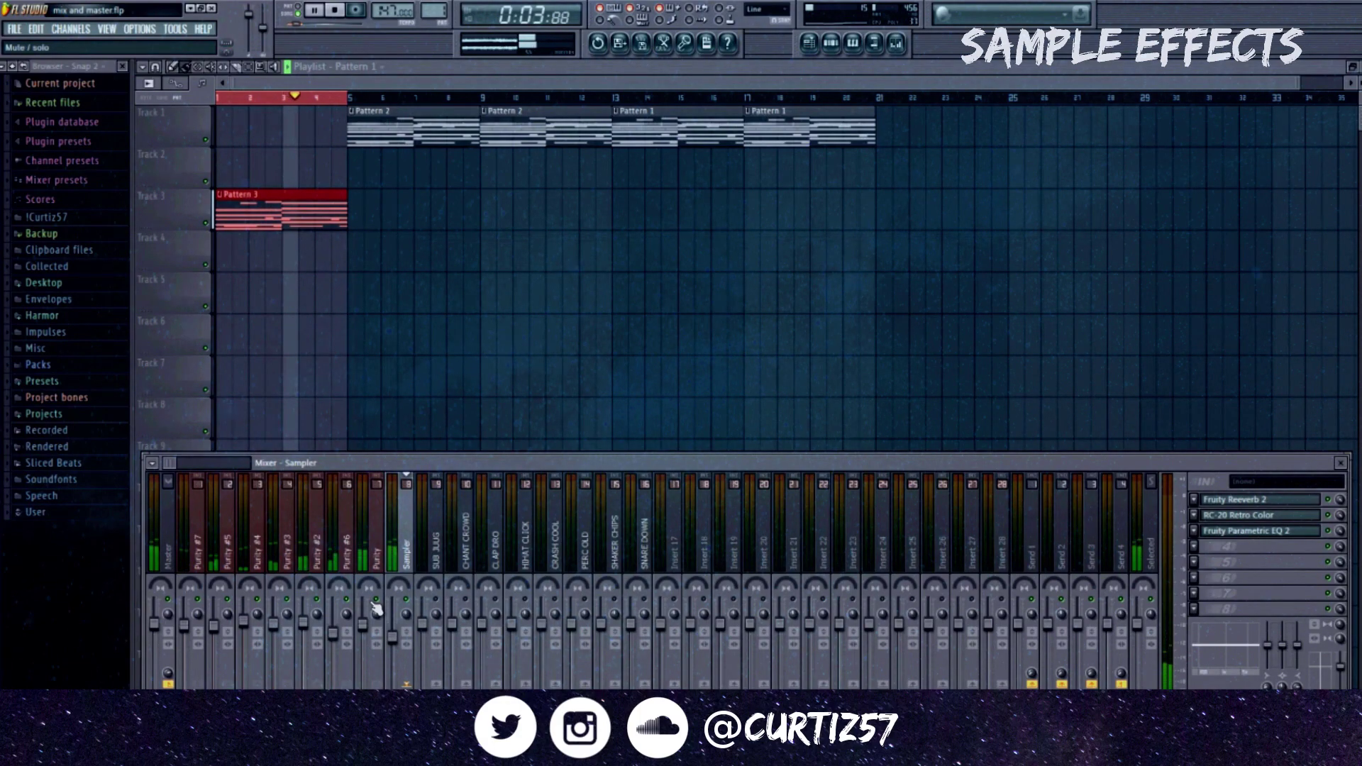
key(space)
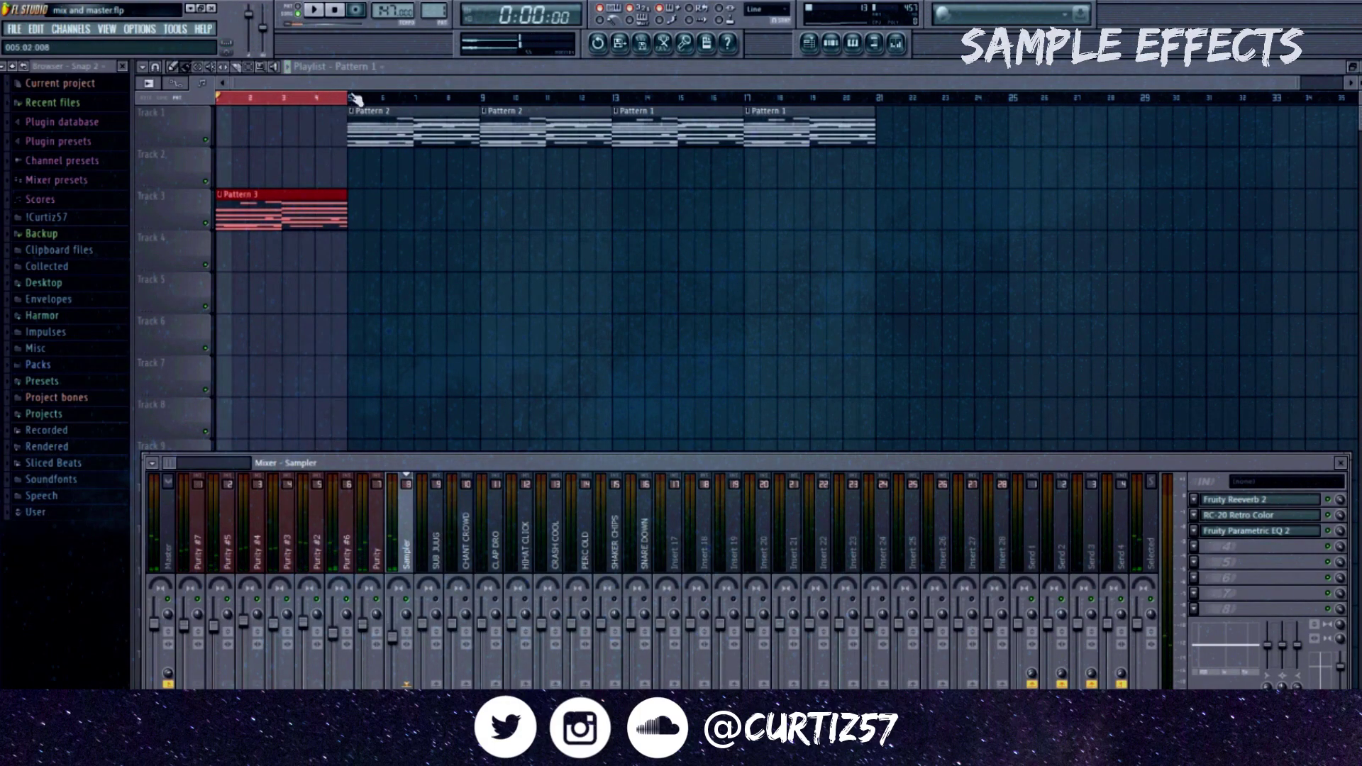
Step: Select bars 13 through 16, covering the first Pattern 1 clip, as the playlist's playback range
right_click(353, 97)
drag(619, 104, 746, 106)
key(space)
click(896, 44)
key(space)
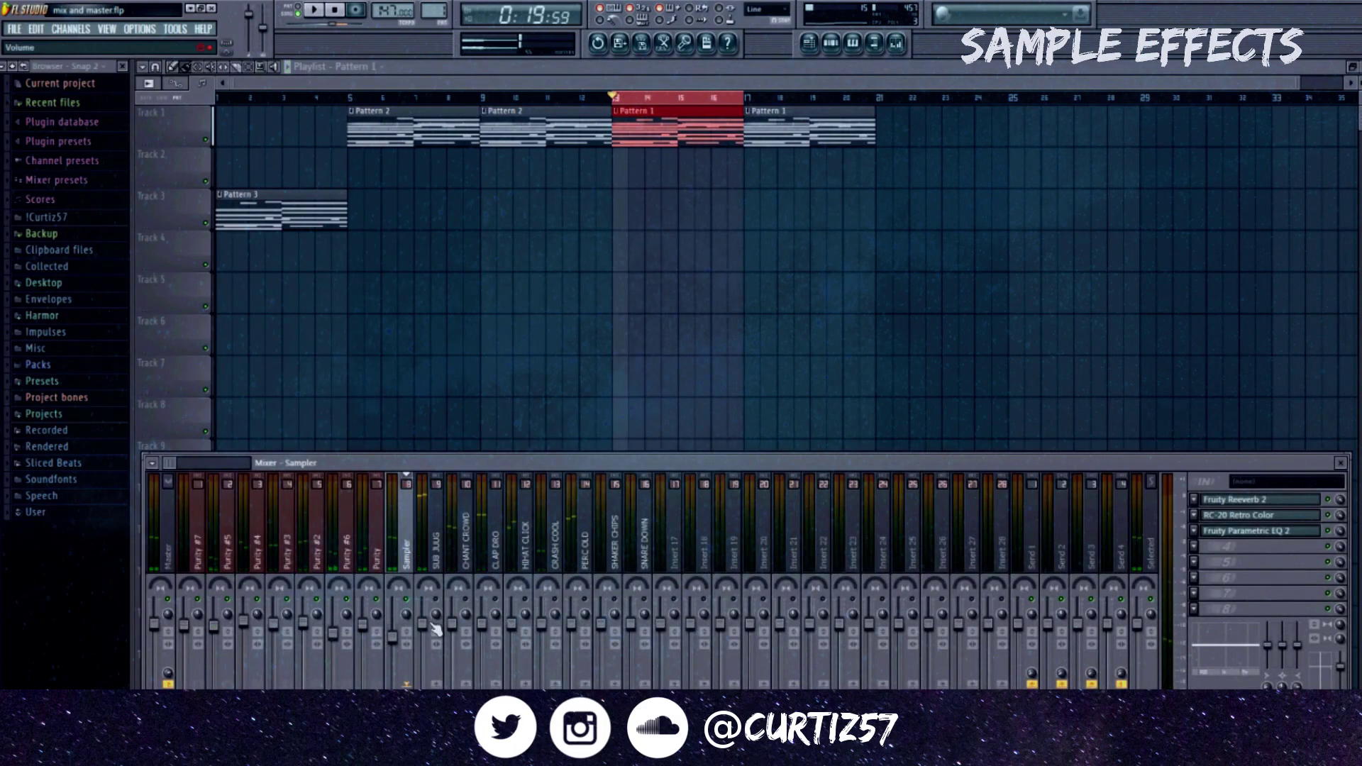
Step: Balance the melody against the 808 during playback by lowering the Sampler track slightly and raising SUB JUUG slightly
click(440, 599)
key(space)
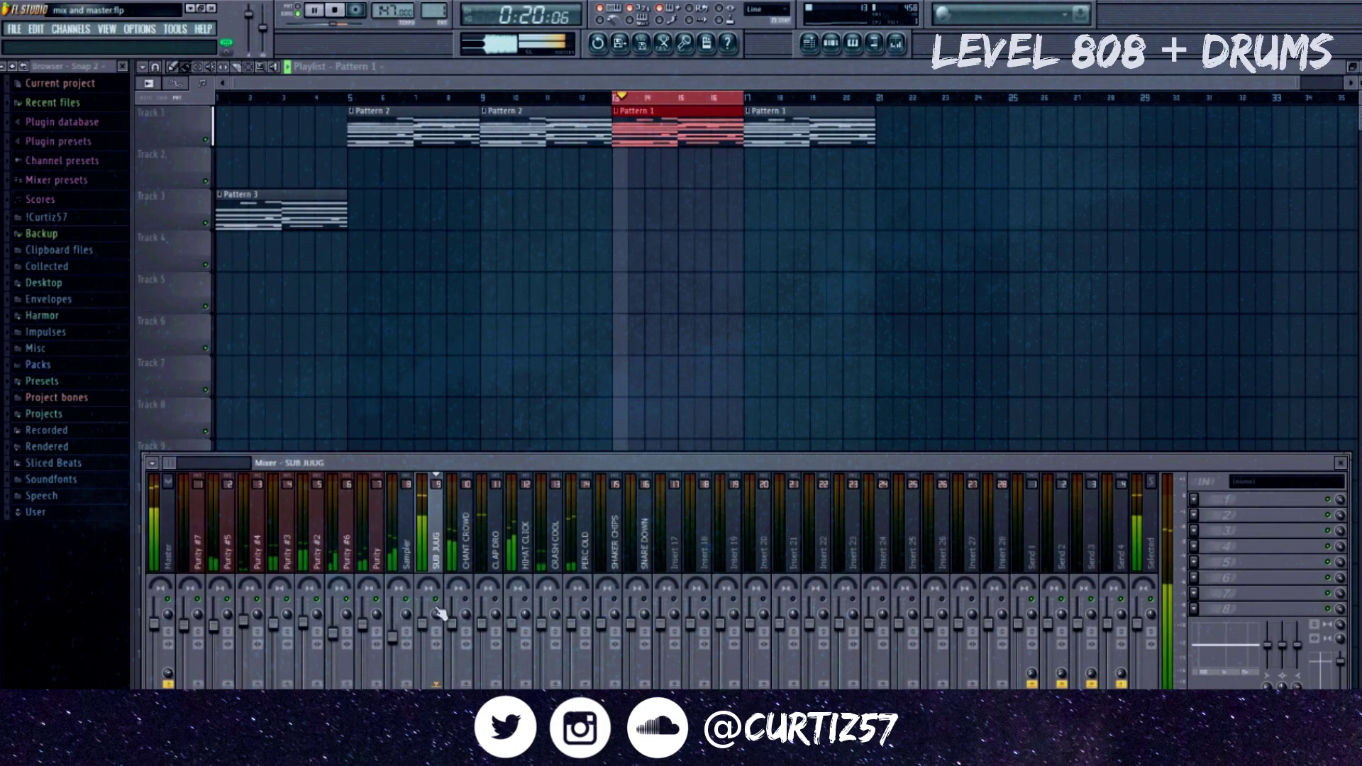
click(408, 650)
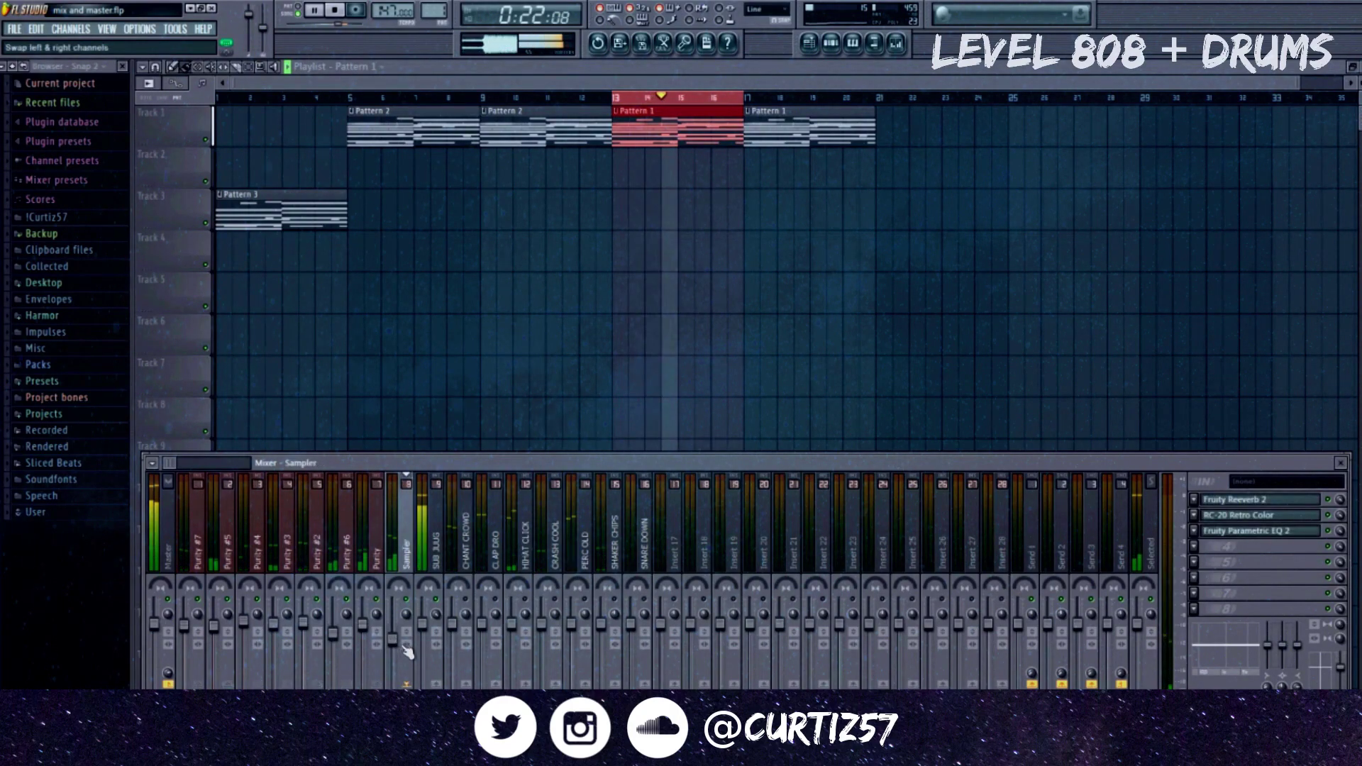
click(424, 625)
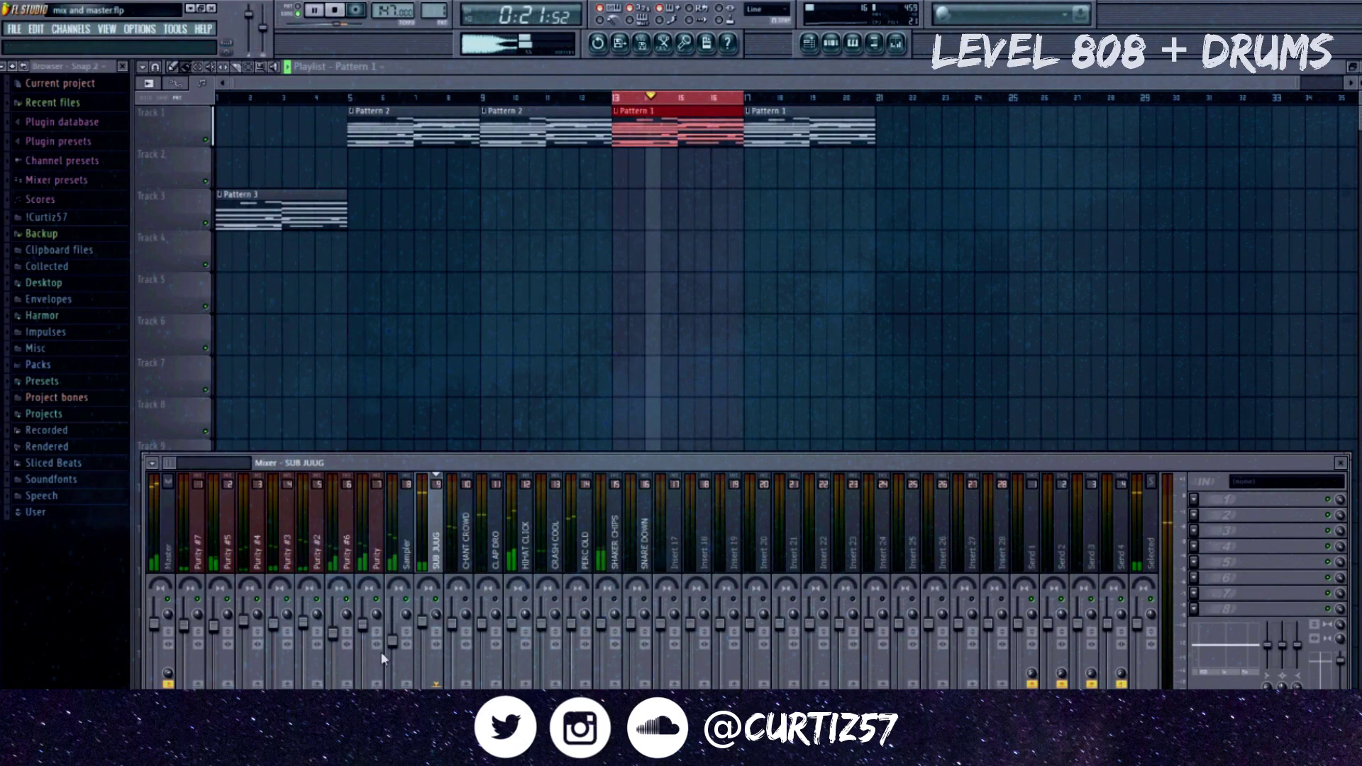
click(398, 631)
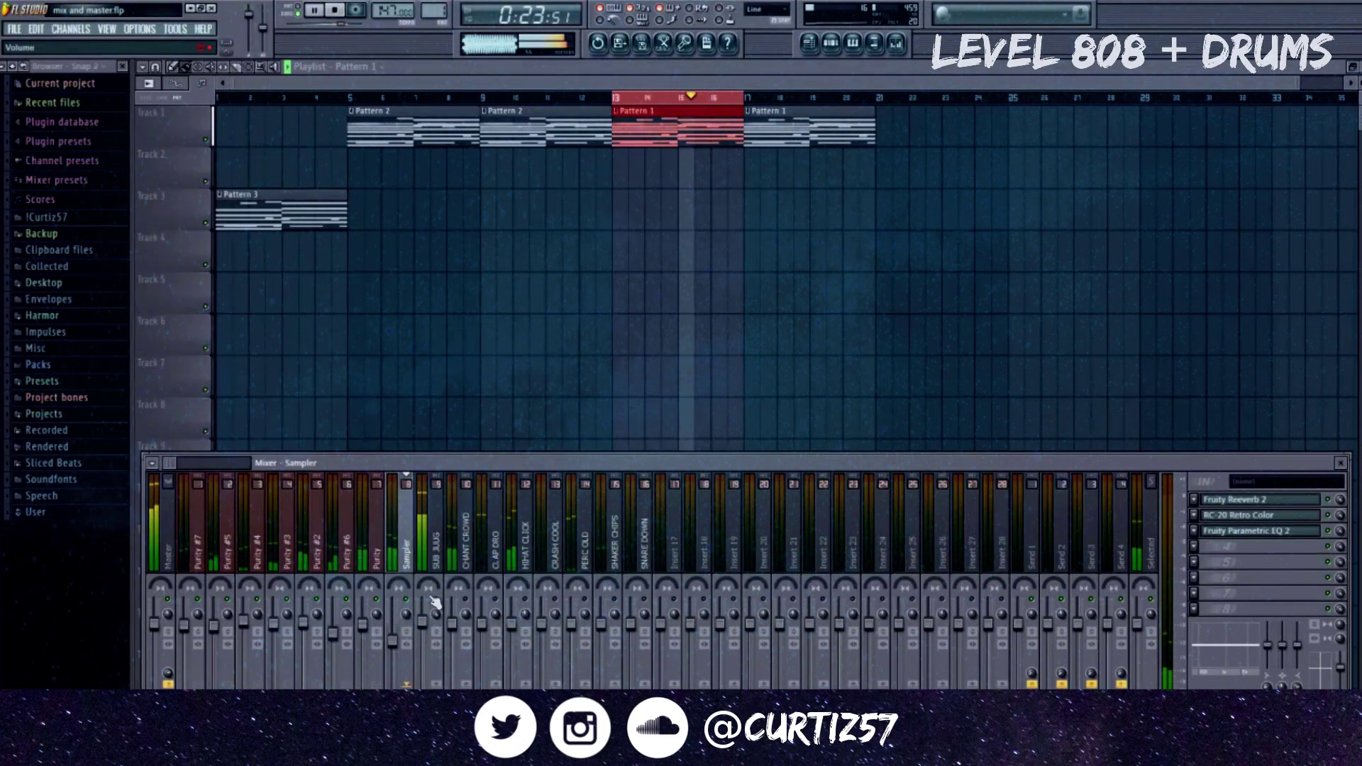
click(435, 629)
key(space)
key(space)
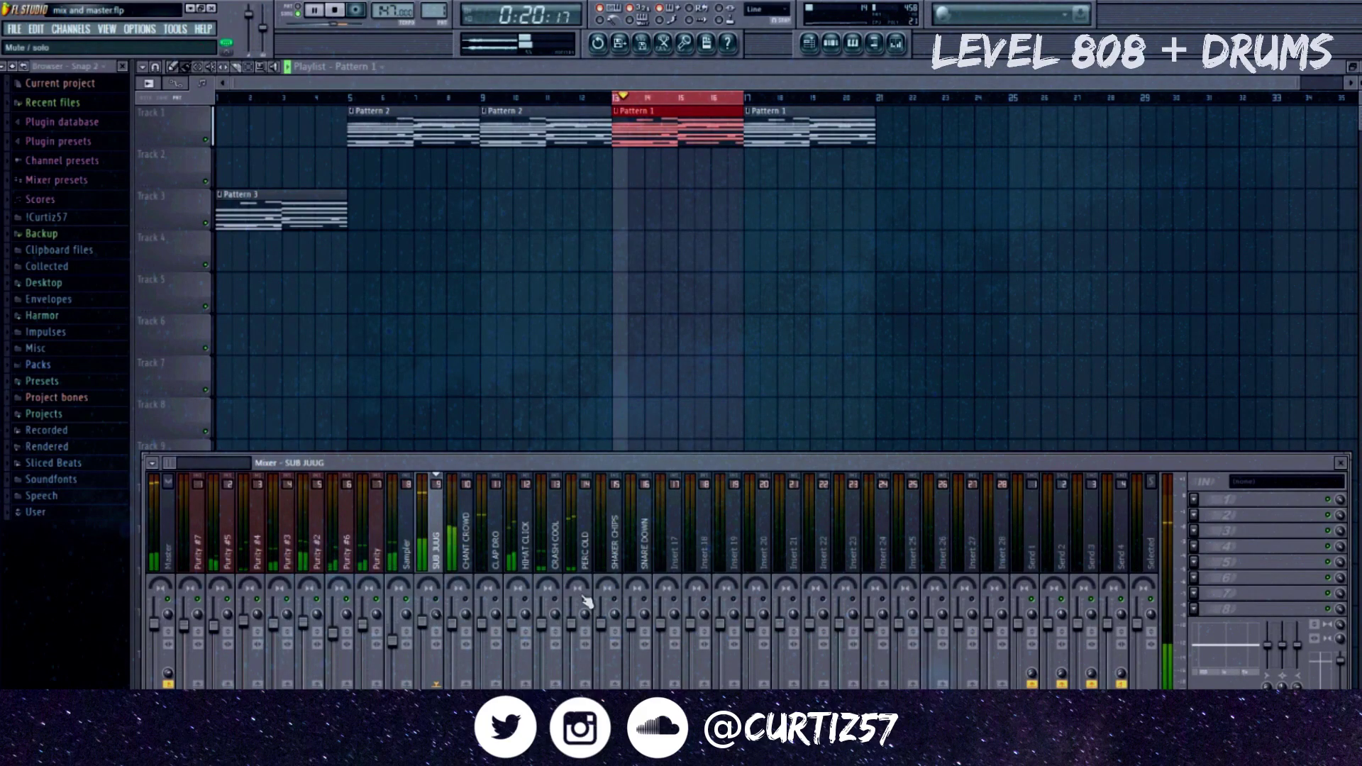
Step: Lower the PERC OLD track's volume well below -3 dB while checking it in playback
drag(574, 627, 578, 643)
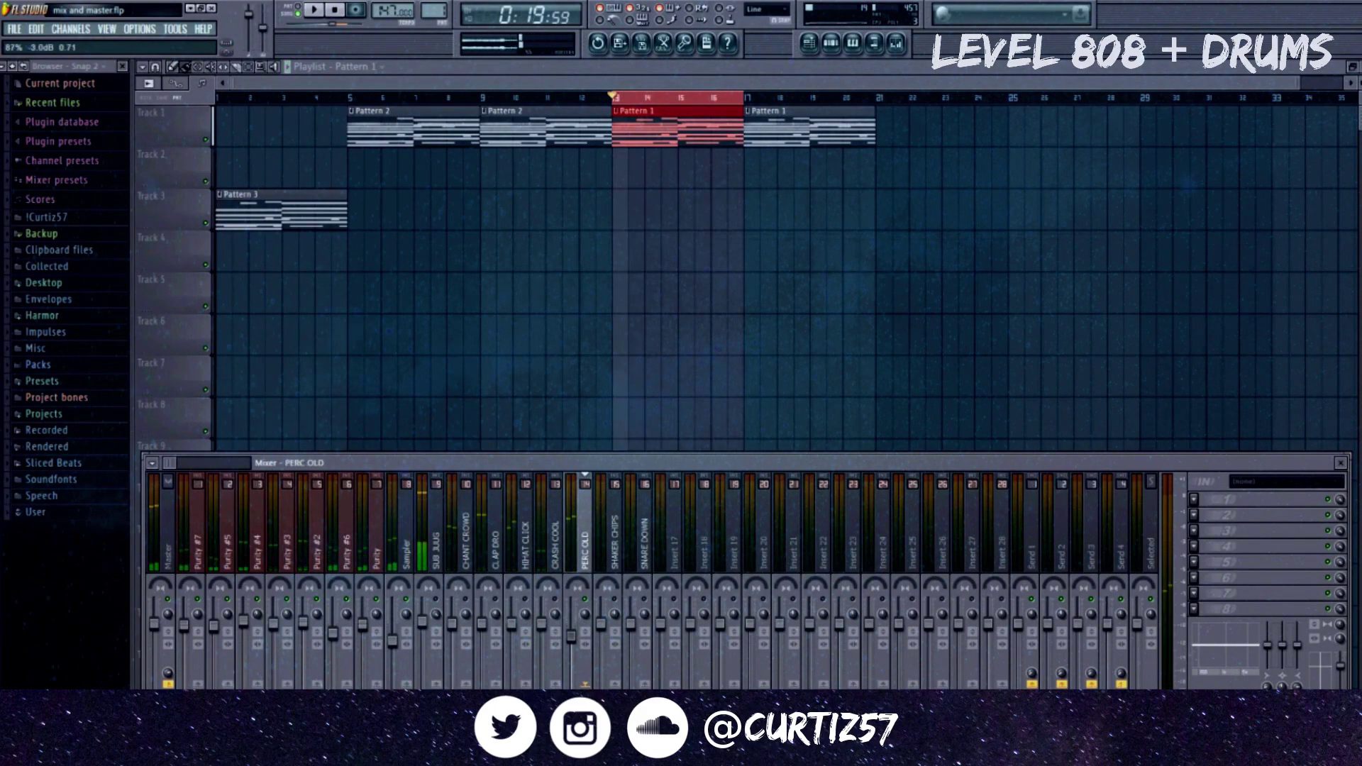
key(space)
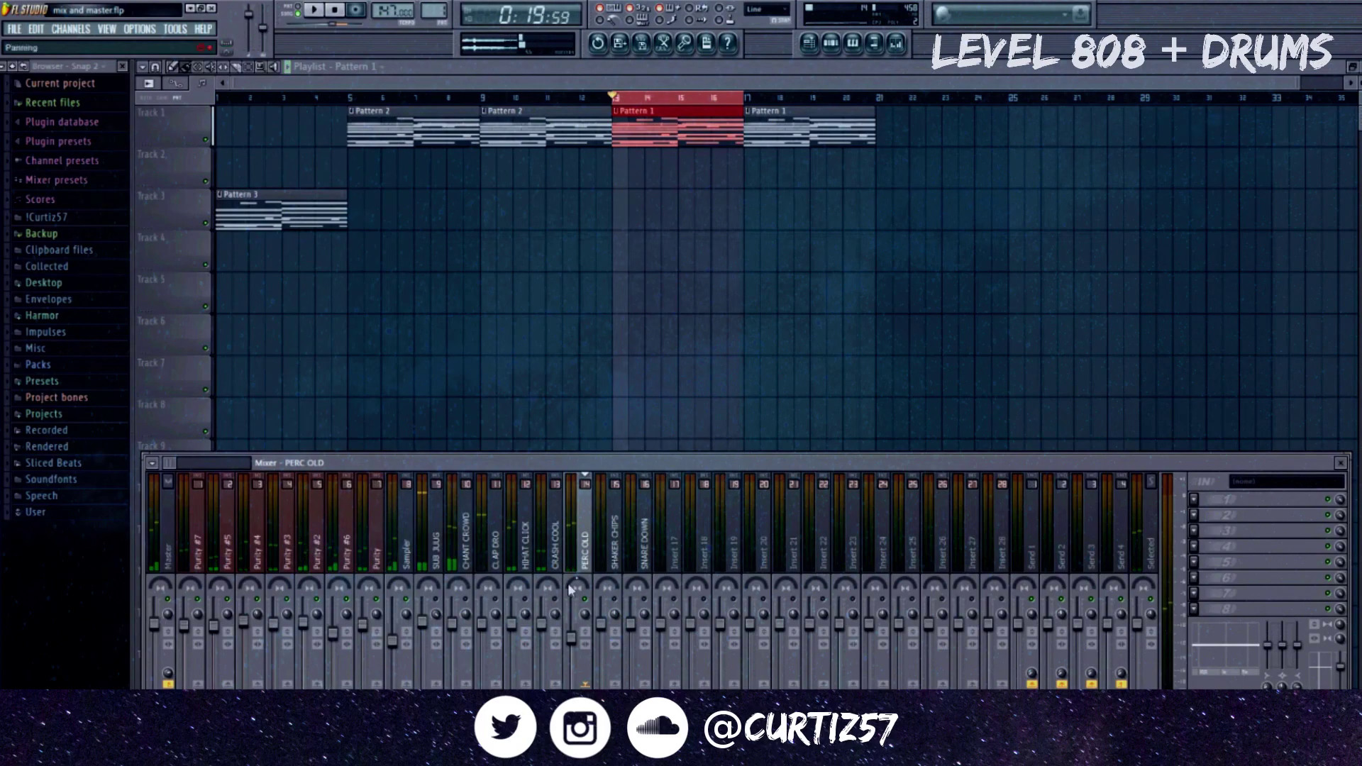
drag(572, 639, 583, 657)
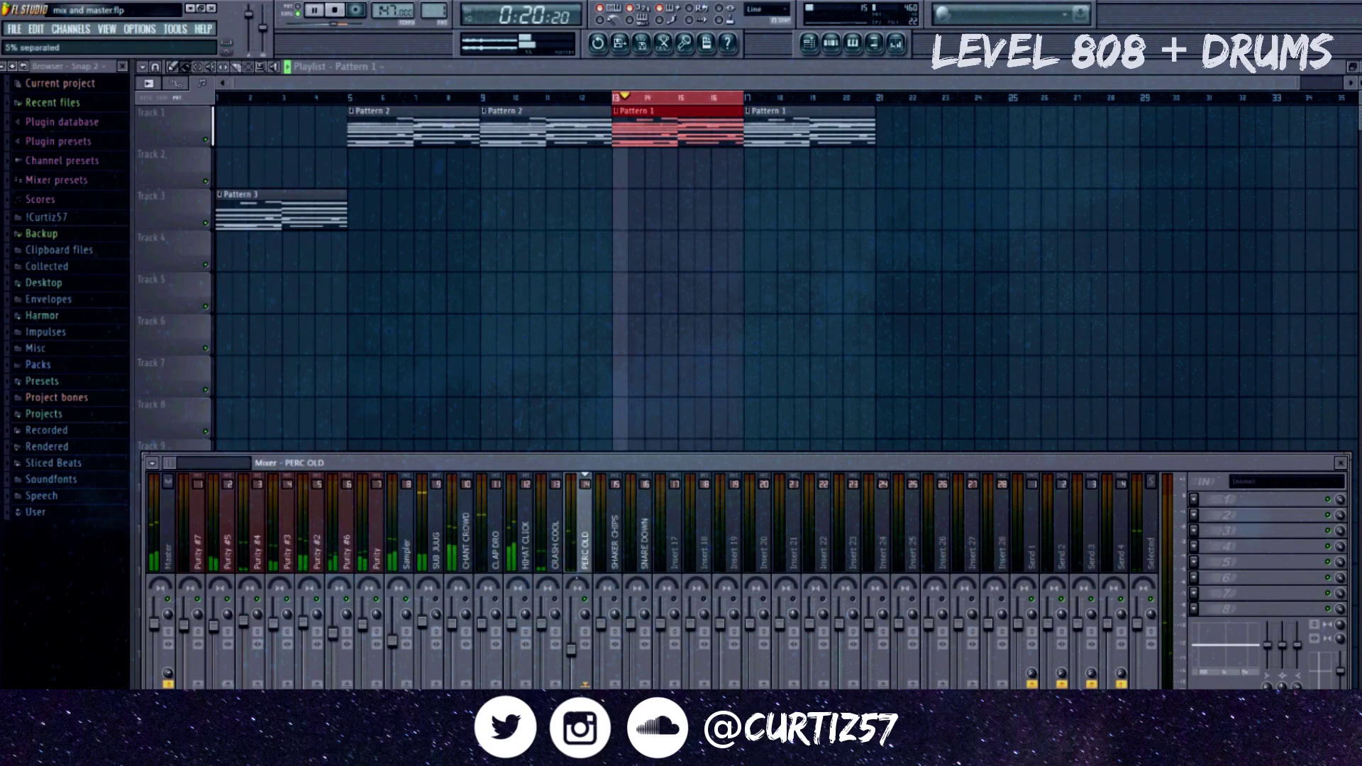
Step: Lower the CRASH COOL and SHAKER CHIPS tracks slightly and raise the SNARE DOWN track a little
click(554, 608)
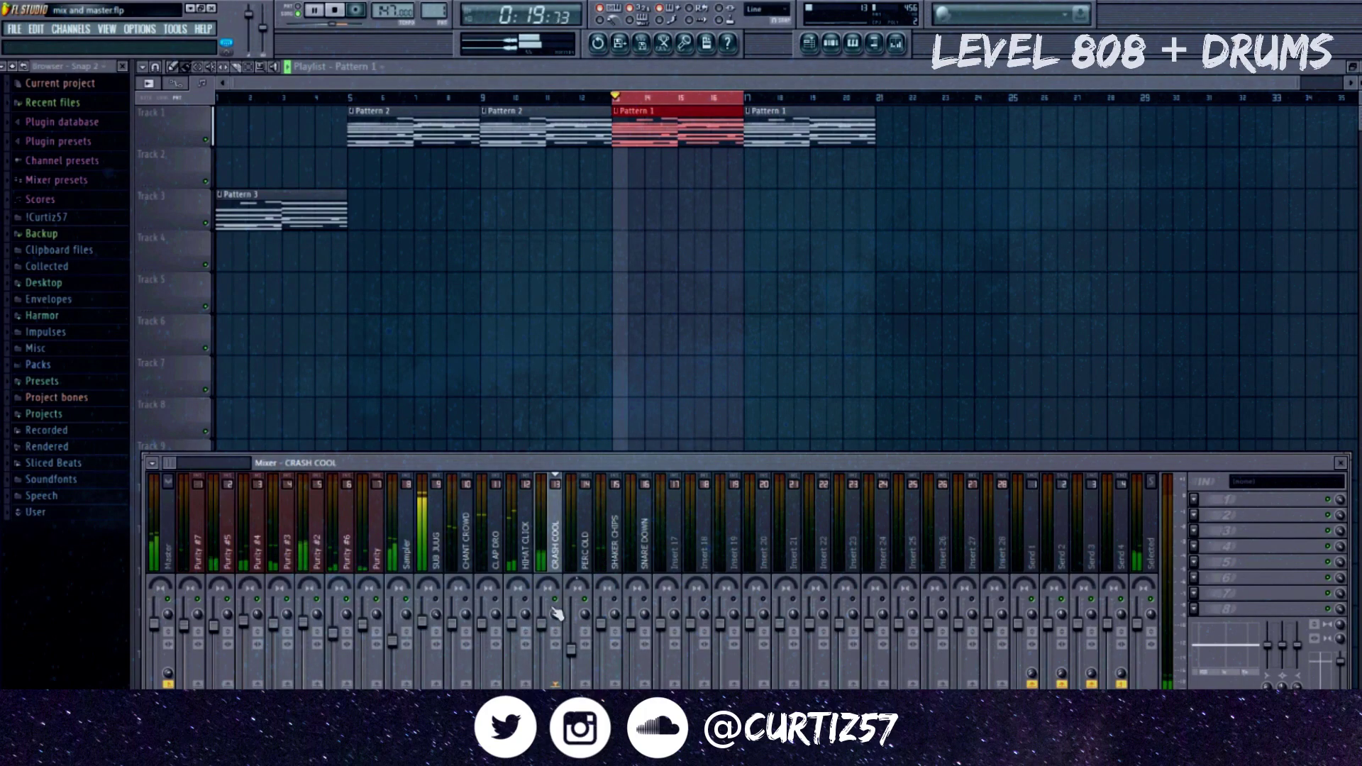
key(space)
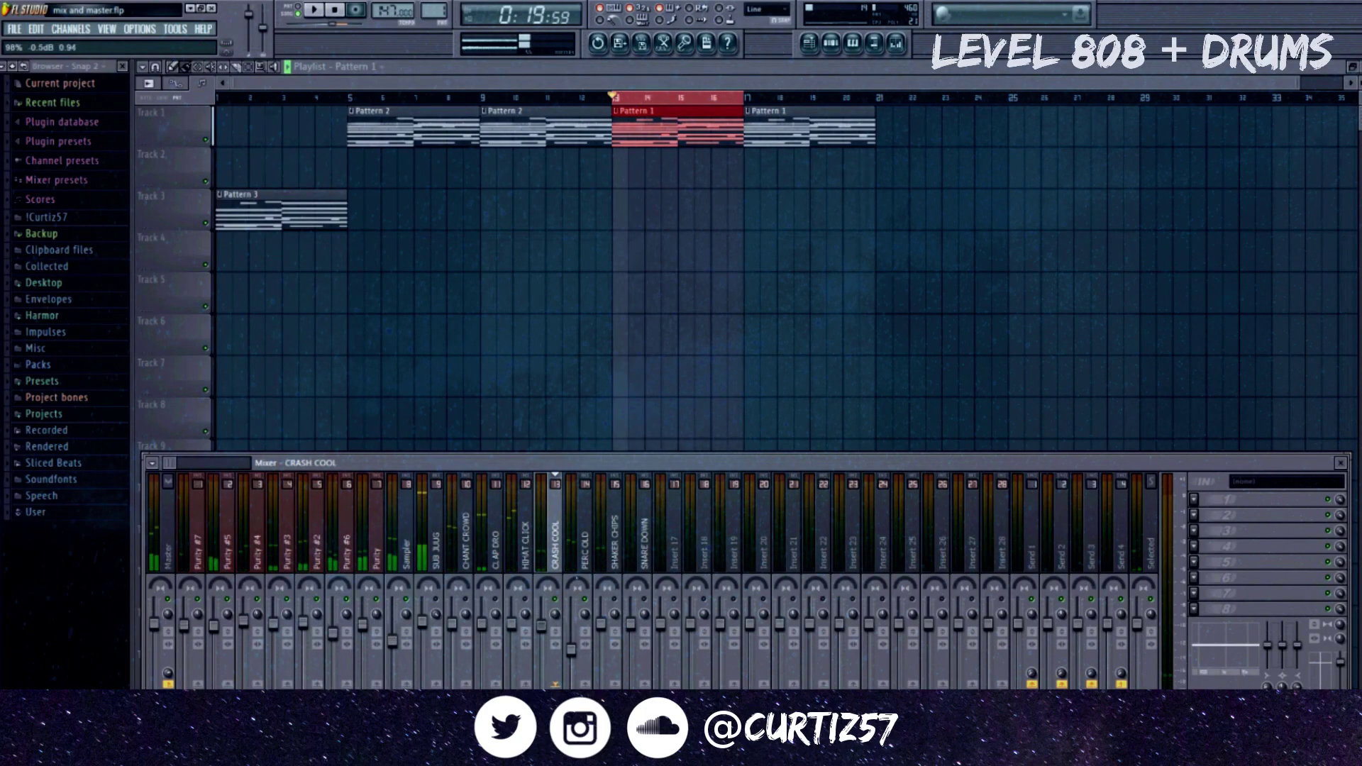
click(601, 617)
key(space)
drag(601, 625, 608, 582)
drag(636, 590, 636, 593)
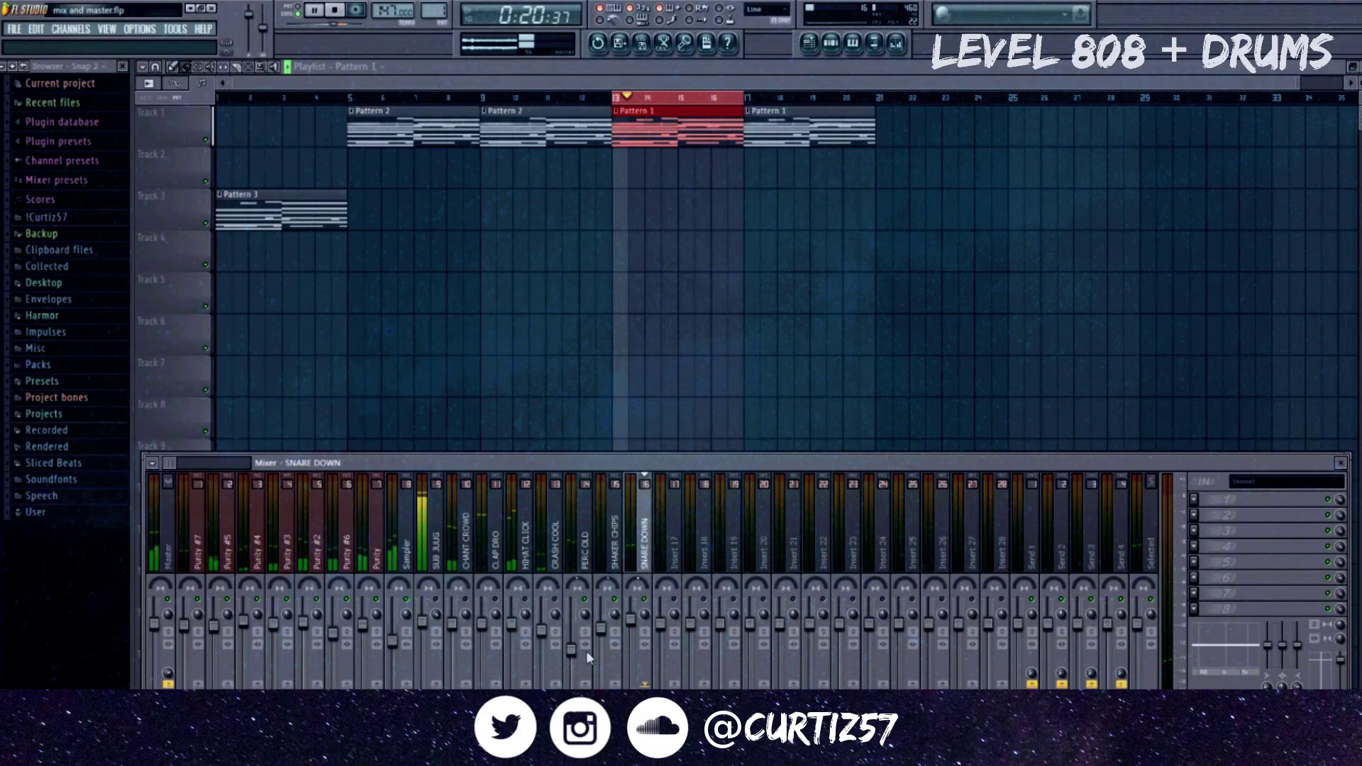
Step: Lower the CHANT CROWD and HIHAT CLICK tracks, and cut the SHAKER CHIPS track's high band with its built-in EQ
drag(550, 636, 454, 640)
drag(603, 629, 603, 633)
drag(1298, 645, 1298, 667)
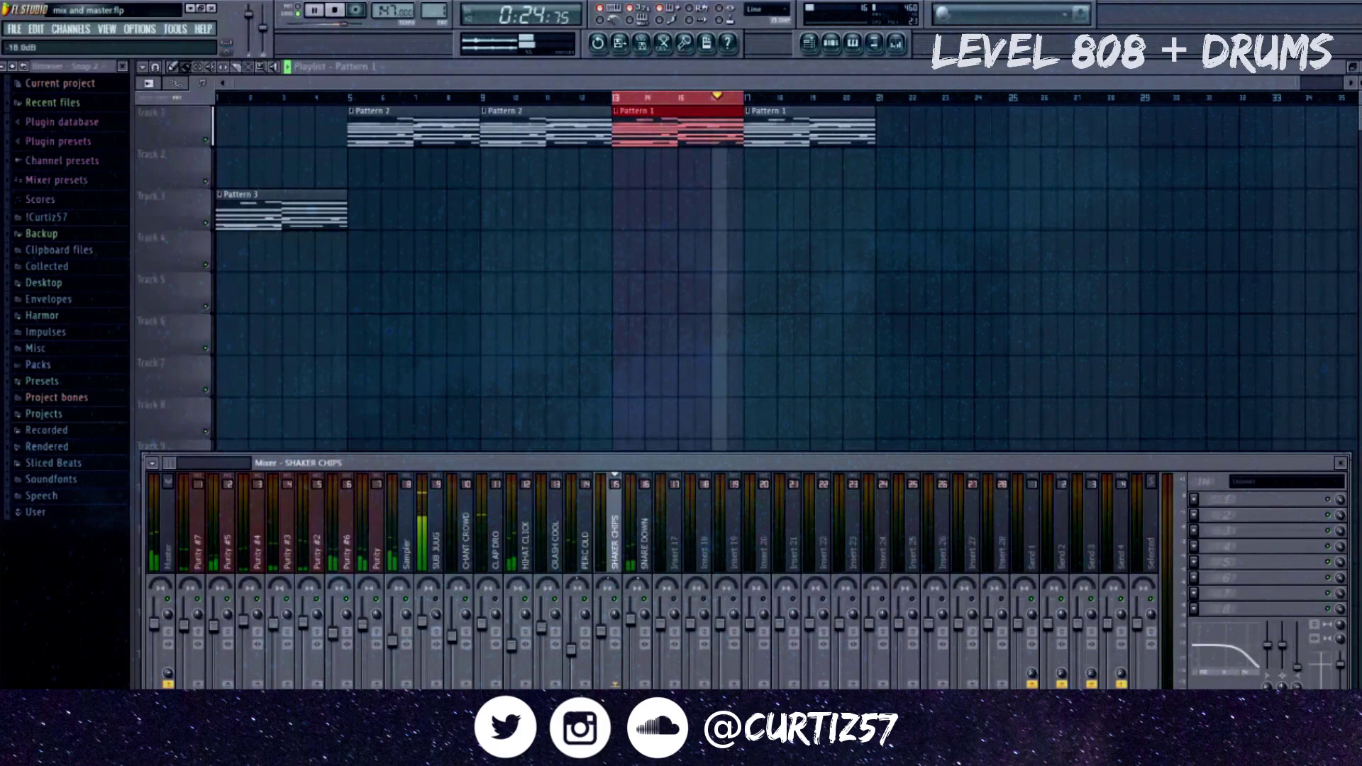
Step: Add Fruity Reeverb 2 to the CLAP DRO track's first effect slot, adjust its reverb settings and close it
click(488, 603)
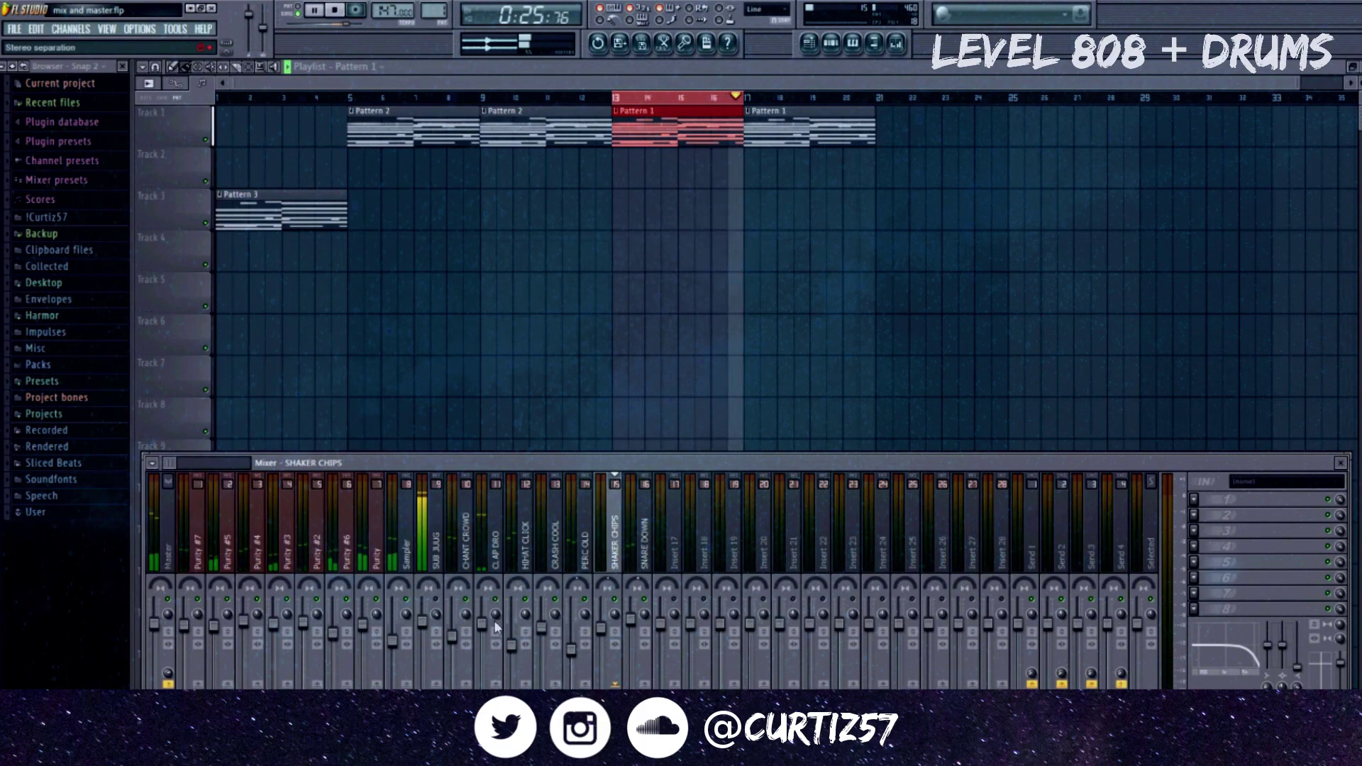
click(1091, 197)
click(159, 166)
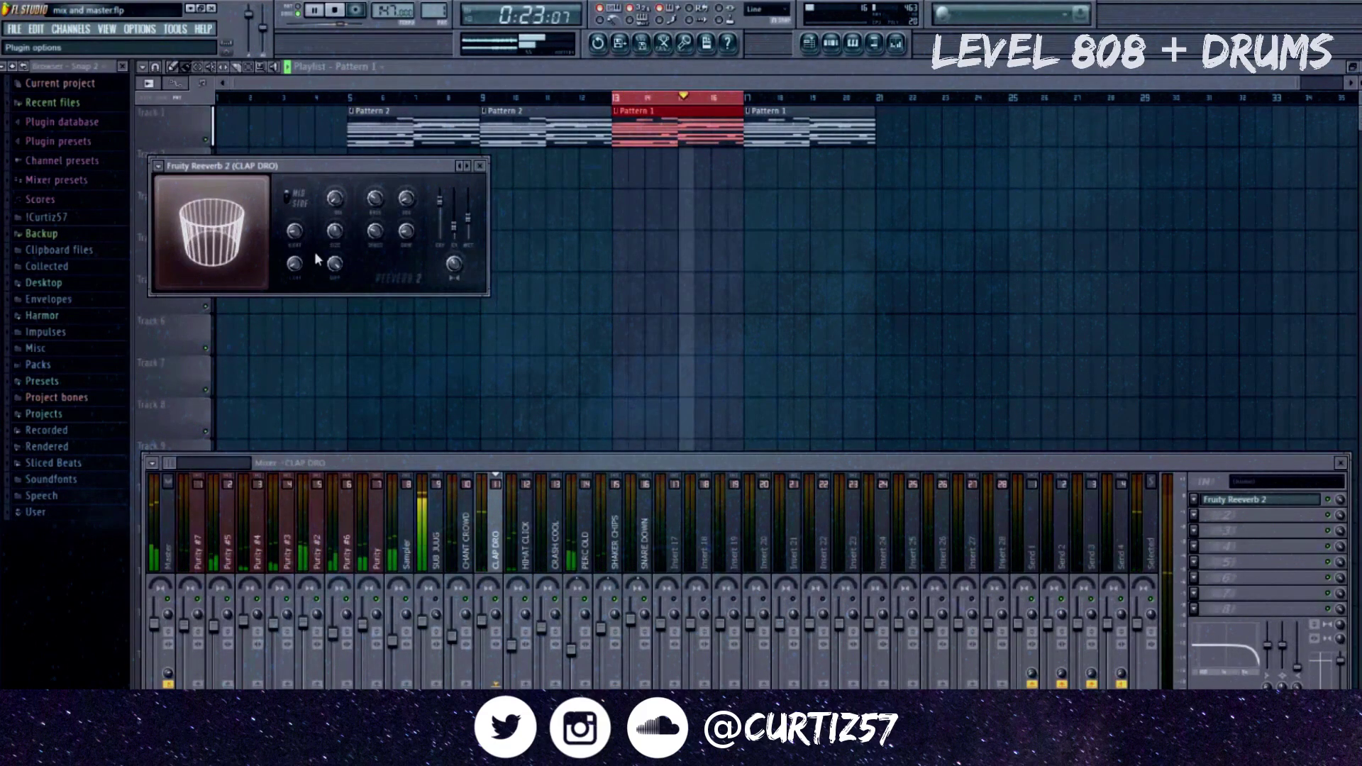
click(422, 265)
drag(335, 230, 335, 248)
drag(407, 199, 468, 225)
click(481, 166)
Step: Lower the CHANT CROWD track slightly, raise SNARE DOWN a little more and fine-tune CRASH COOL
drag(452, 637, 452, 640)
click(631, 620)
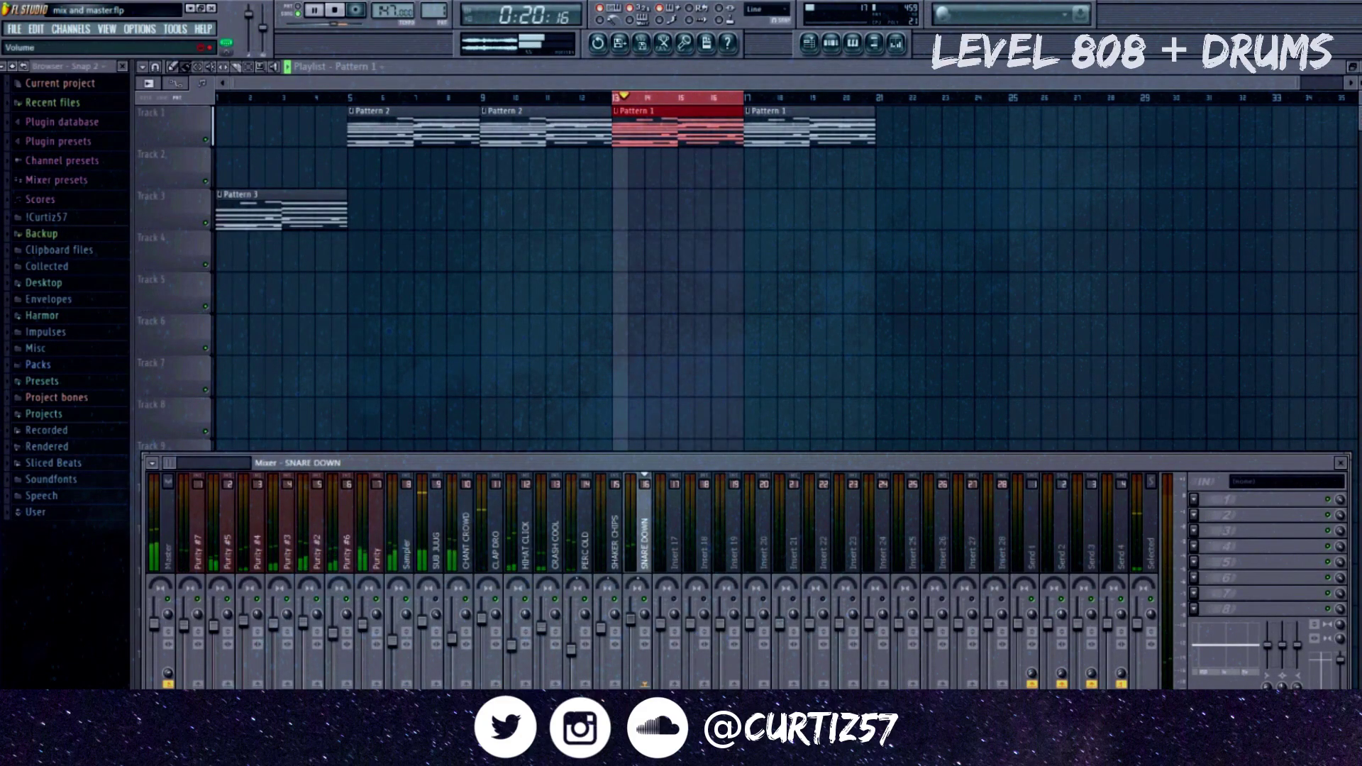
click(539, 633)
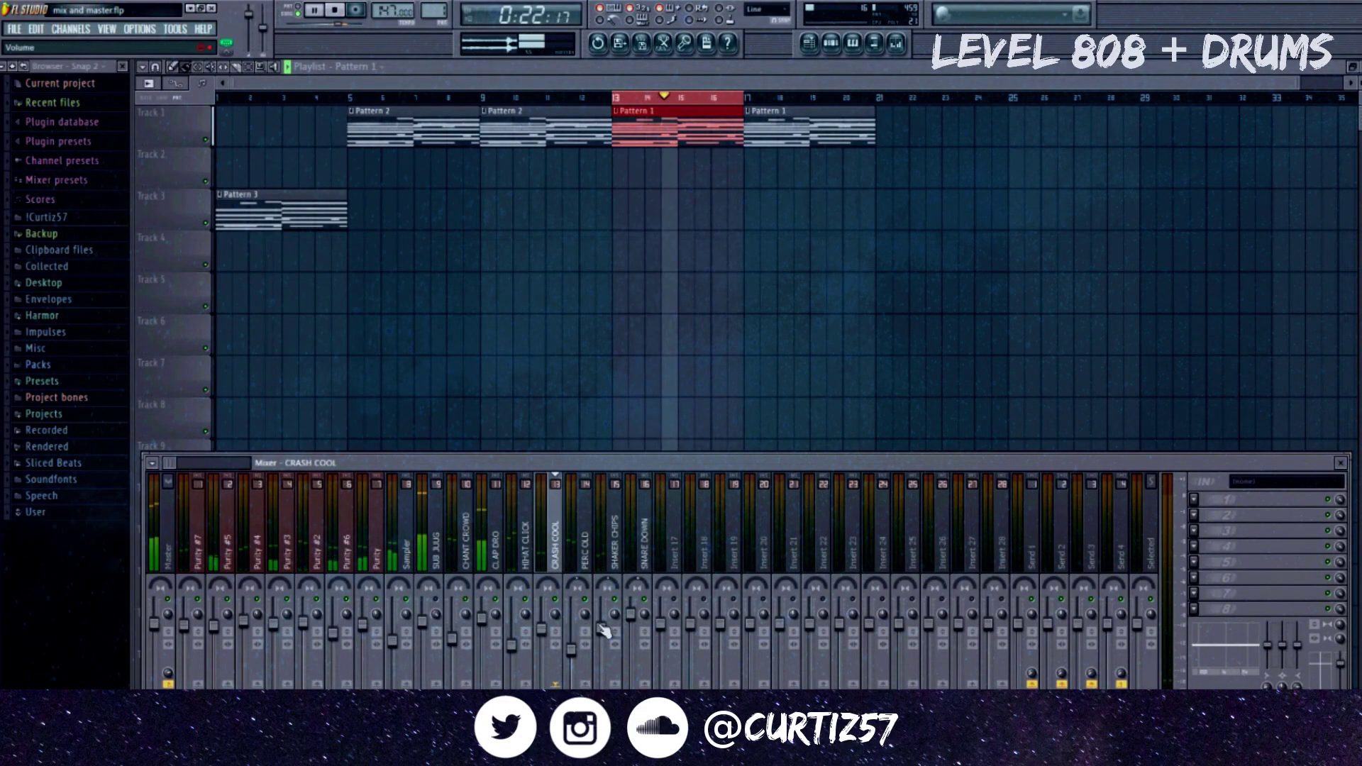
click(631, 616)
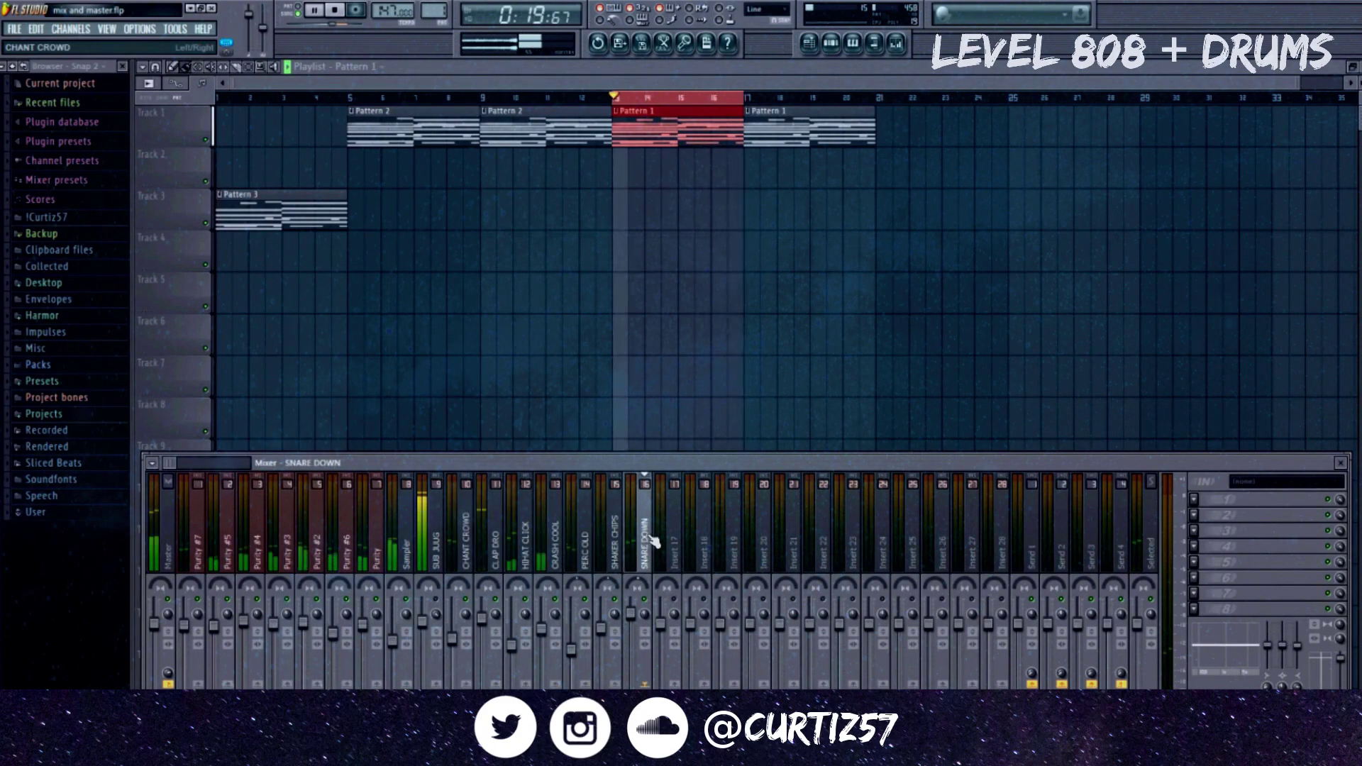
Step: Play the loop to recheck the drum balance, set CLAP DRO to 1.2 dB and raise SUB JUUG slightly
click(484, 555)
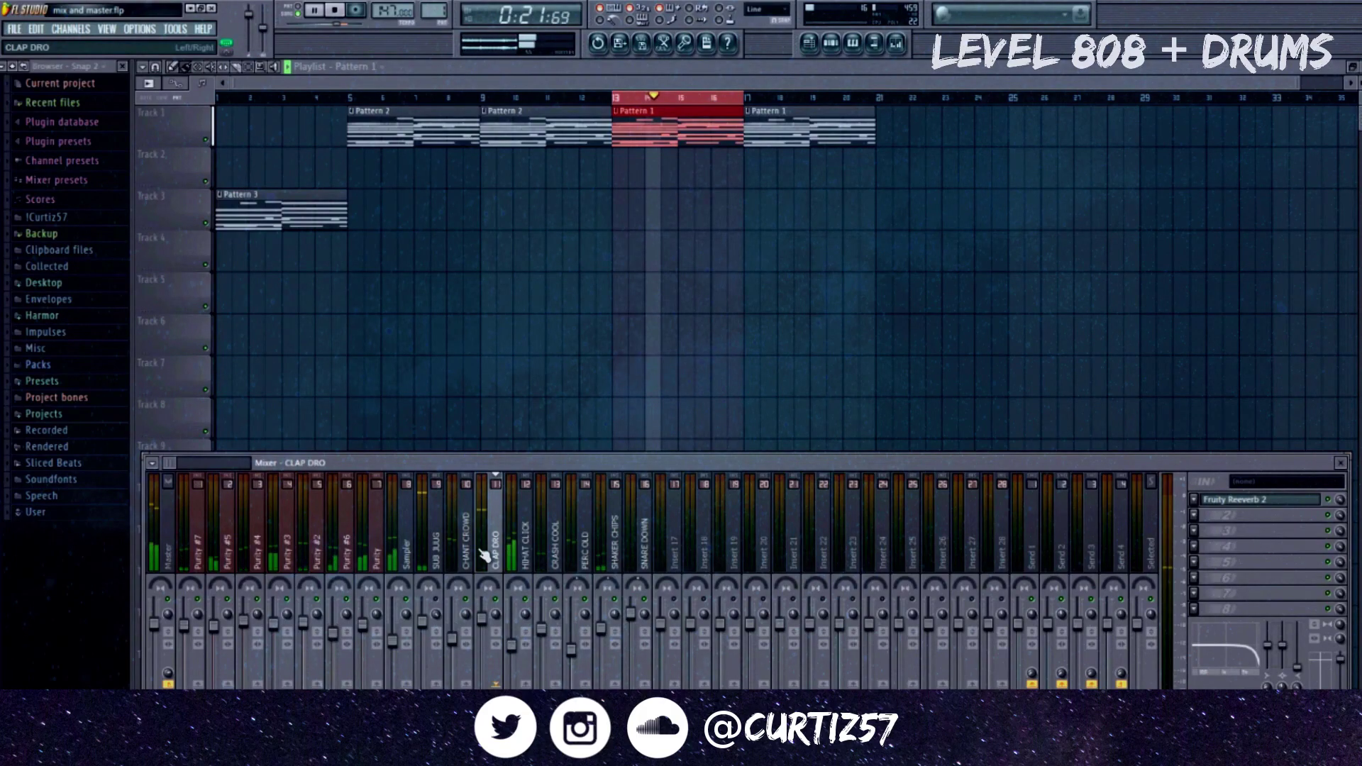
key(space)
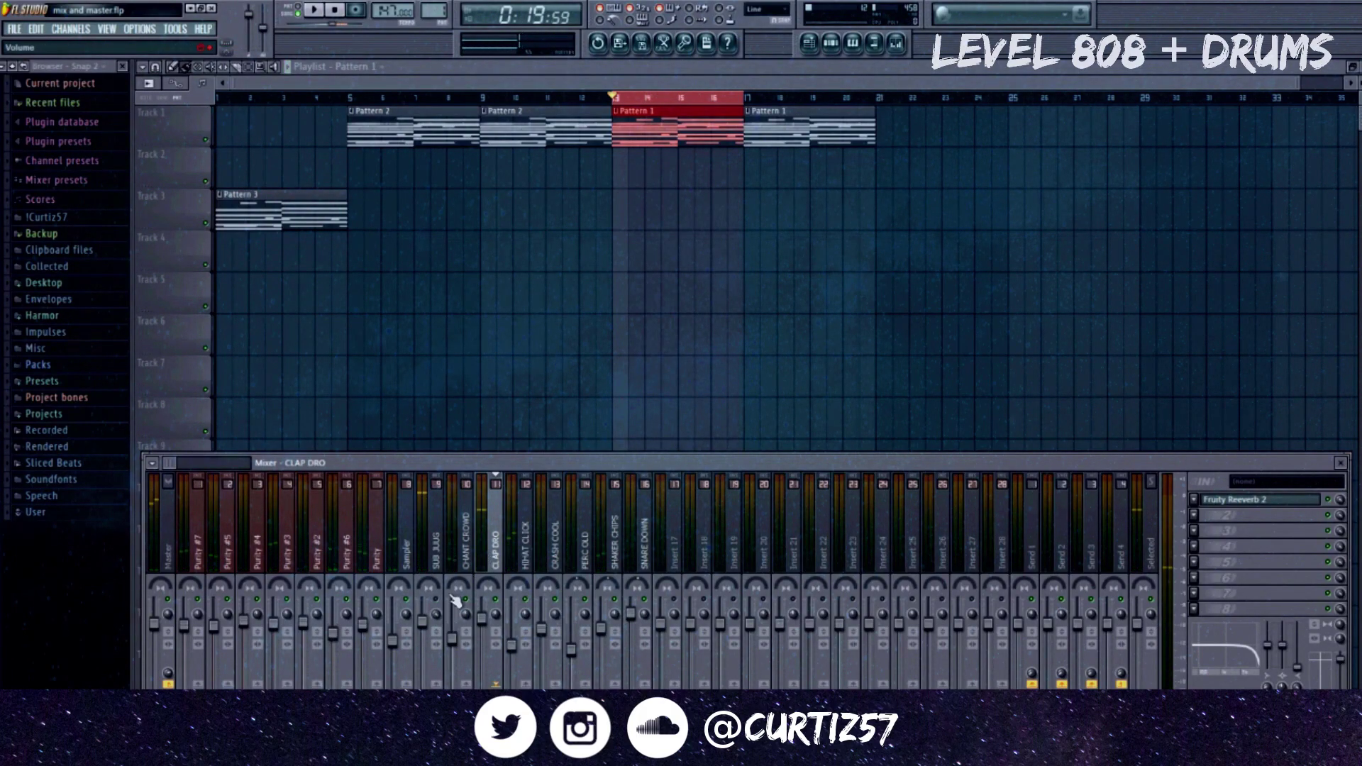
key(space)
click(412, 642)
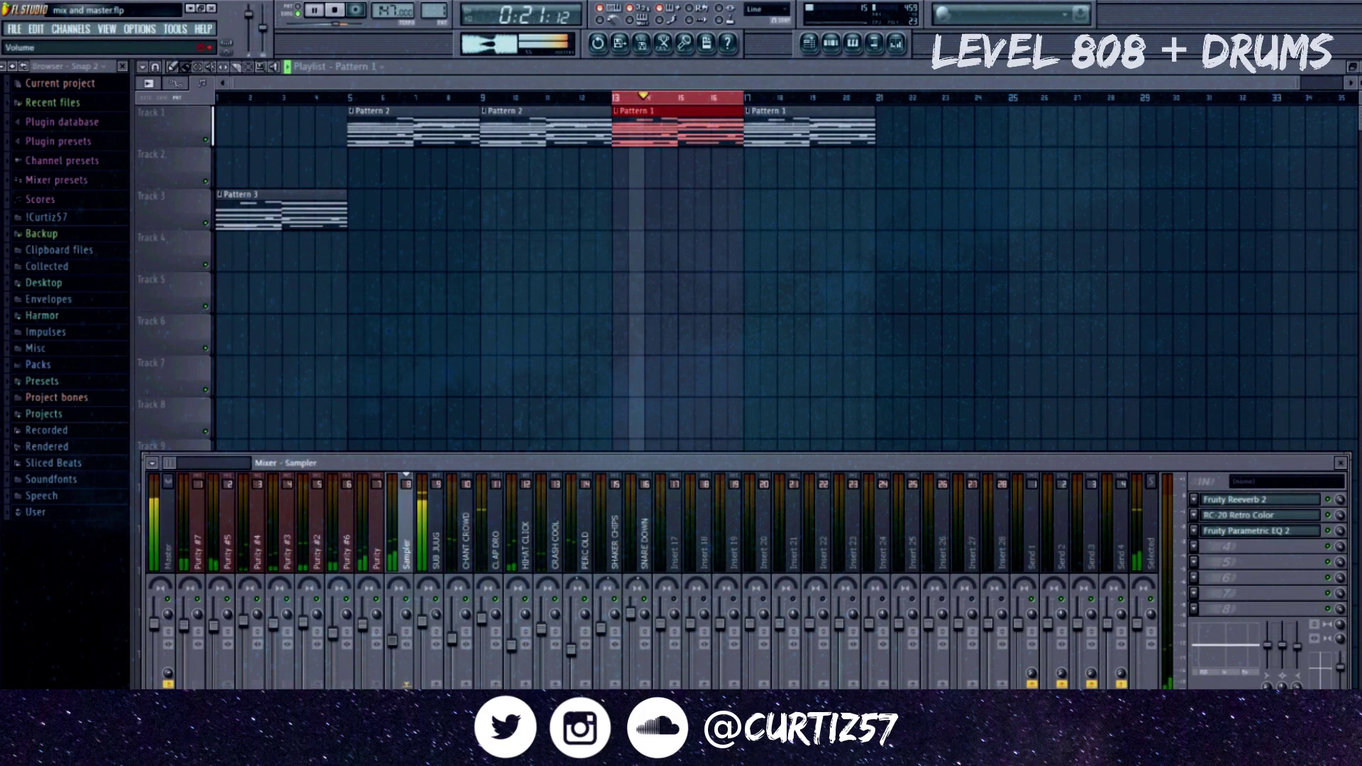
click(488, 621)
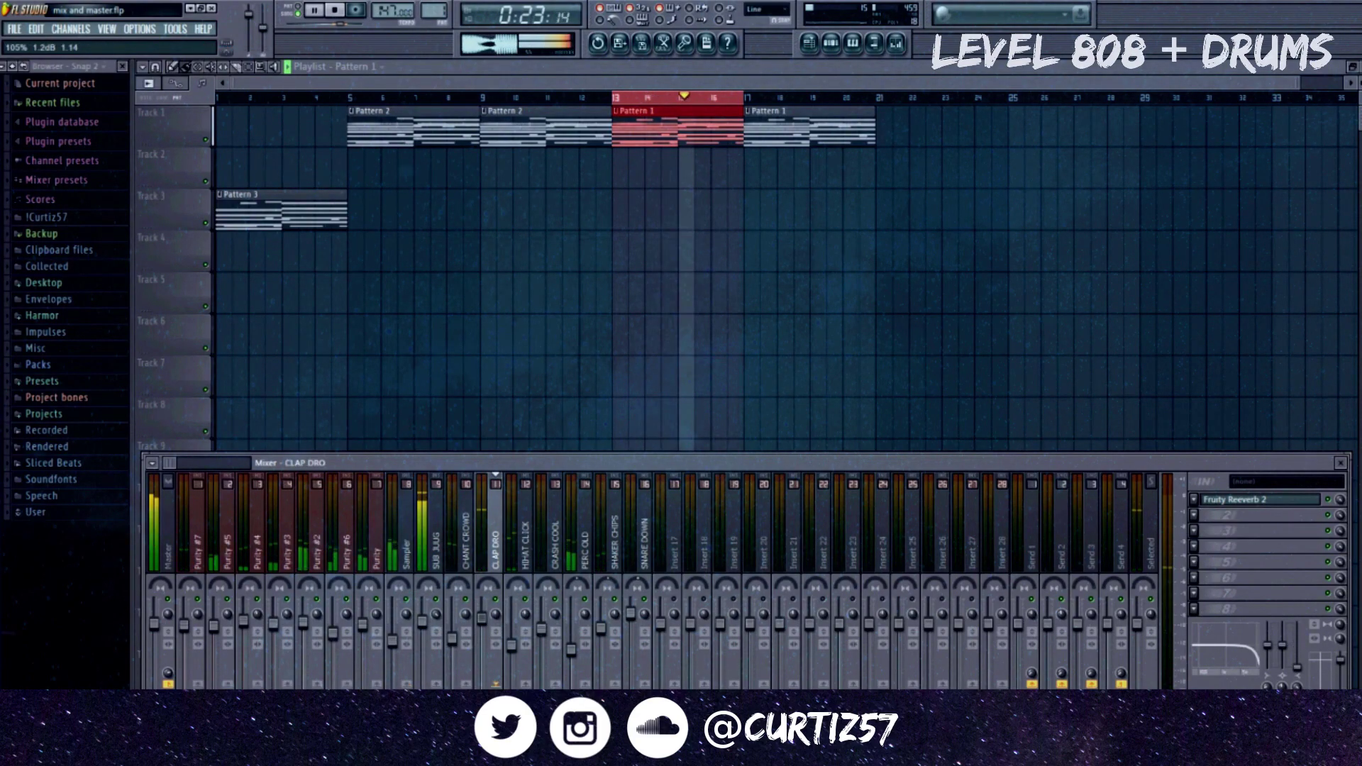
click(435, 624)
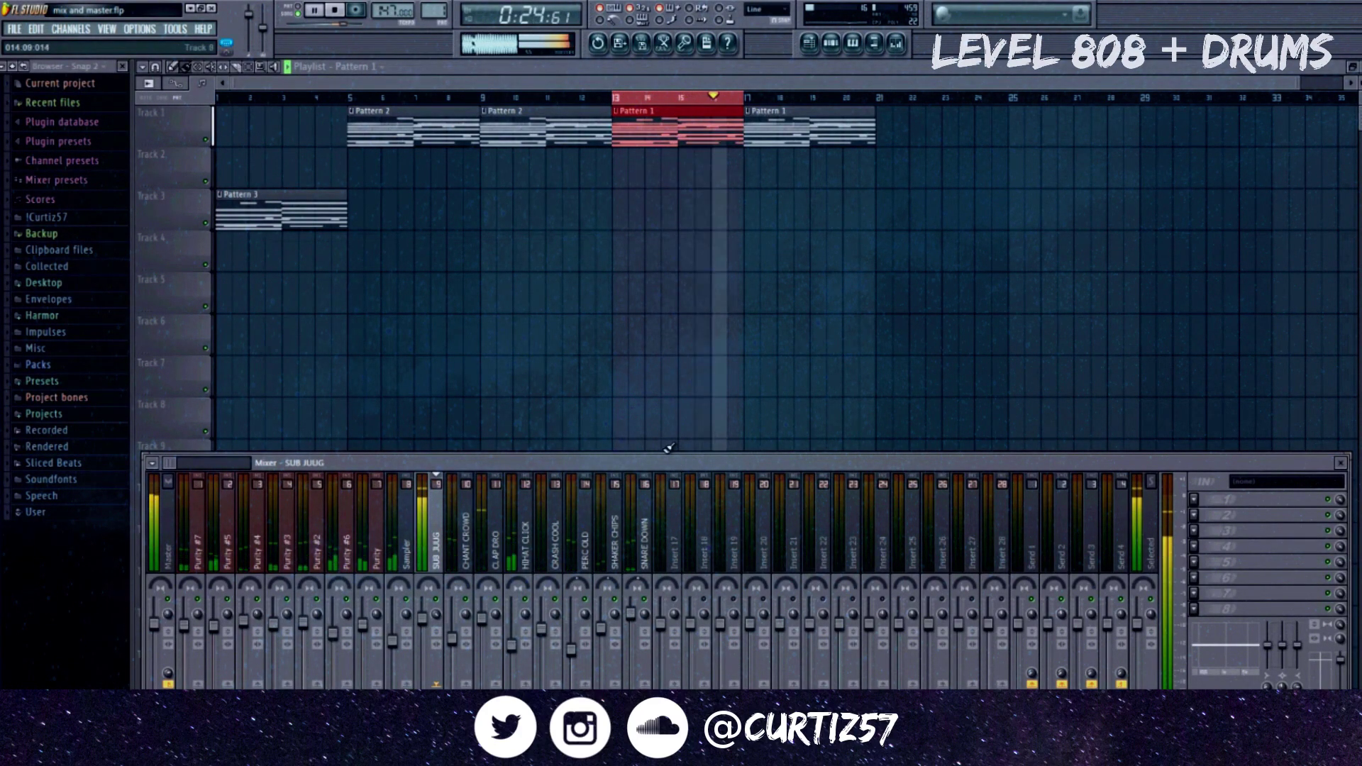
key(space)
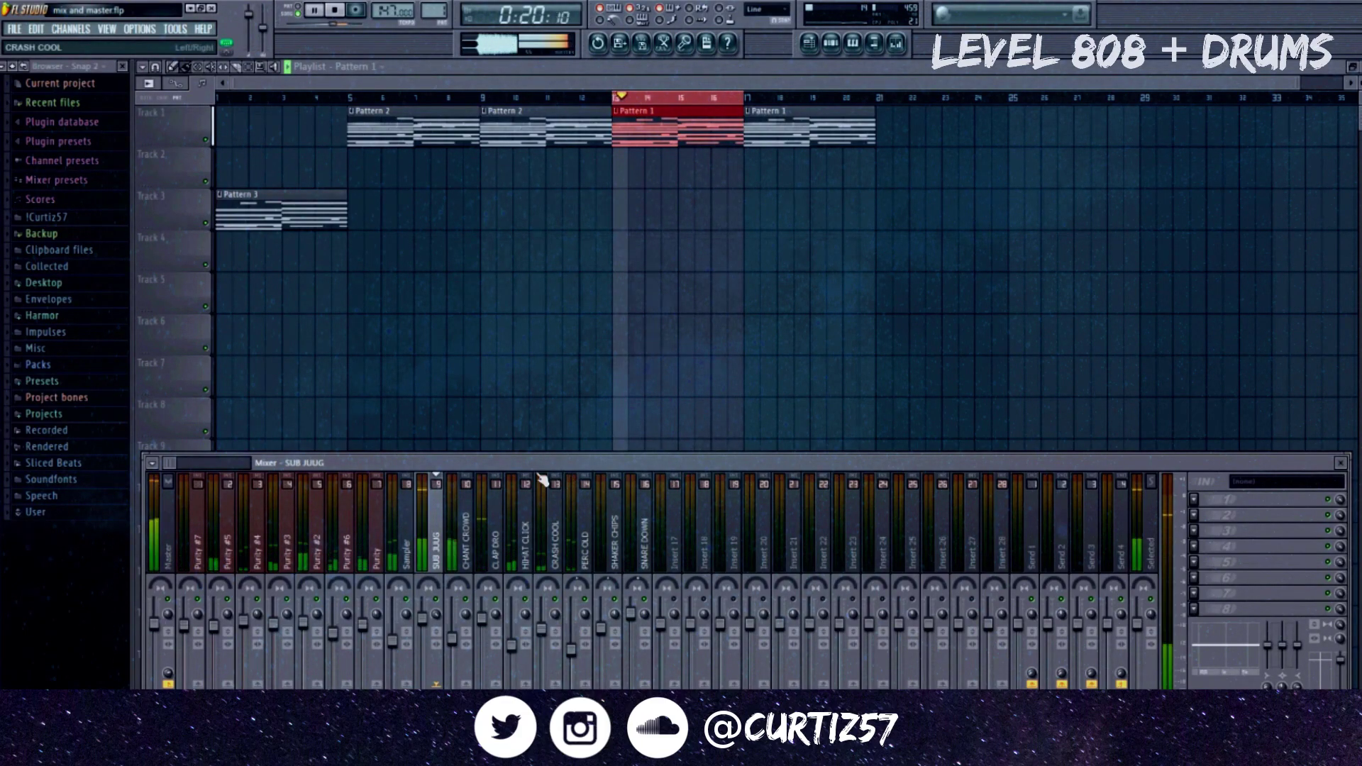
key(space)
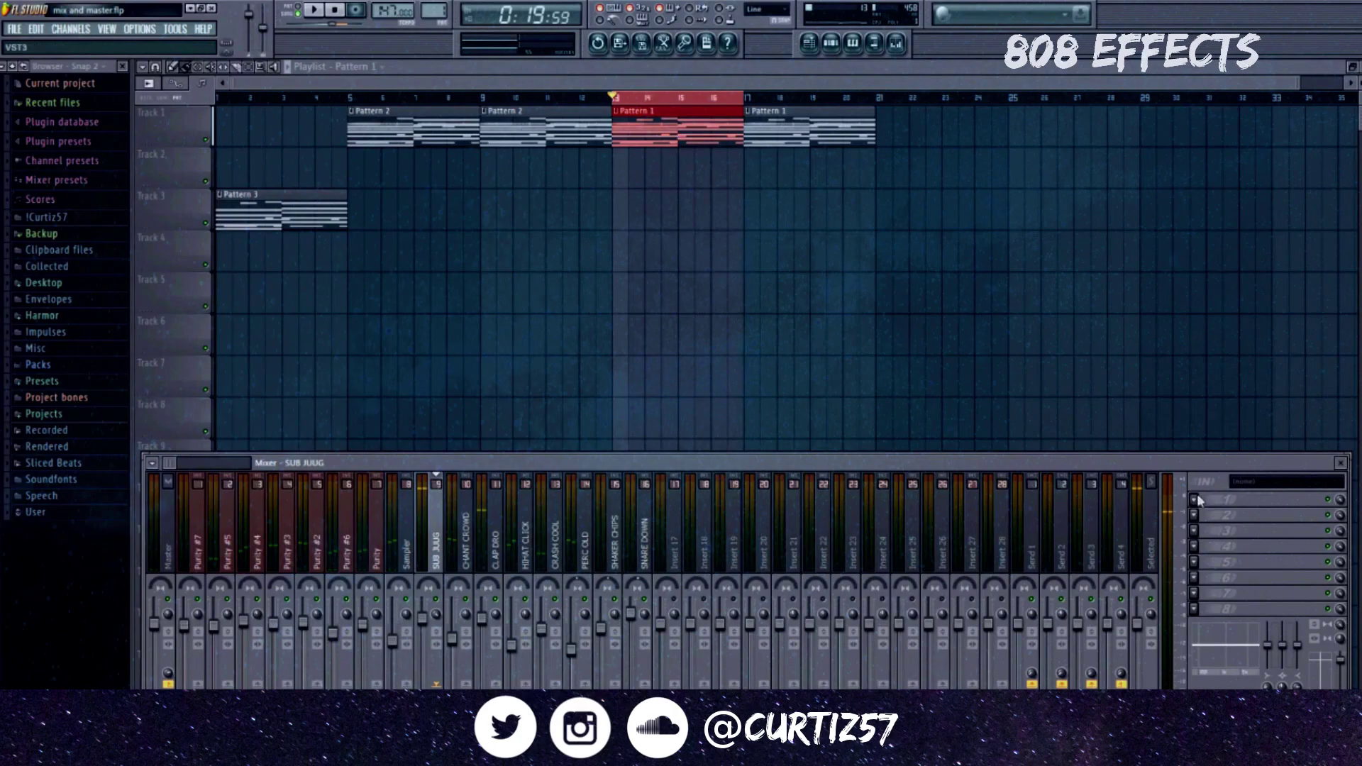
Step: Add Fruity Fast Dist and Fruity Limiter to SUB JUUG, using the limiter's compressor mode with a lowered threshold and 5.0:1 ratio
key(space)
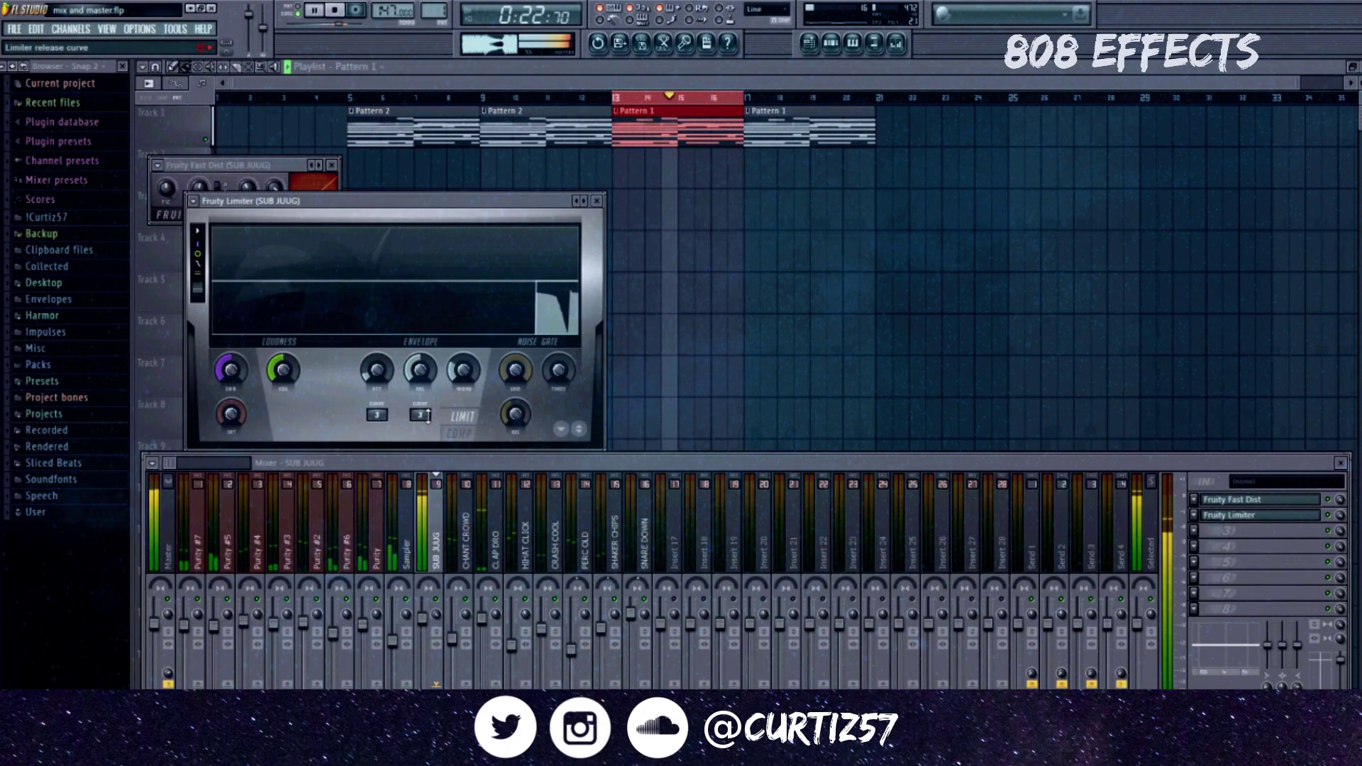
key(space)
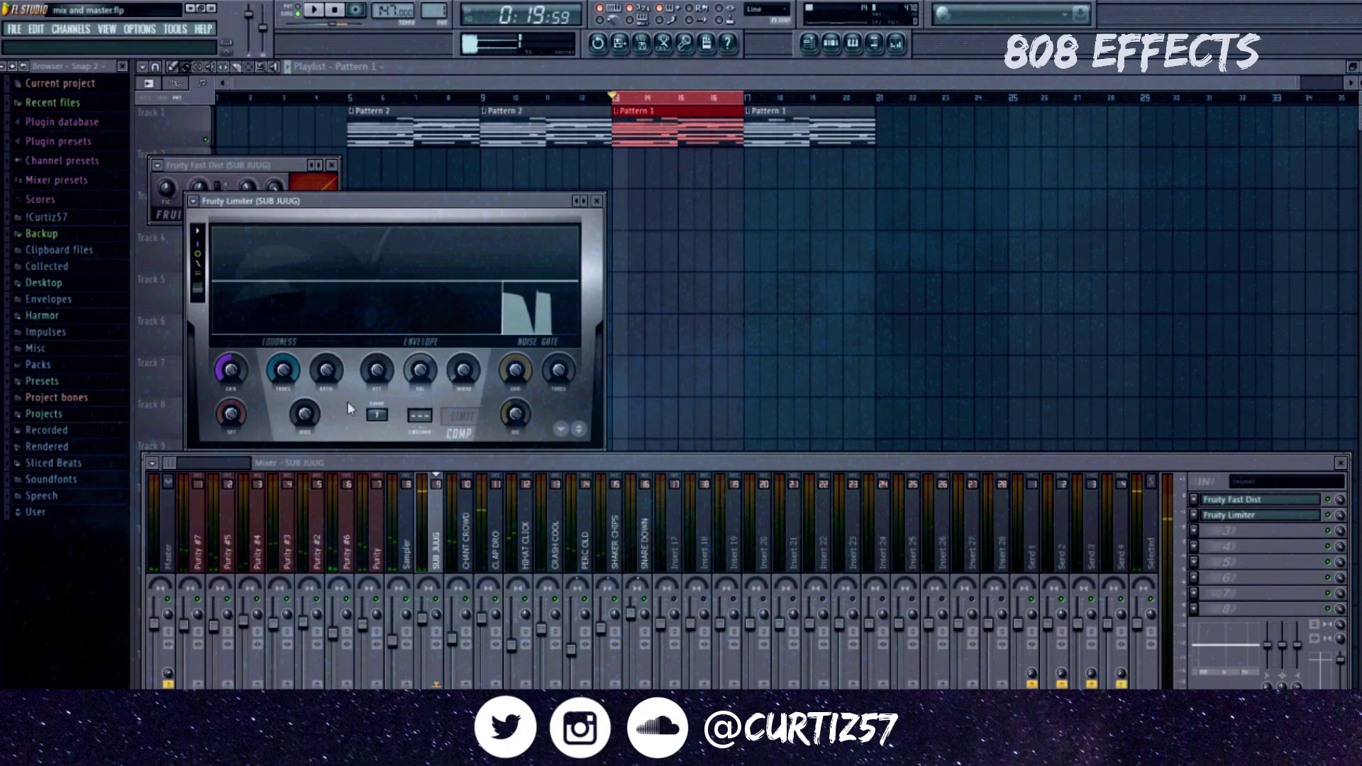
key(space)
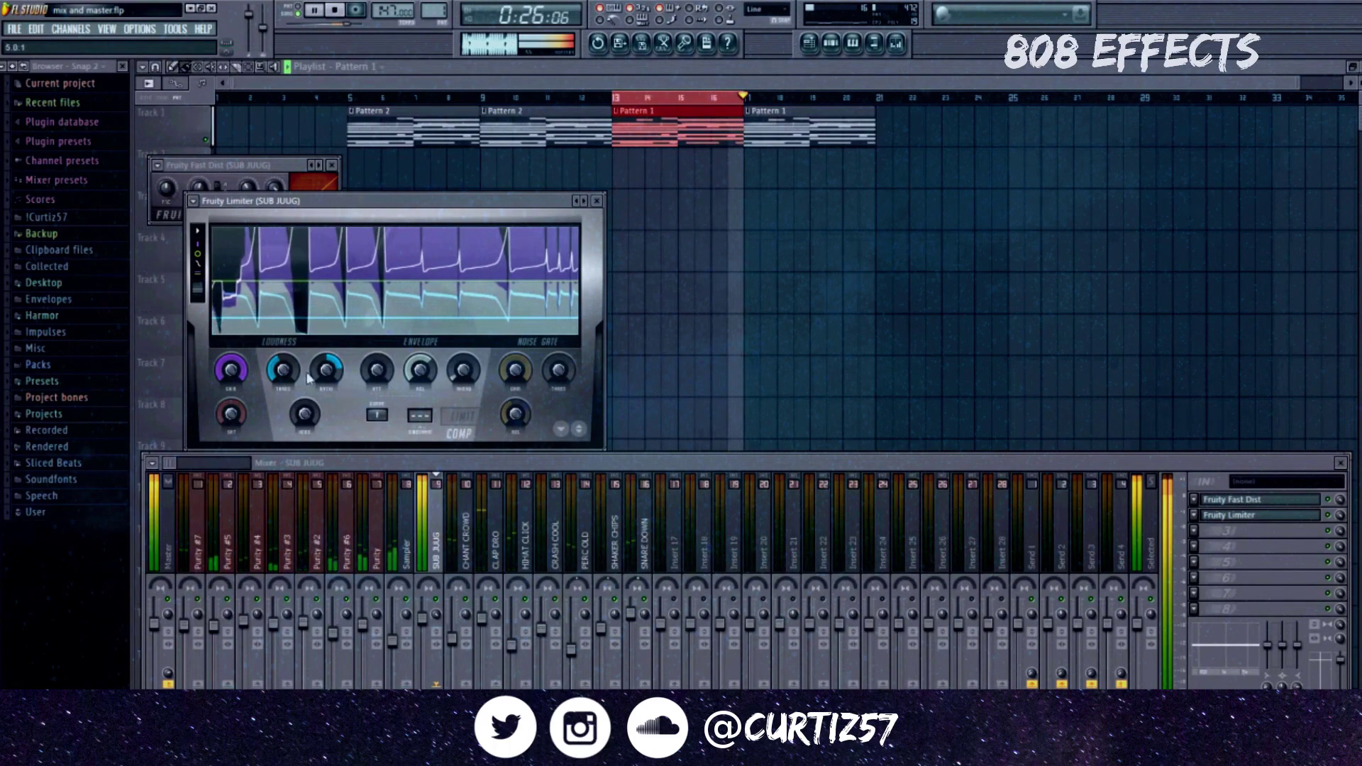
Step: Lower the threshold of SUB JUUG's Fruity Limiter further and raise the track's volume to compensate while the loop plays
drag(422, 618, 423, 623)
drag(283, 371, 283, 381)
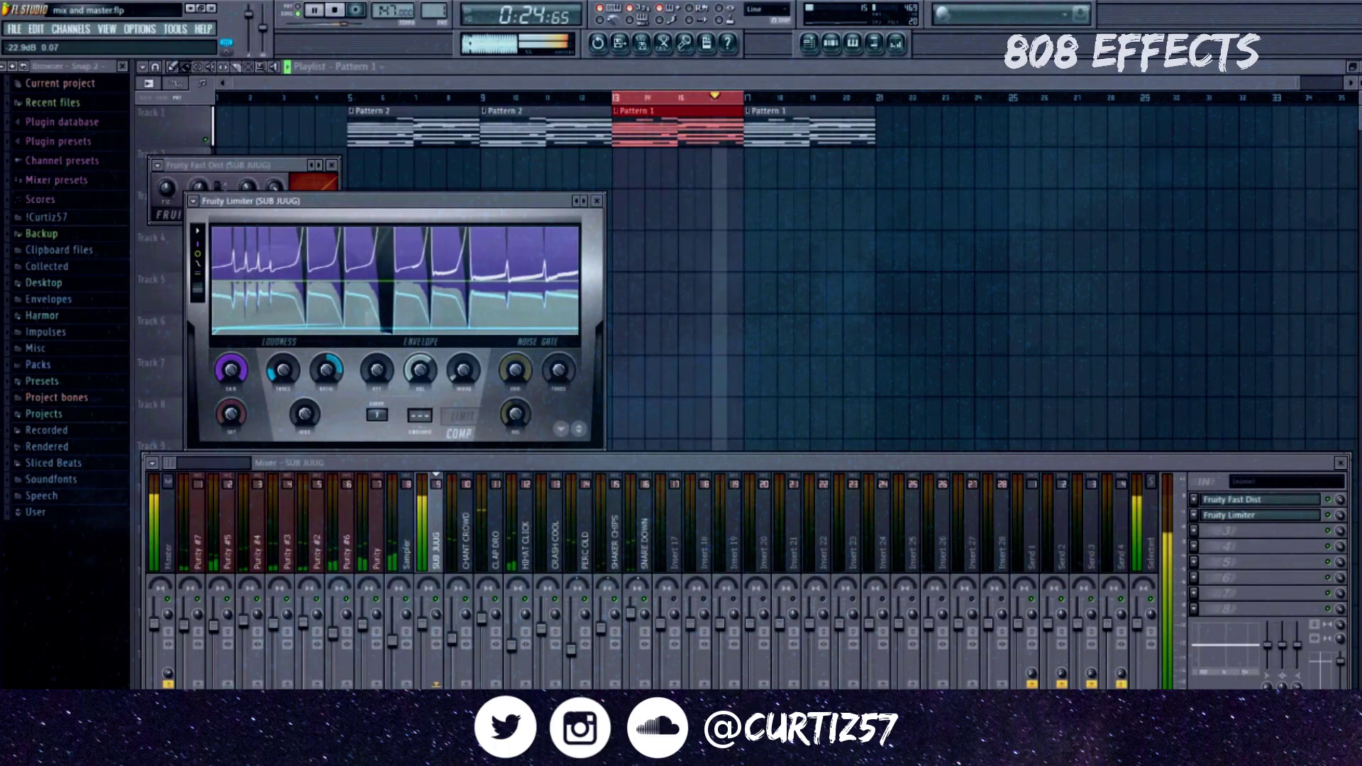
drag(422, 624, 422, 622)
drag(283, 371, 283, 374)
drag(422, 622, 423, 608)
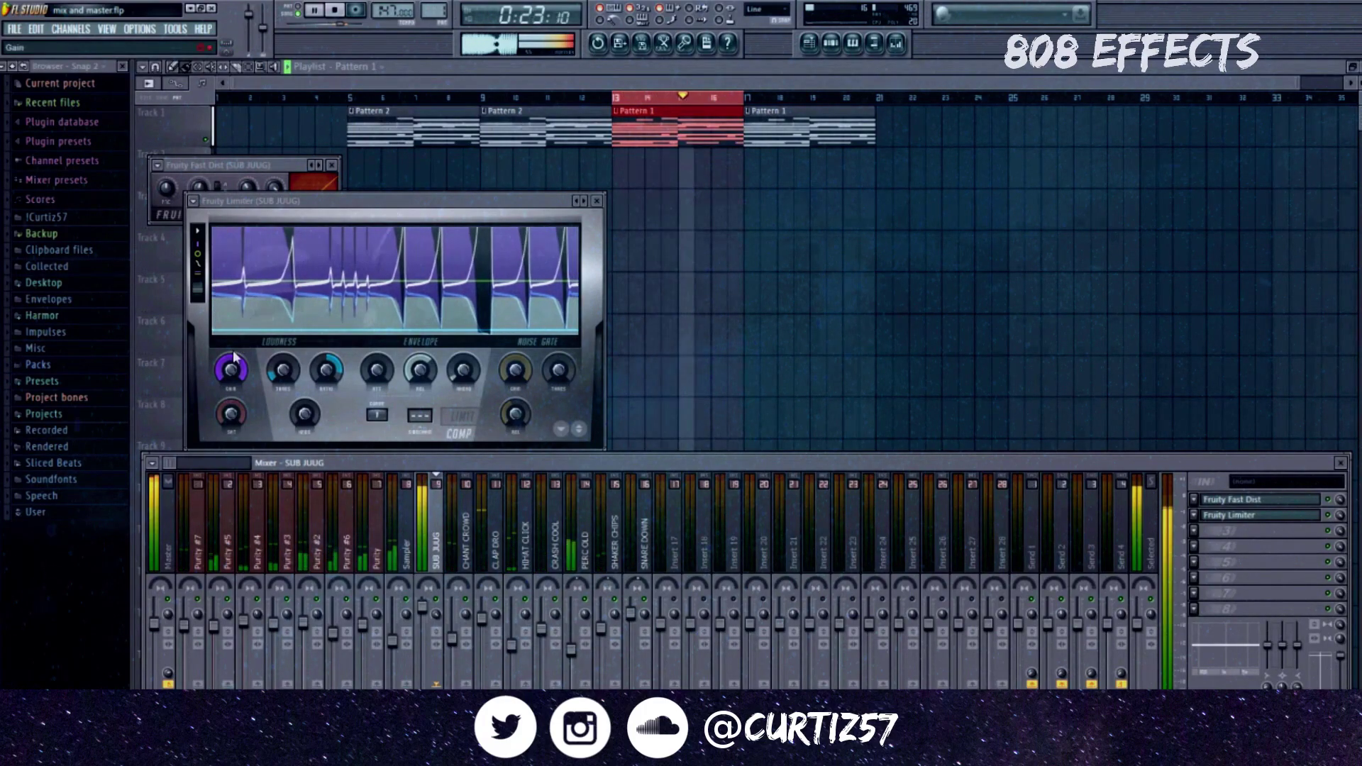
Step: Bring up SUB JUUG's Fruity Fast Dist, lower the track's volume slightly and close both of its effect windows
click(1285, 501)
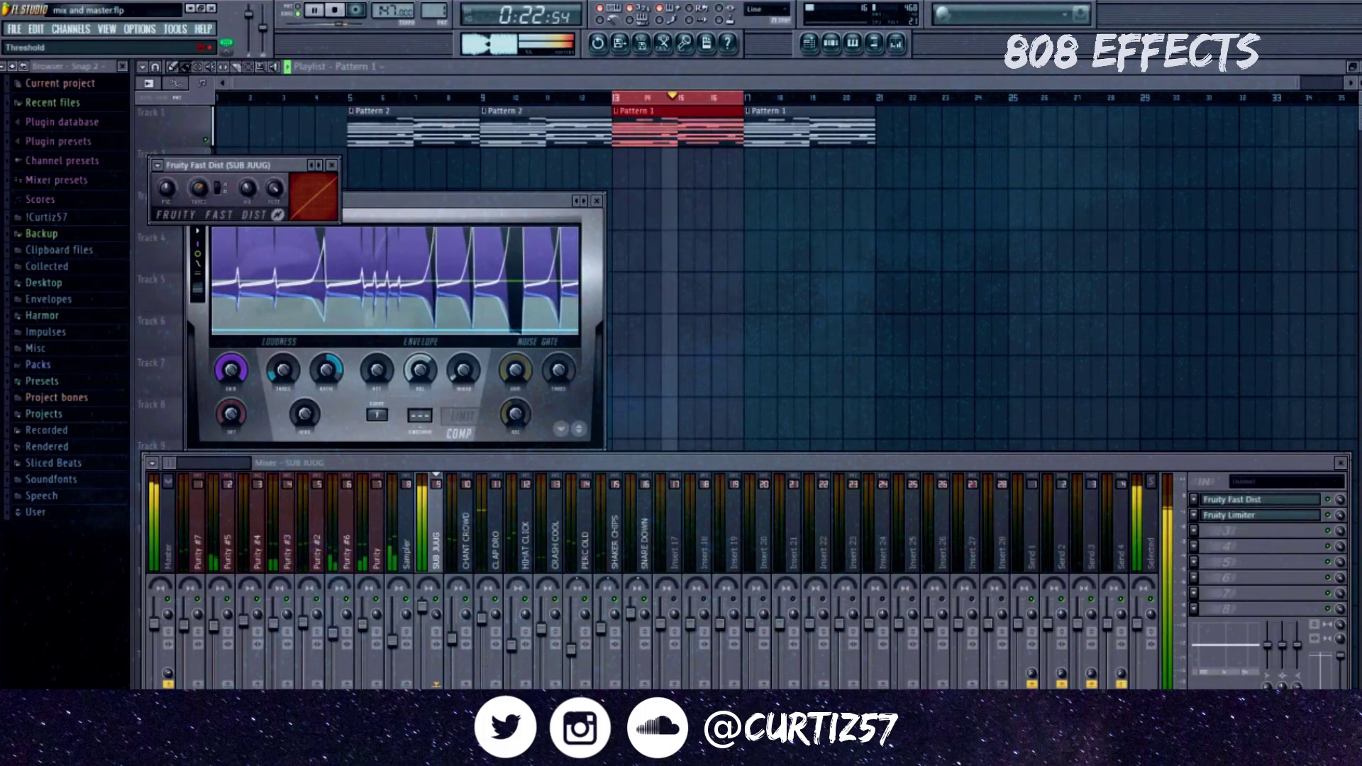
drag(422, 606, 422, 609)
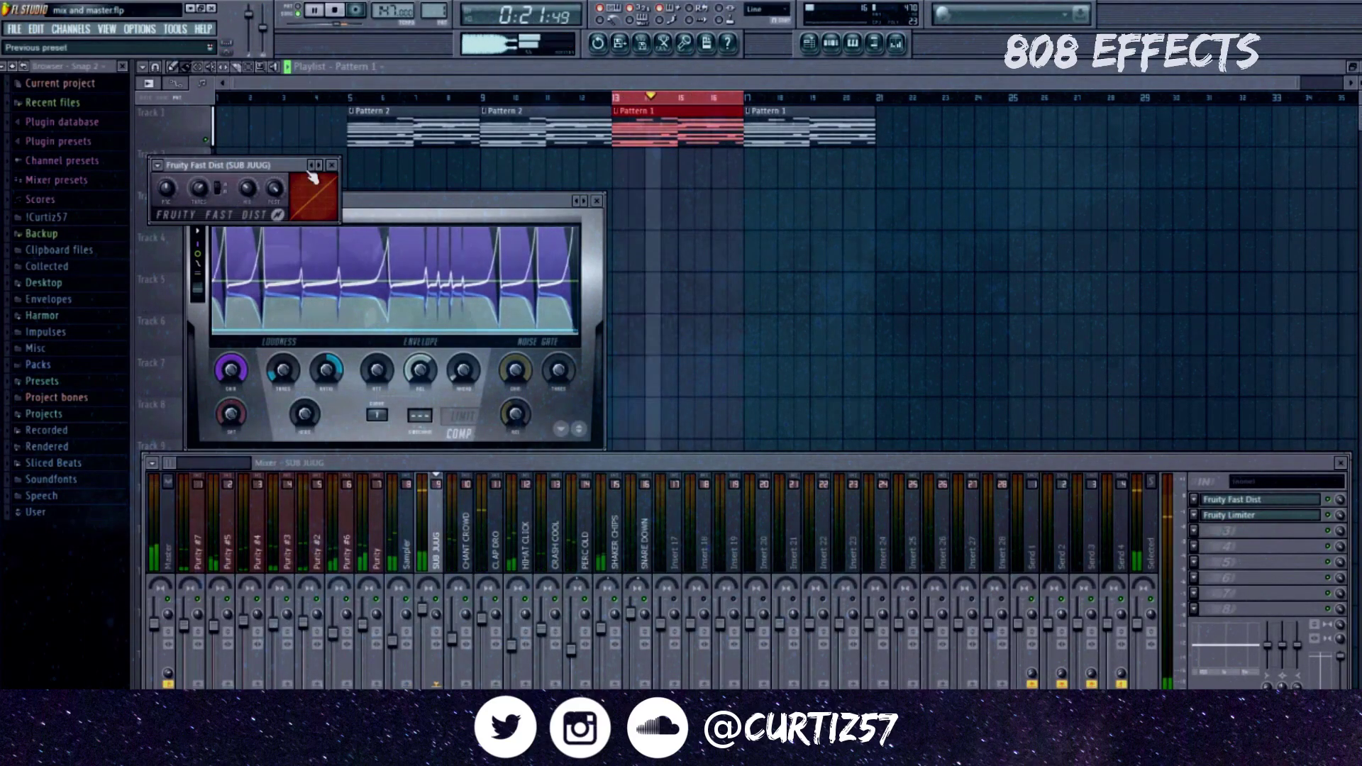
click(331, 165)
click(597, 201)
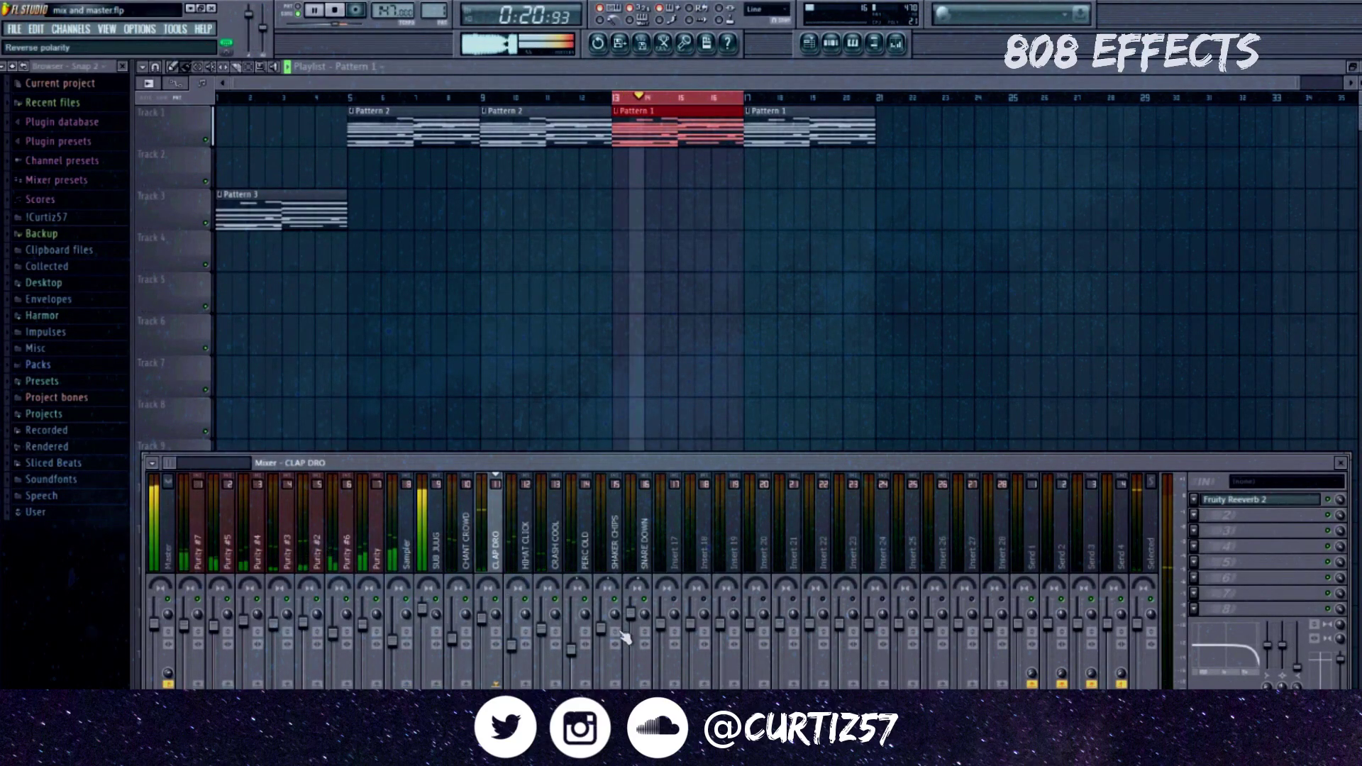
Step: Add Fruity Reeverb 2 to the CRASH COOL track's first effect slot and adjust its reverb settings
click(577, 650)
click(631, 614)
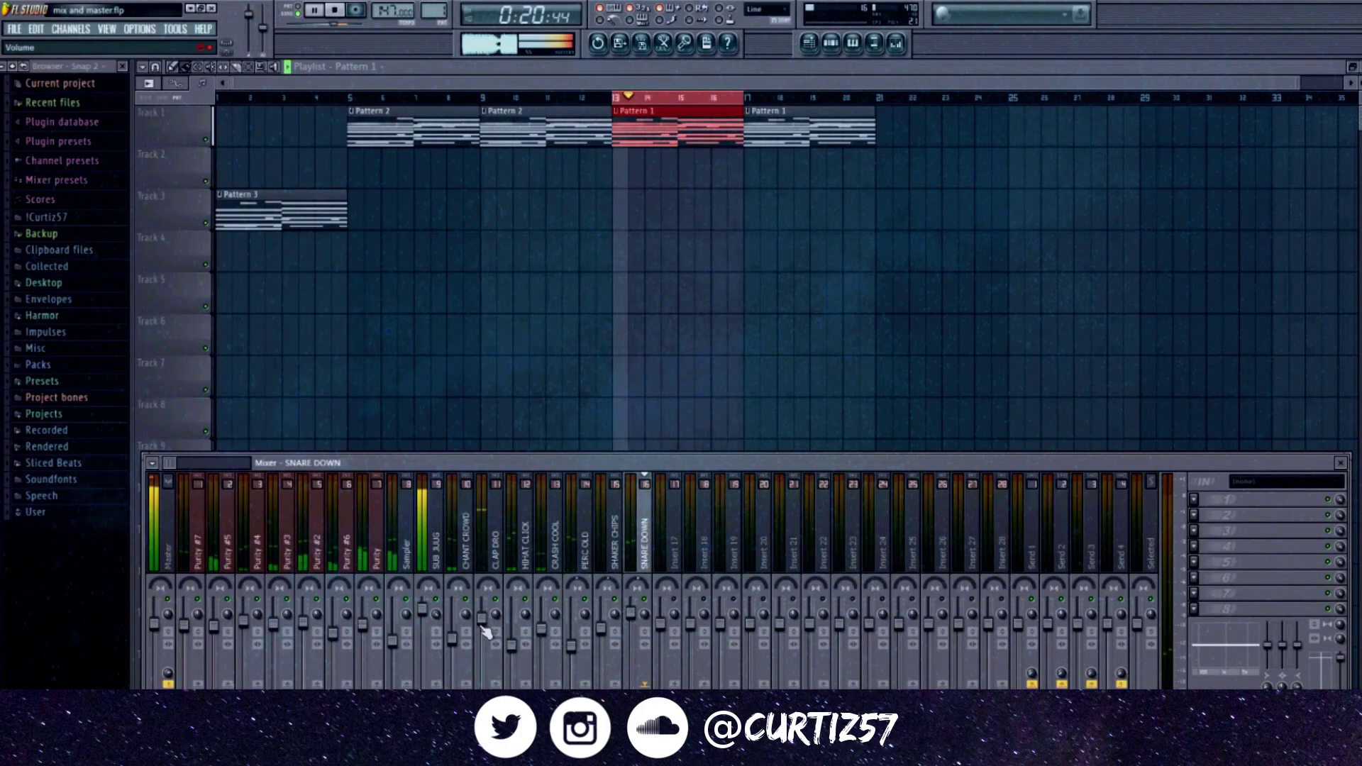
click(542, 630)
key(space)
click(1195, 504)
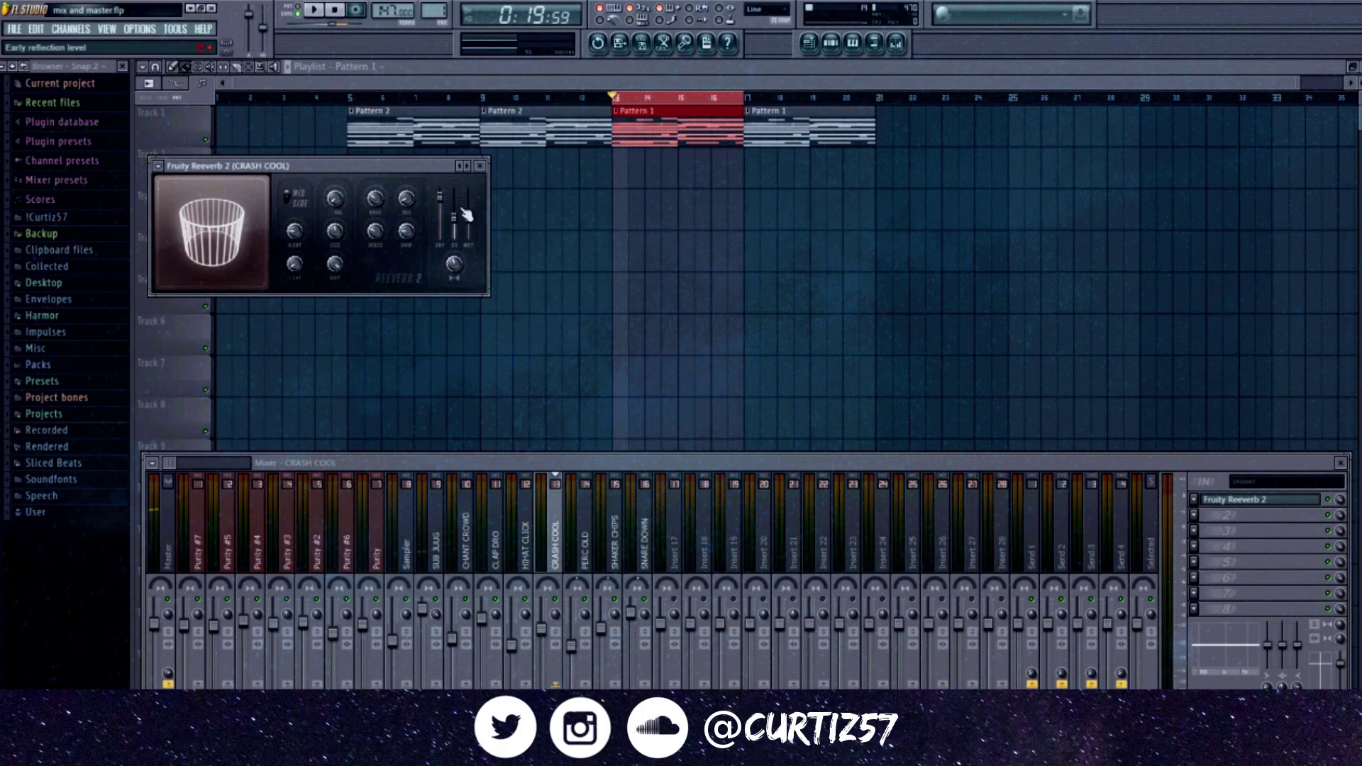
drag(297, 261, 297, 247)
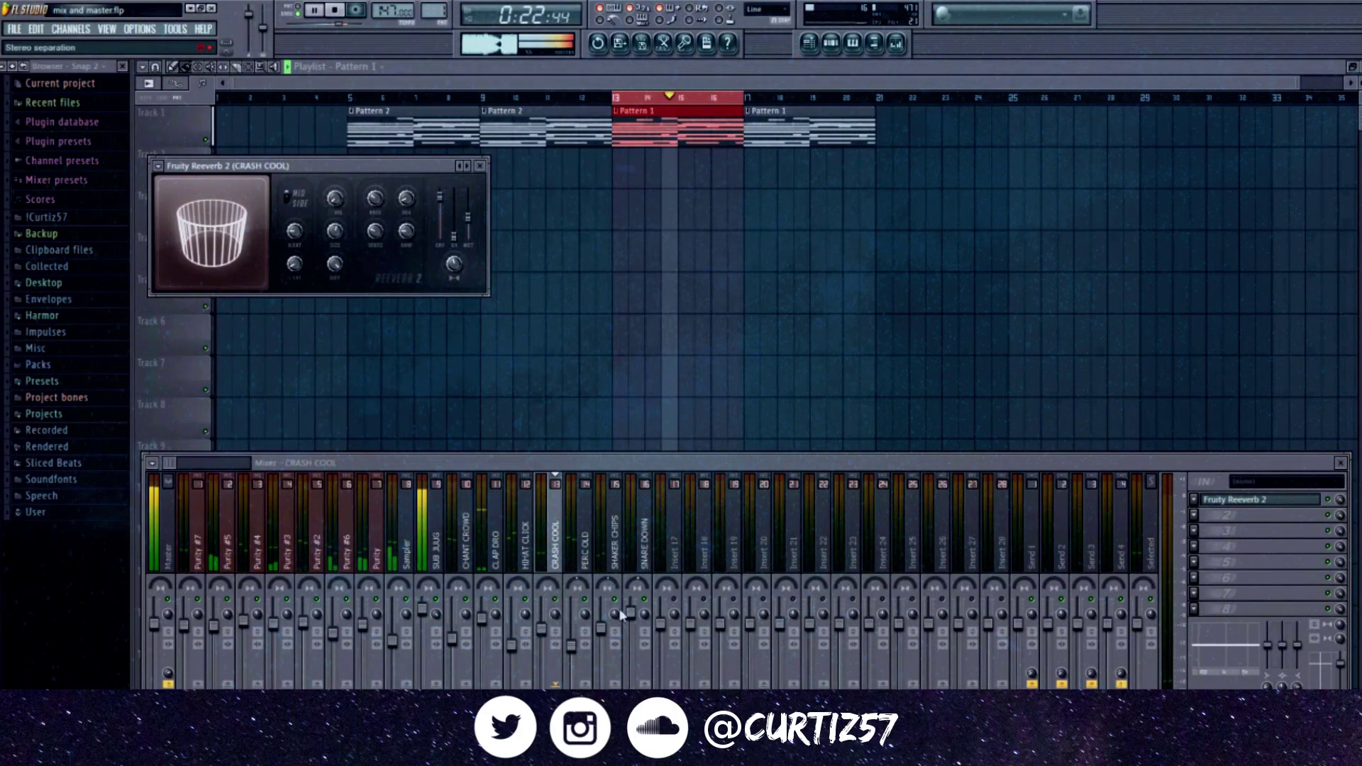
Step: Recheck the drum tracks during playback, raising SNARE DOWN slightly and adjusting CHANT CROWD's panning
click(616, 642)
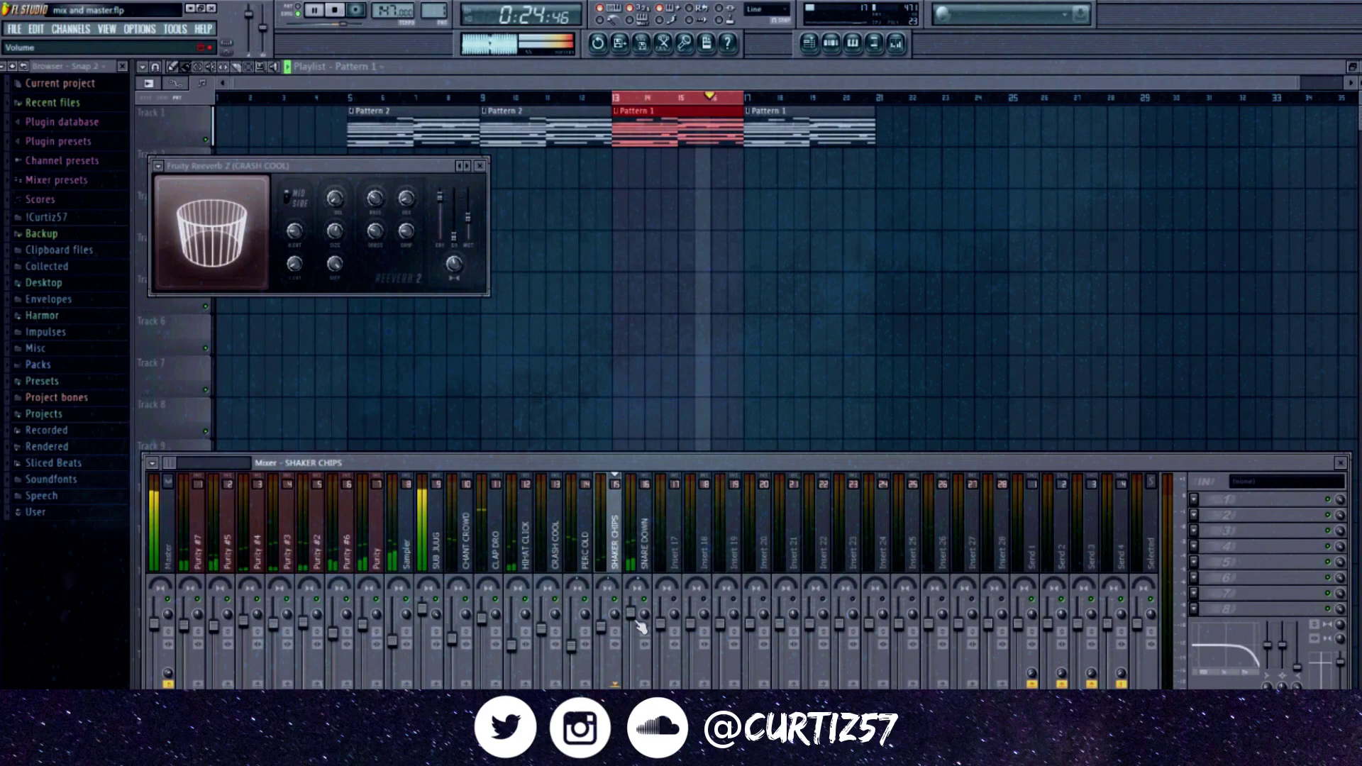
click(639, 624)
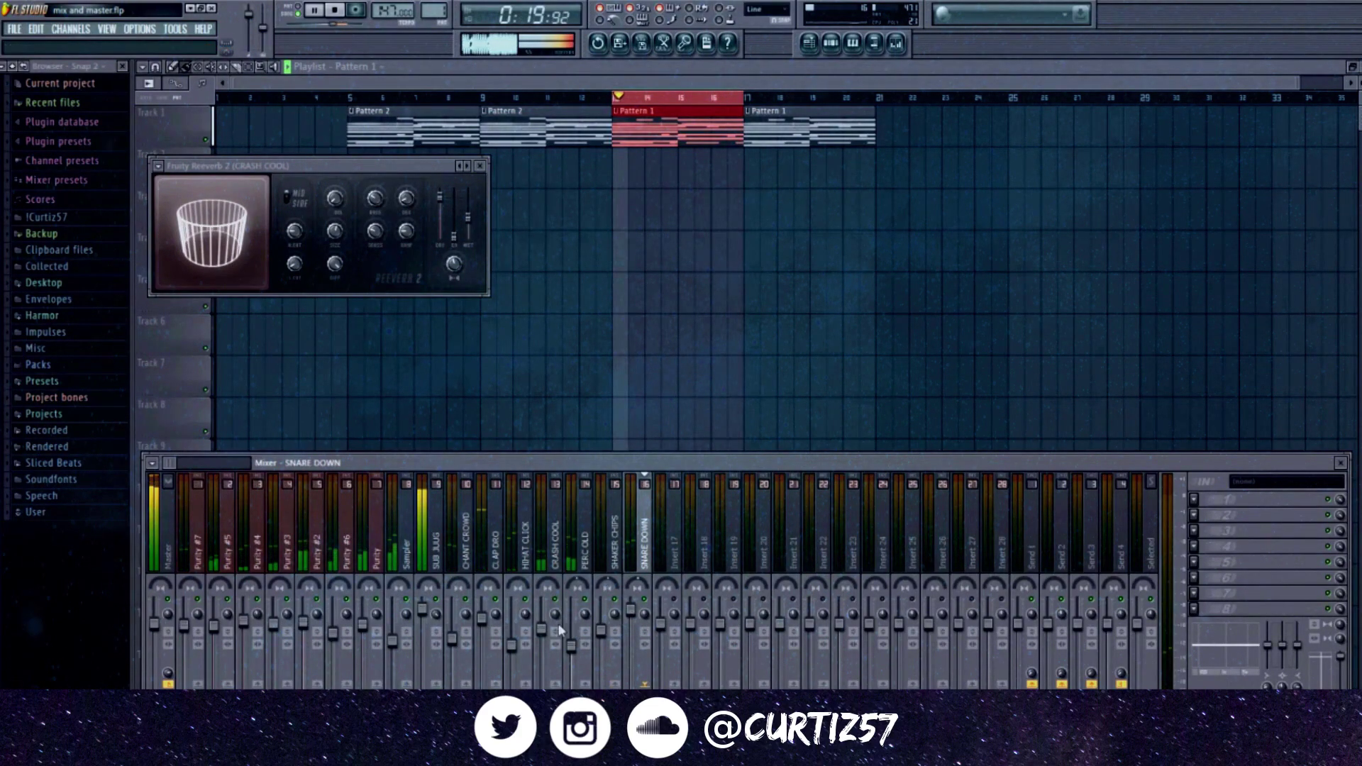
click(523, 650)
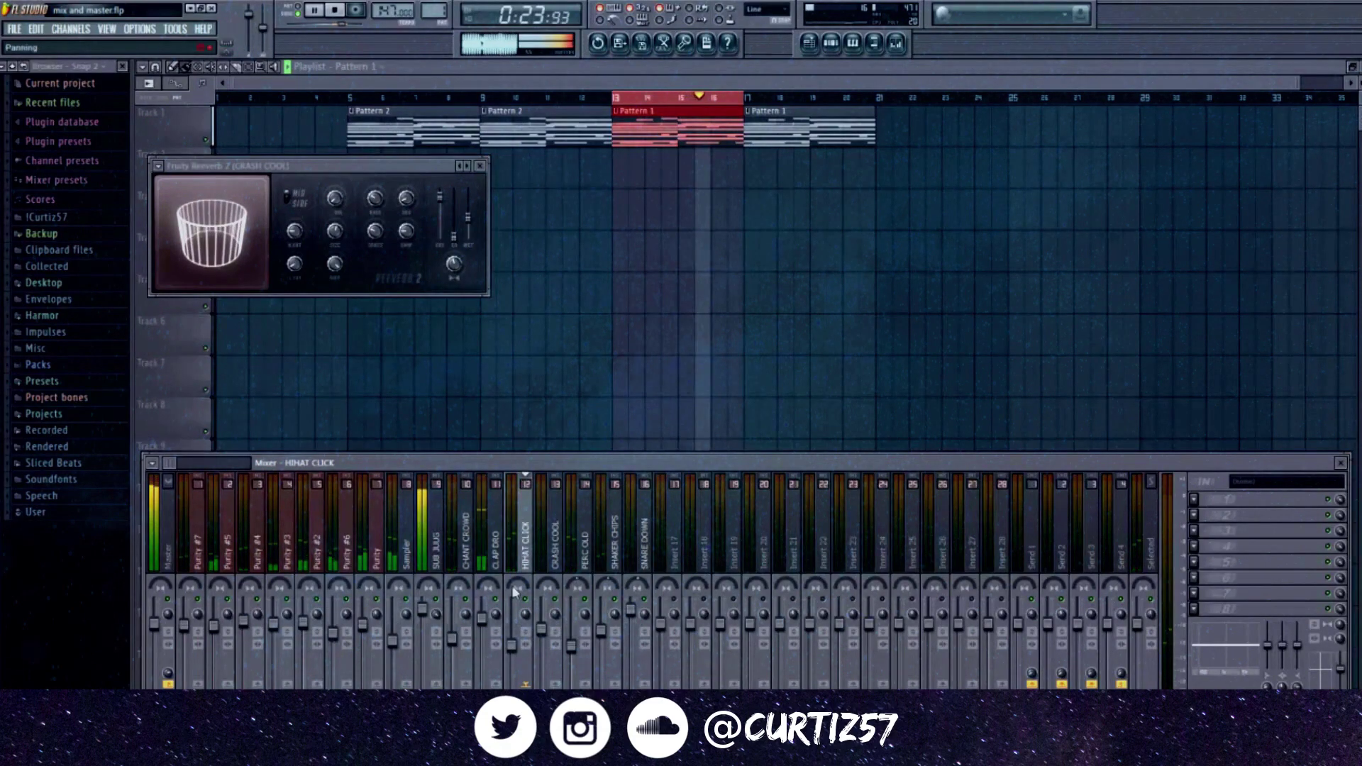
click(458, 578)
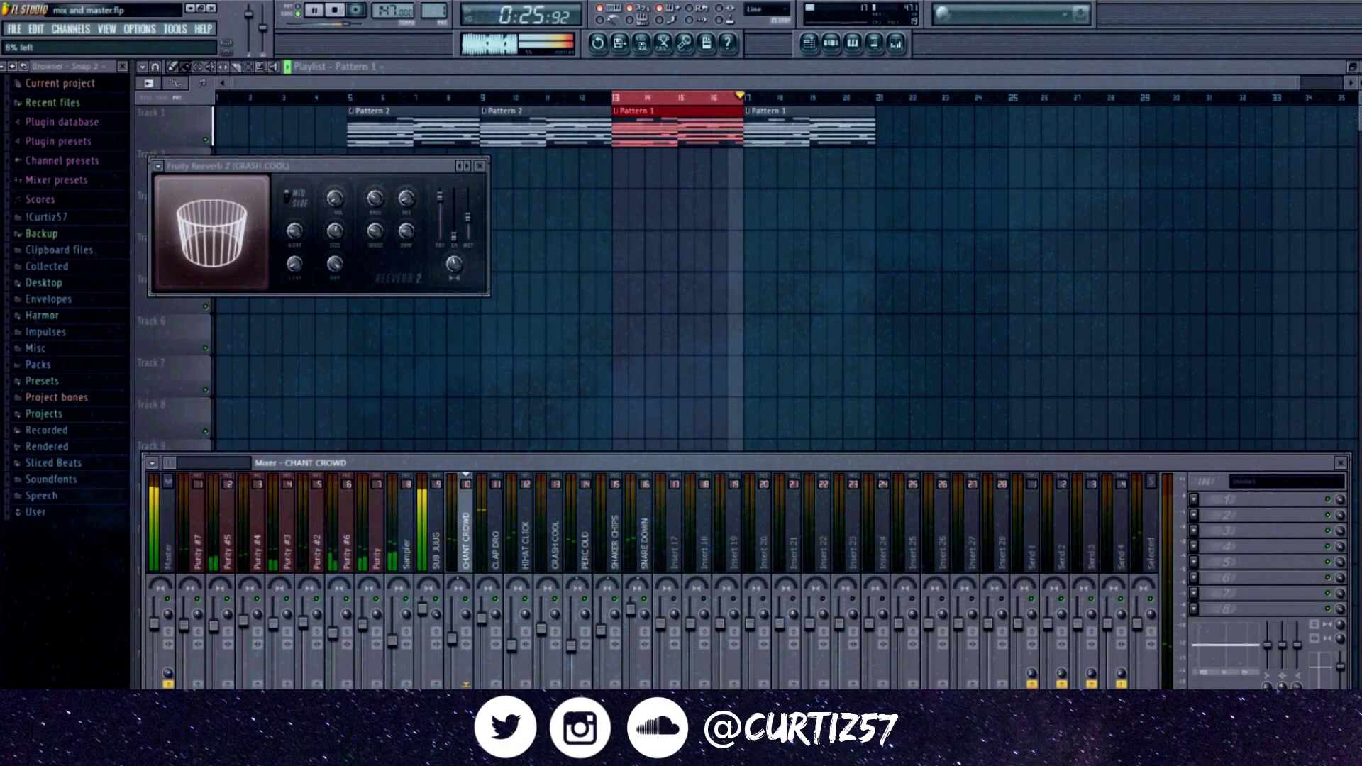
key(space)
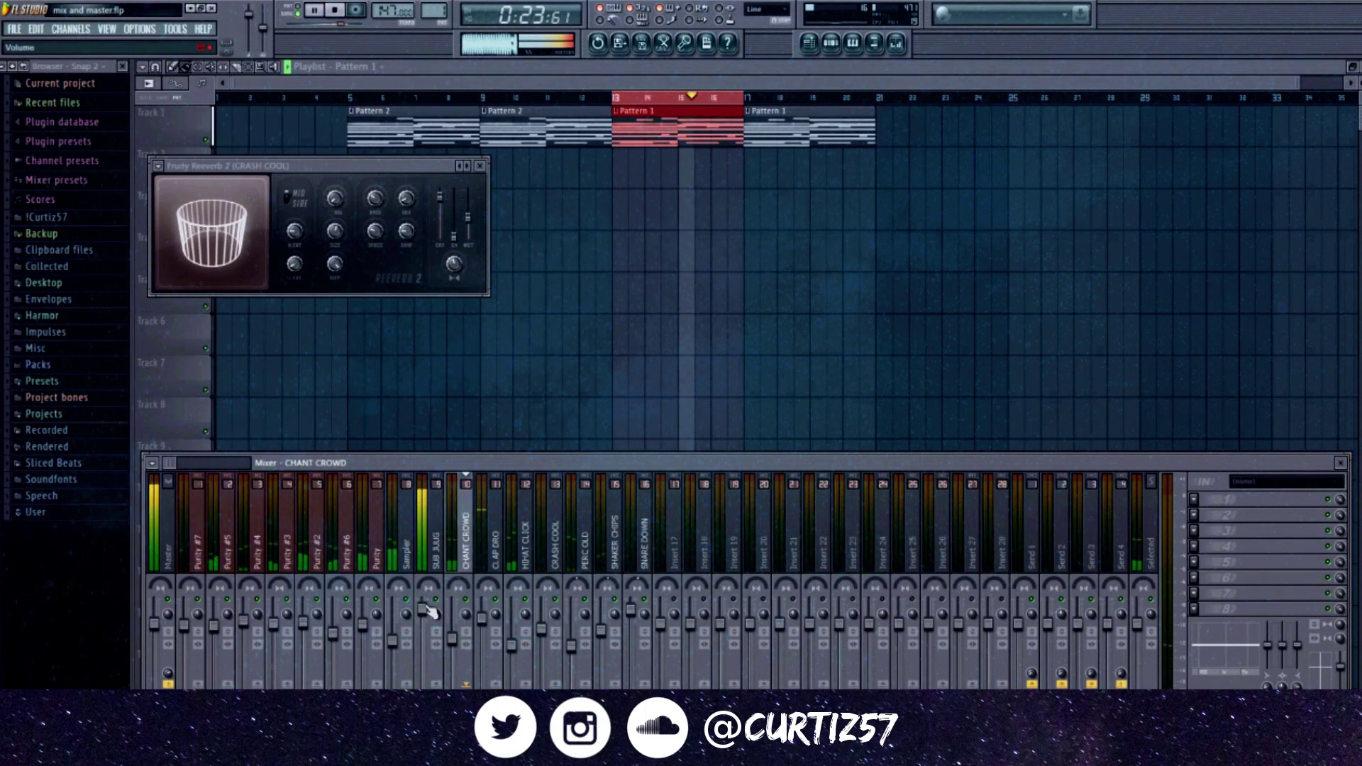
click(437, 519)
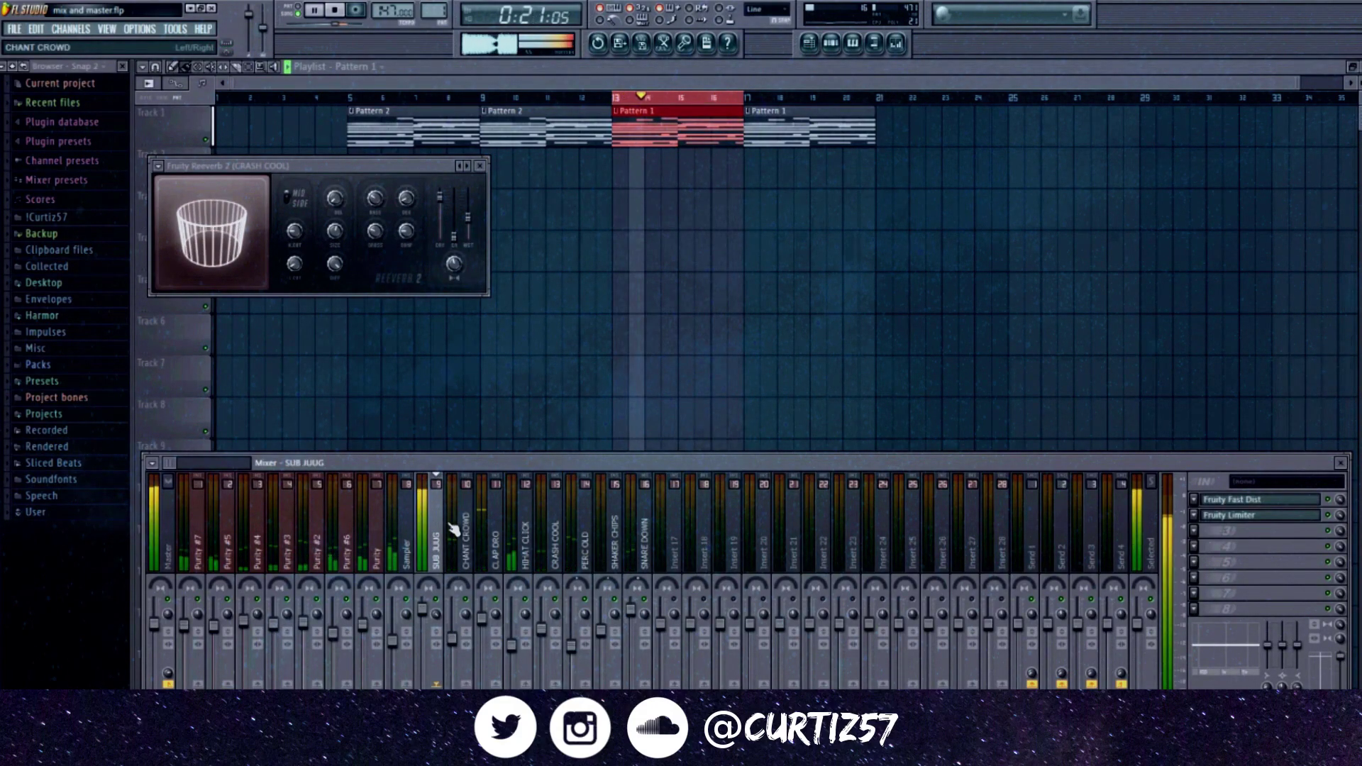
key(space)
Step: Add Fruity Parametric EQ 2 to the Master track with the 20Hz + 18kHz cut preset and fine-tune its low cut
click(161, 505)
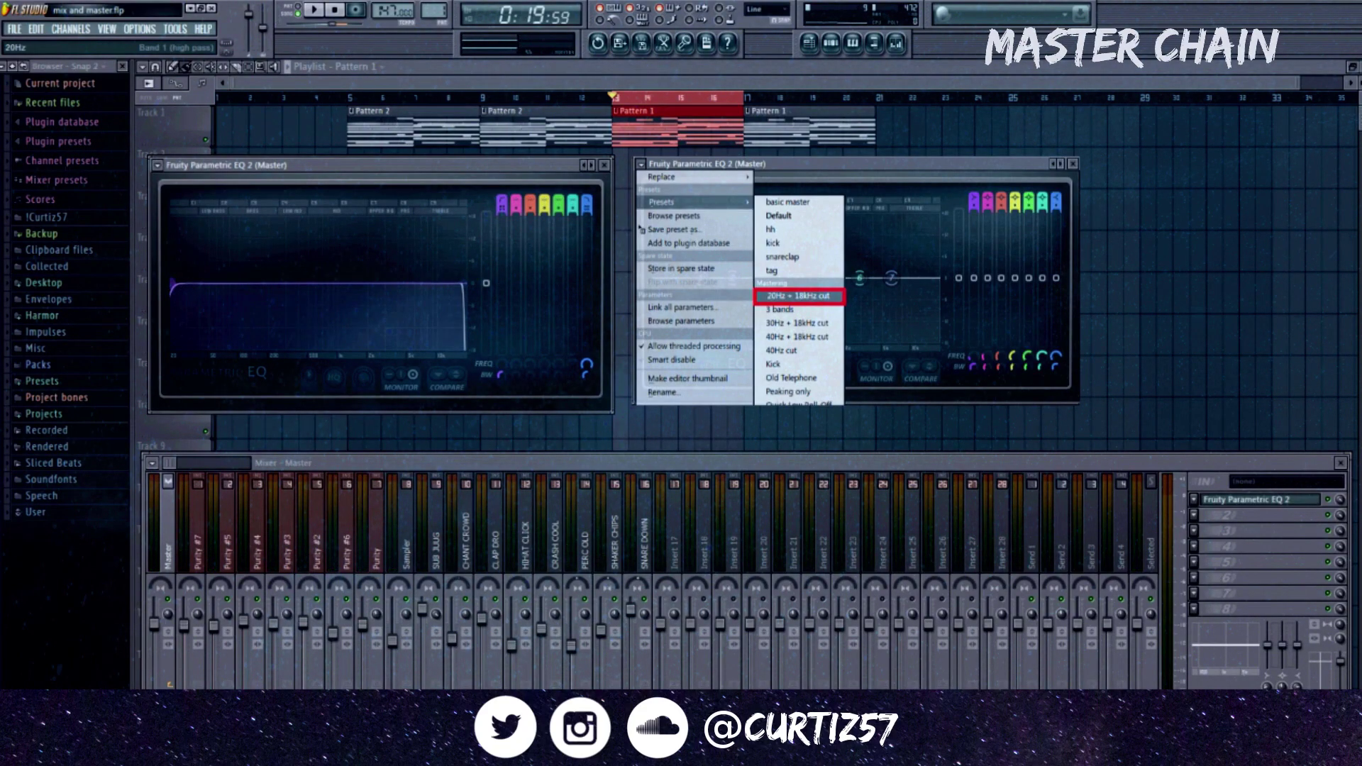
key(space)
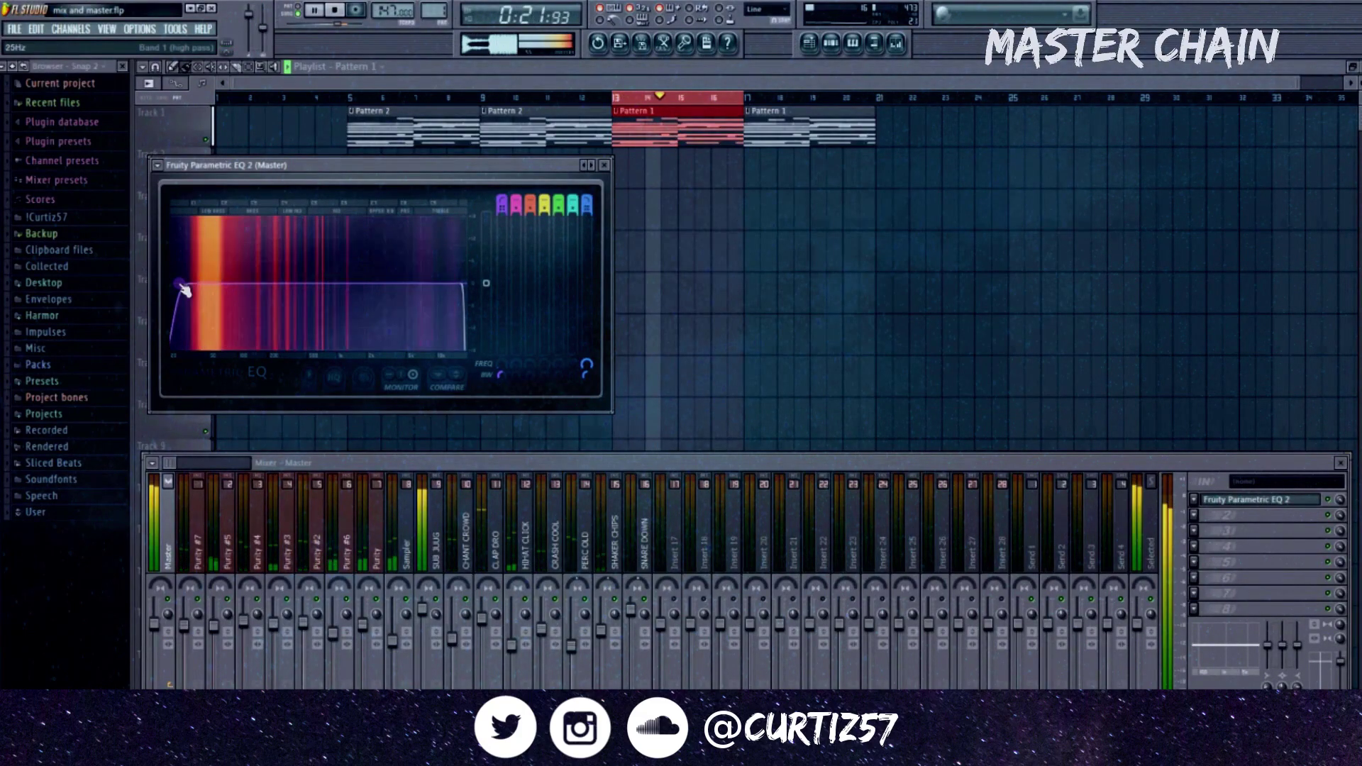
drag(182, 286, 180, 284)
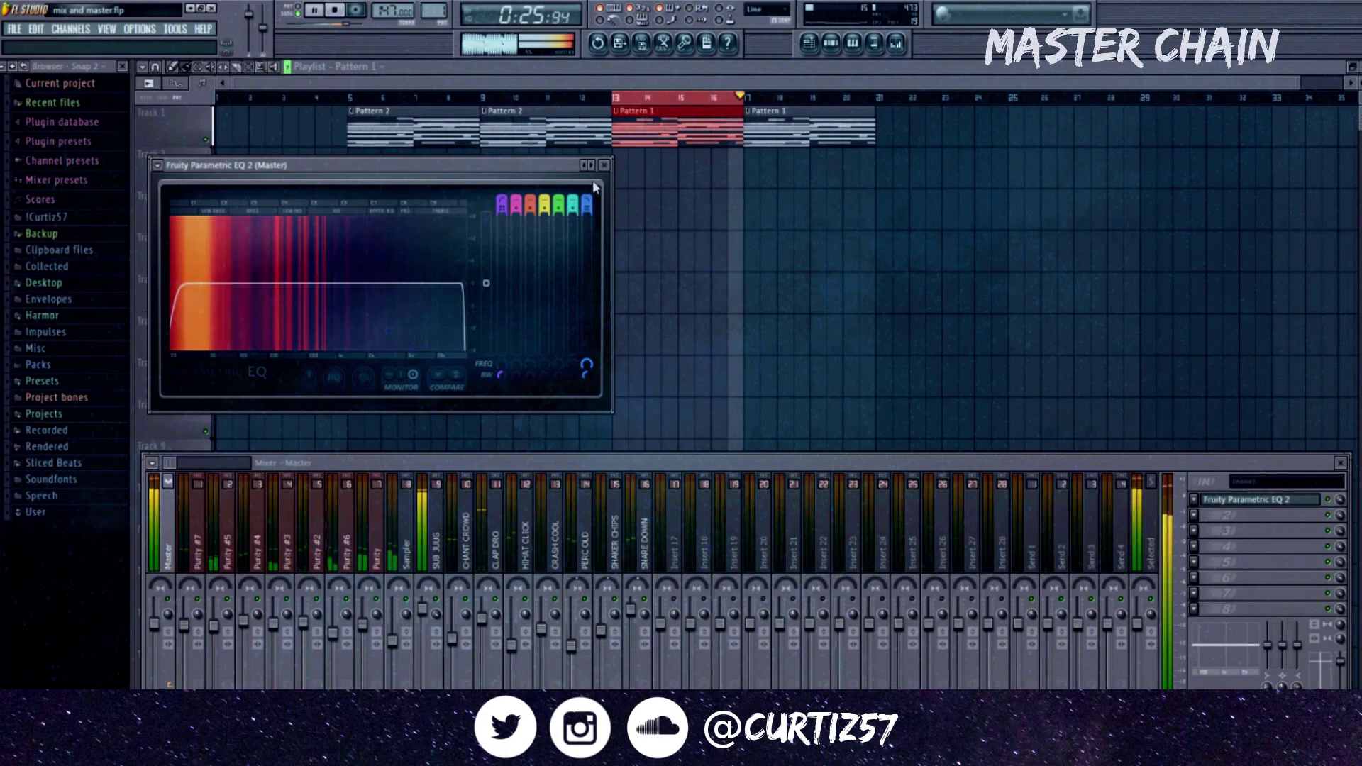
key(space)
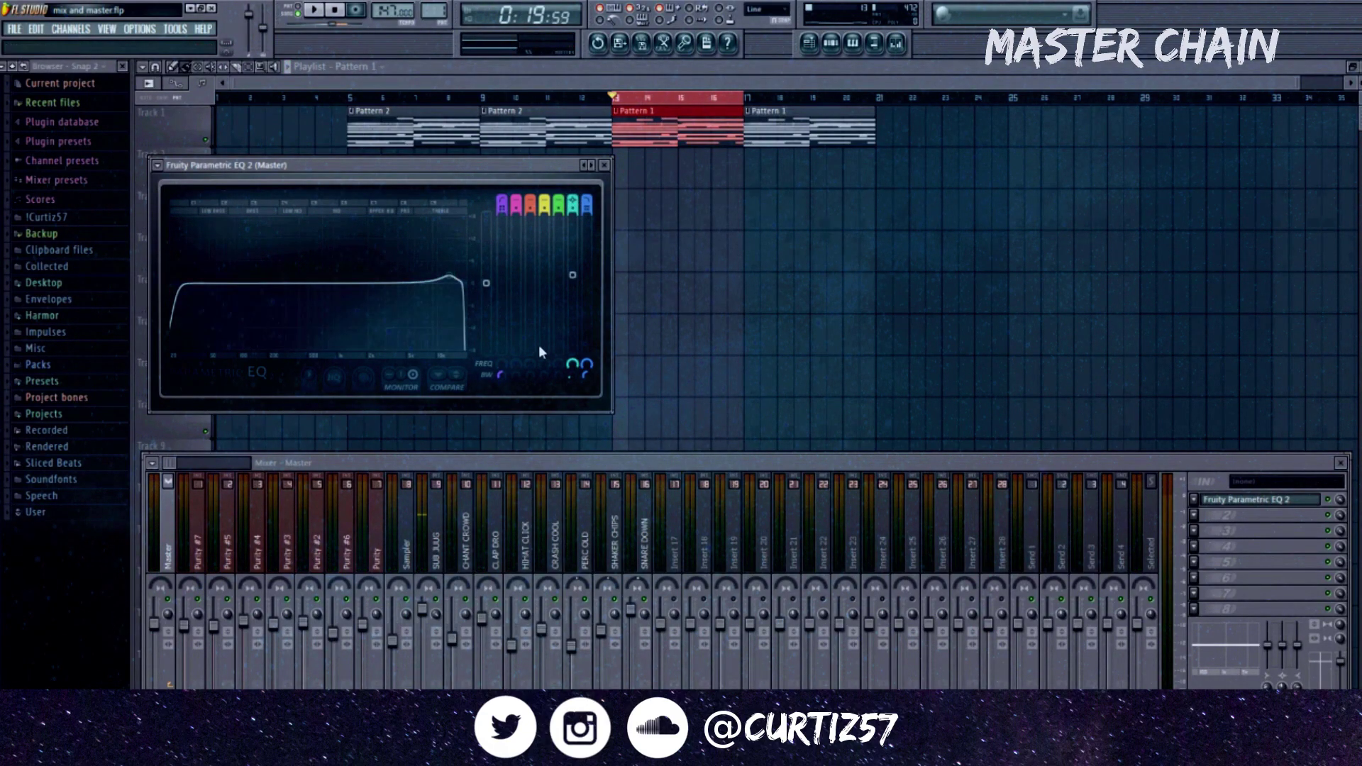
Step: Boost the Master EQ's peaking band 6 to about 3.3 dB near 8.5 kHz and set its width
key(space)
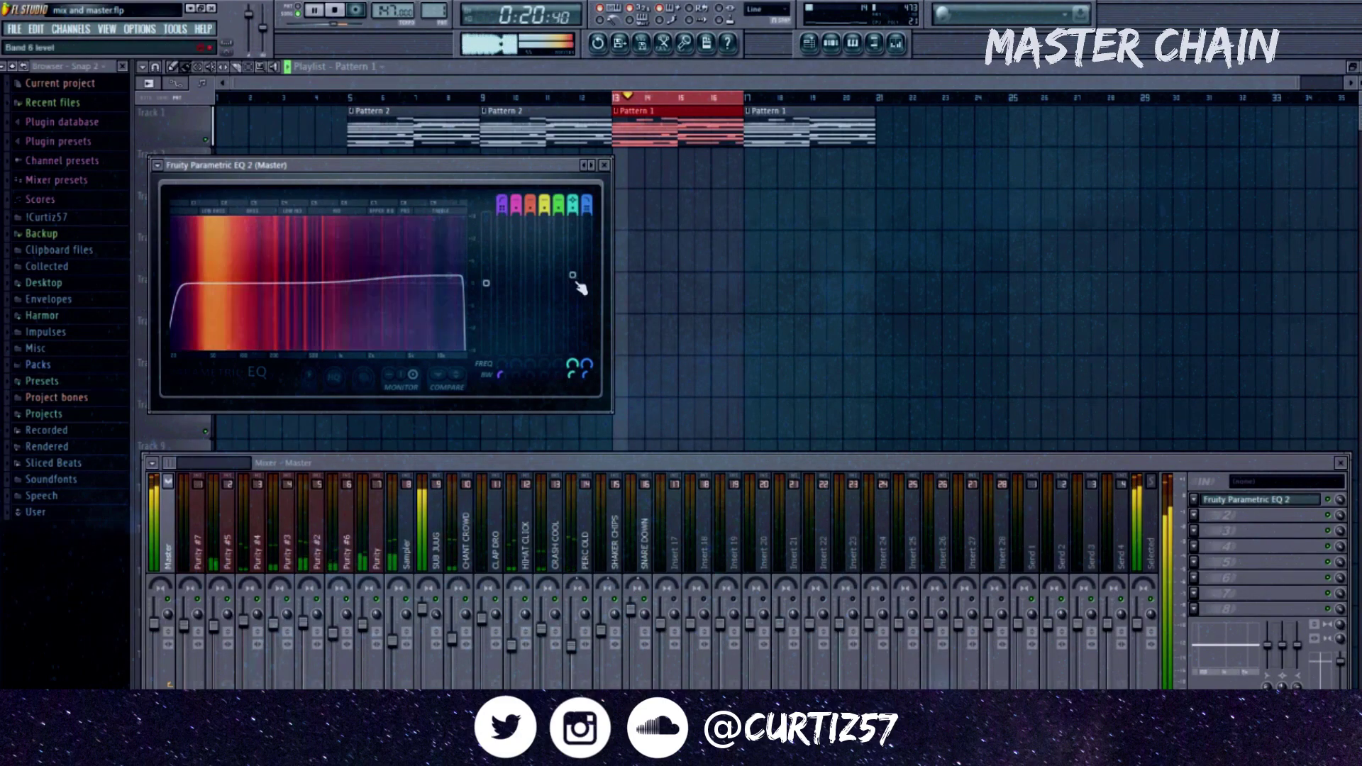
key(space)
scroll(448, 278, down, 5)
key(space)
mouse_move(449, 278)
mouse_down()
mouse_move(380, 274)
mouse_move(435, 271)
mouse_up()
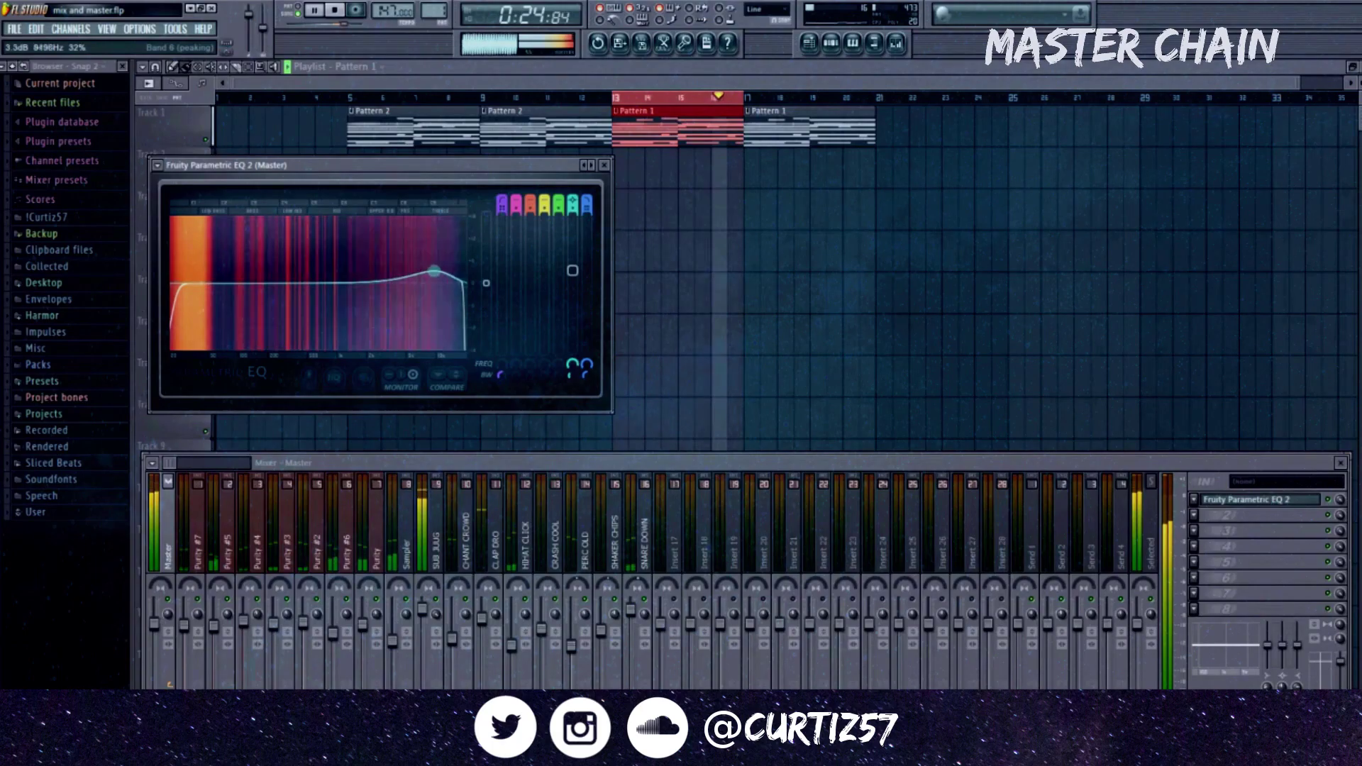
key(space)
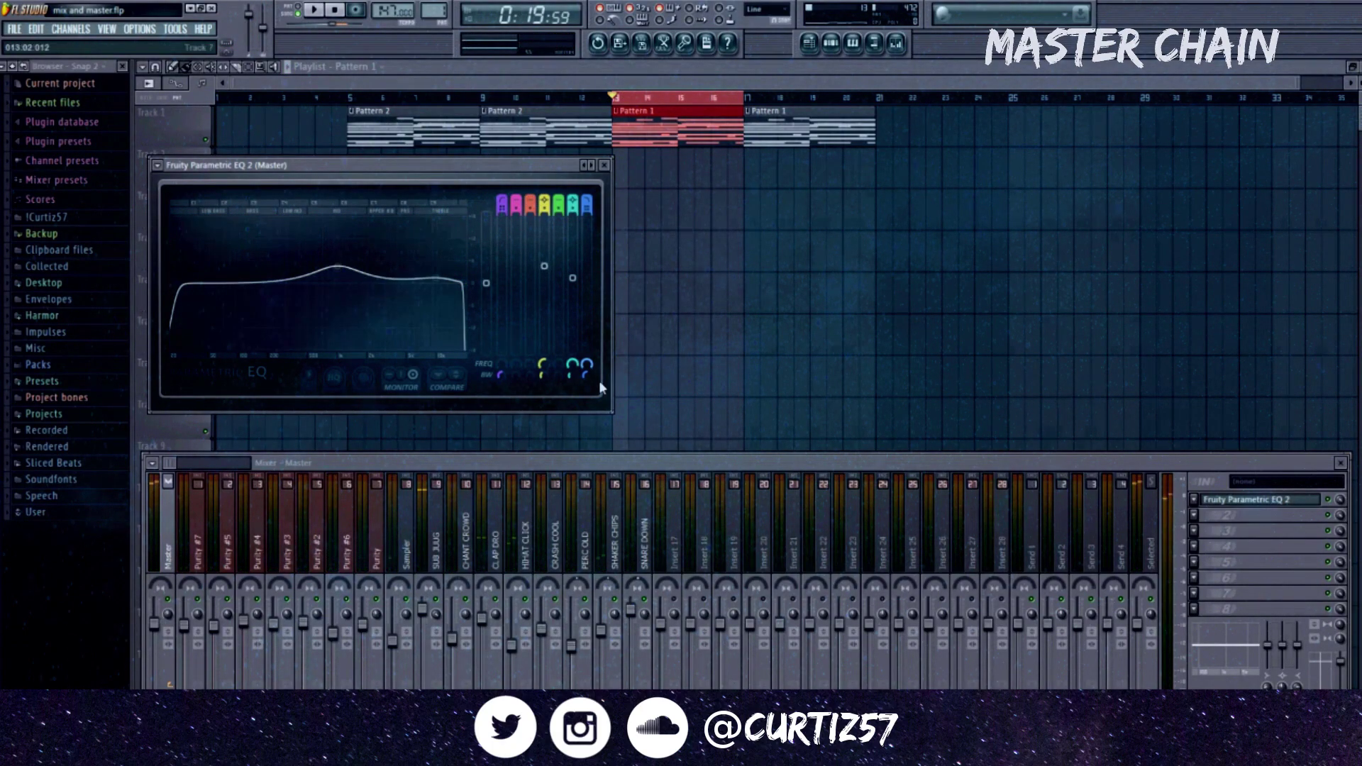
Step: Sweep a strongly boosted band 4 on the Master EQ during playback, adjust its width and settle it at a very slight mid cut
scroll(350, 281, down, 5)
key(space)
drag(341, 269, 337, 217)
key(space)
mouse_move(544, 376)
mouse_down()
mouse_move(544, 362)
mouse_move(542, 390)
mouse_up()
key(space)
drag(337, 217, 324, 283)
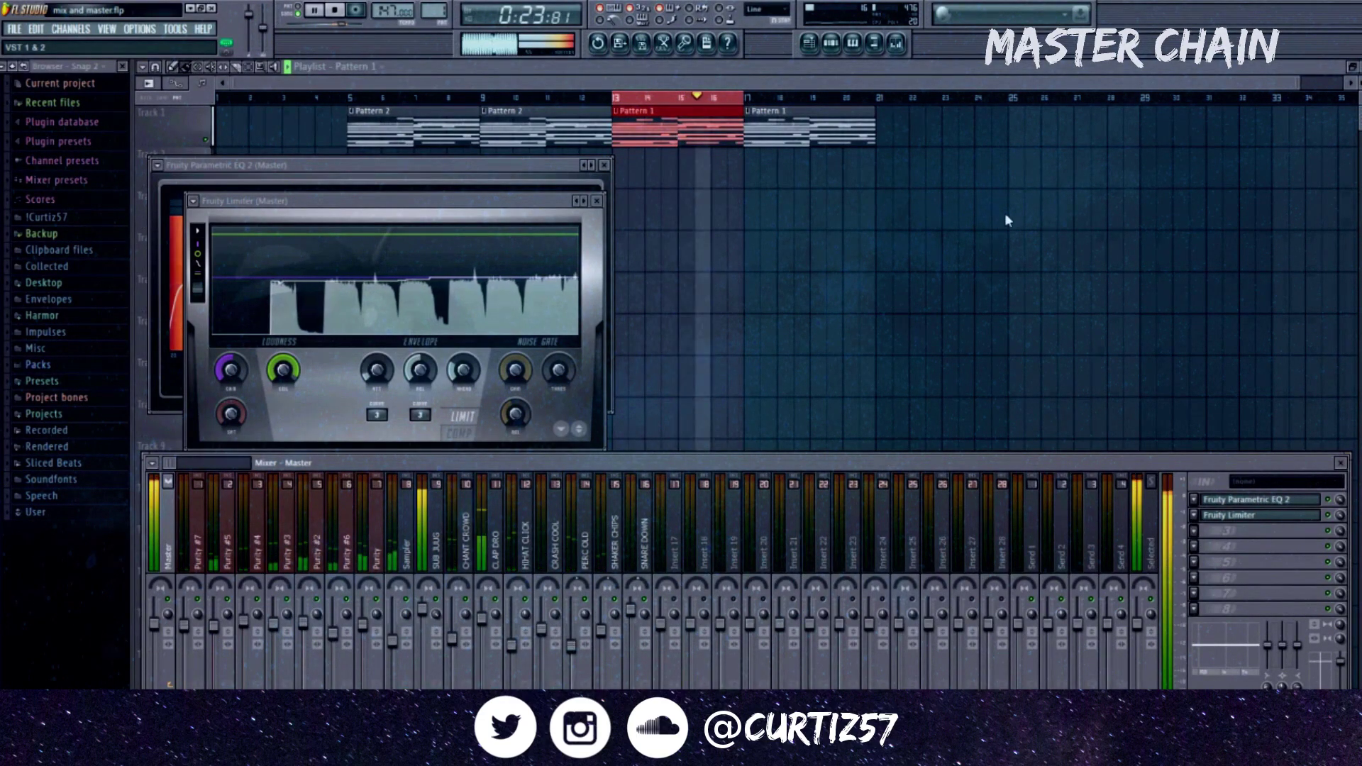
Step: Raise the gain of the Master track's Fruity Limiter and check the CRASH COOL and Sampler tracks against it during playback
click(1038, 113)
drag(231, 370, 230, 363)
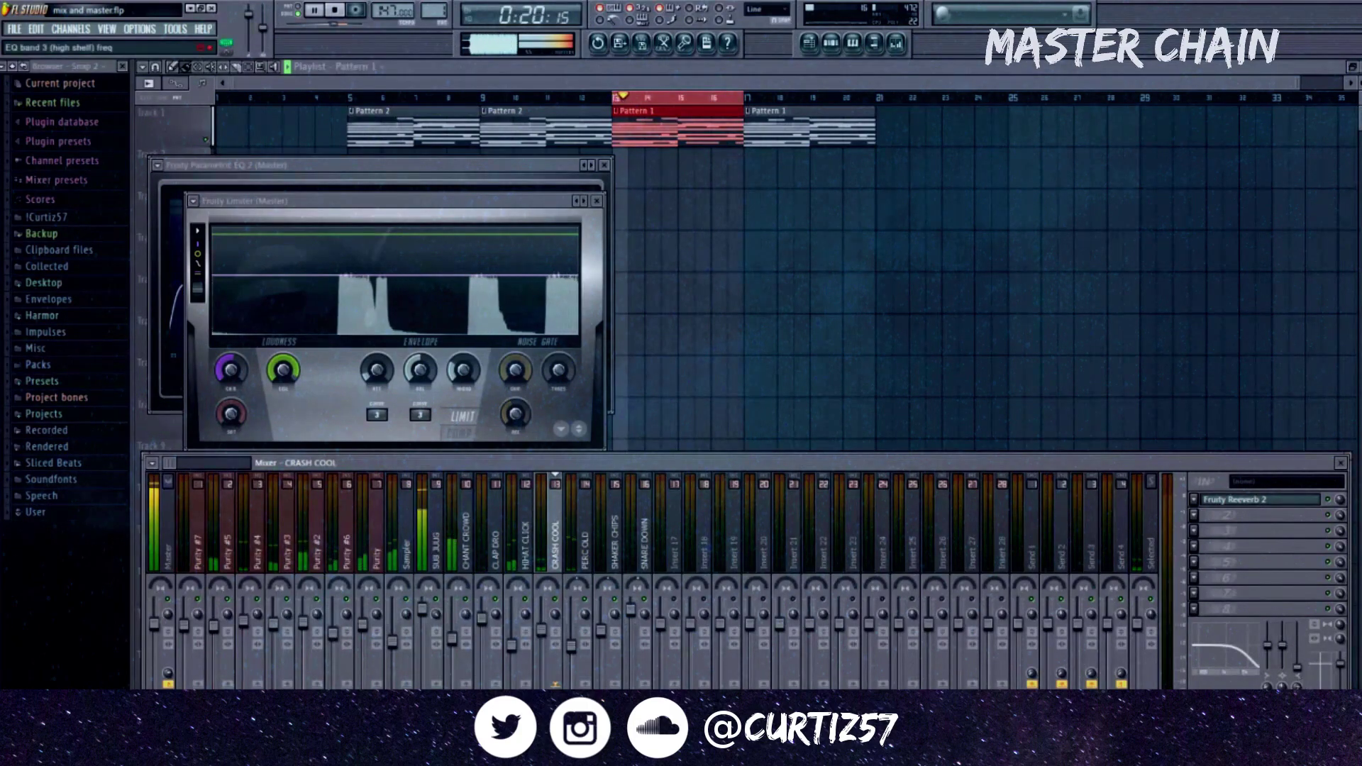
key(space)
key(space)
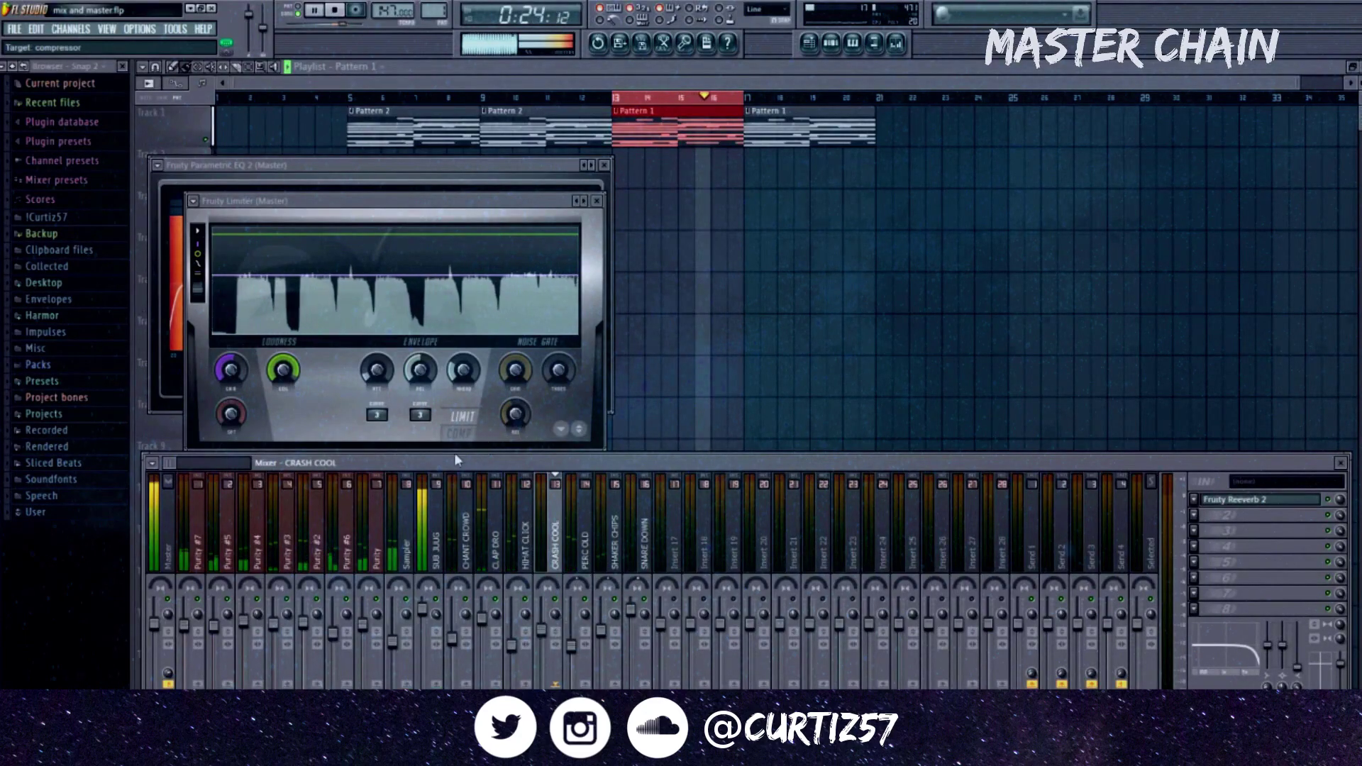
click(394, 640)
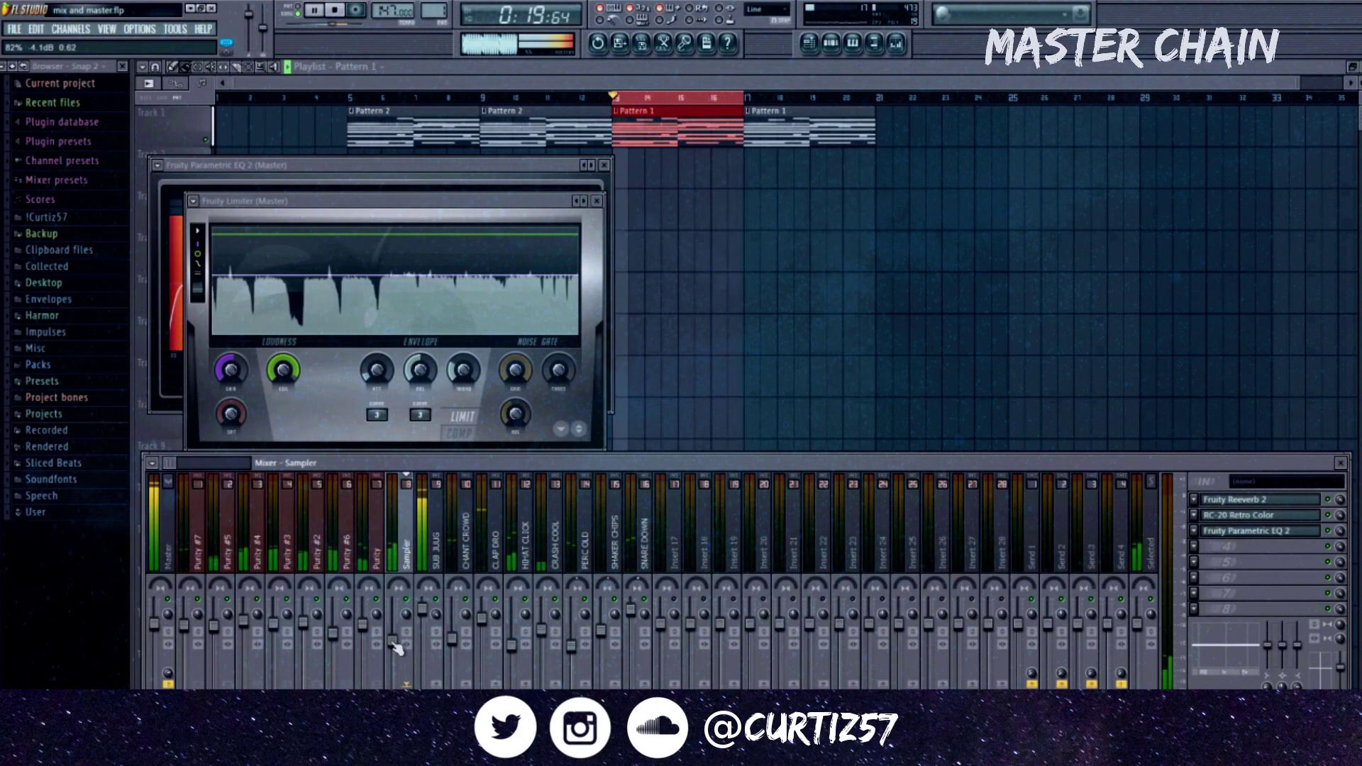
Step: Trim the Master limiter's gain slightly, add Fruity Soft Clipper in the third slot and close the Master effect windows
mouse_move(231, 370)
mouse_down()
mouse_move(231, 359)
mouse_move(230, 371)
mouse_up()
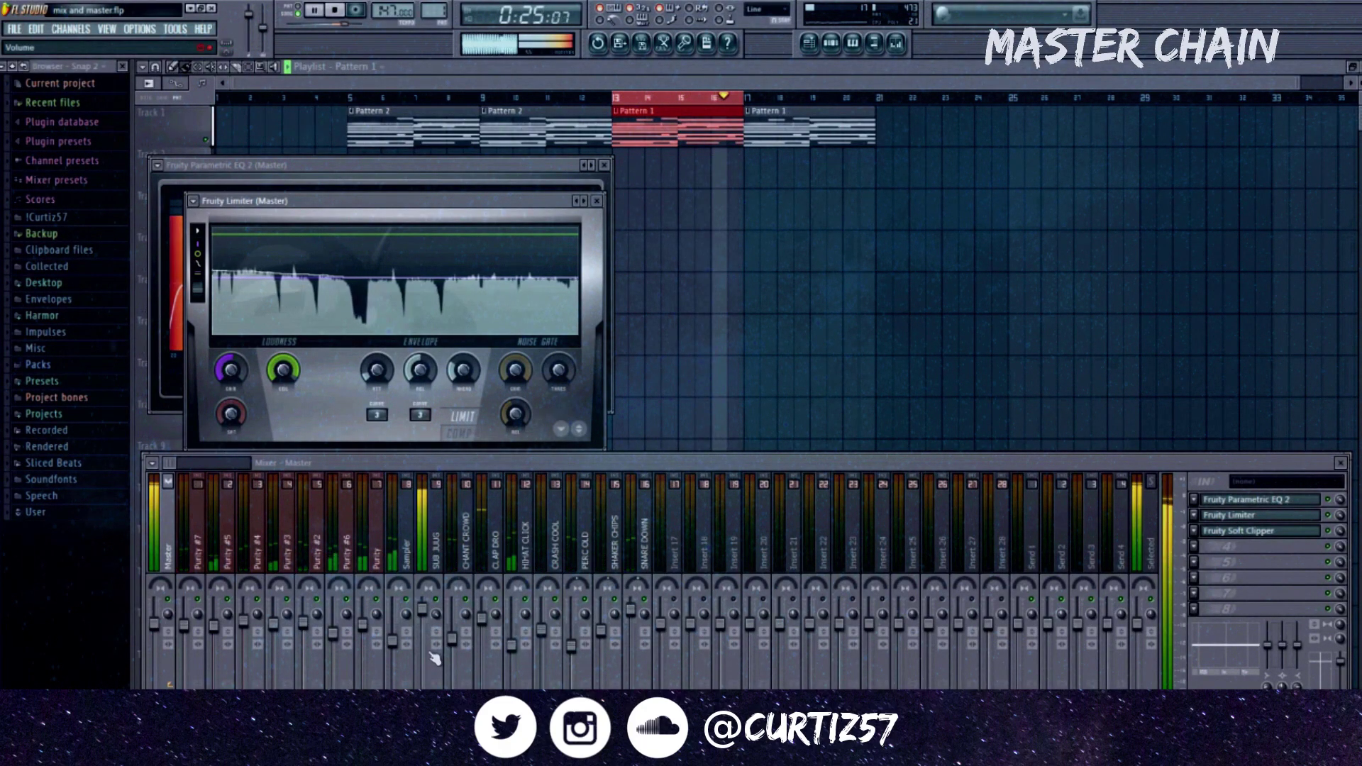
click(600, 204)
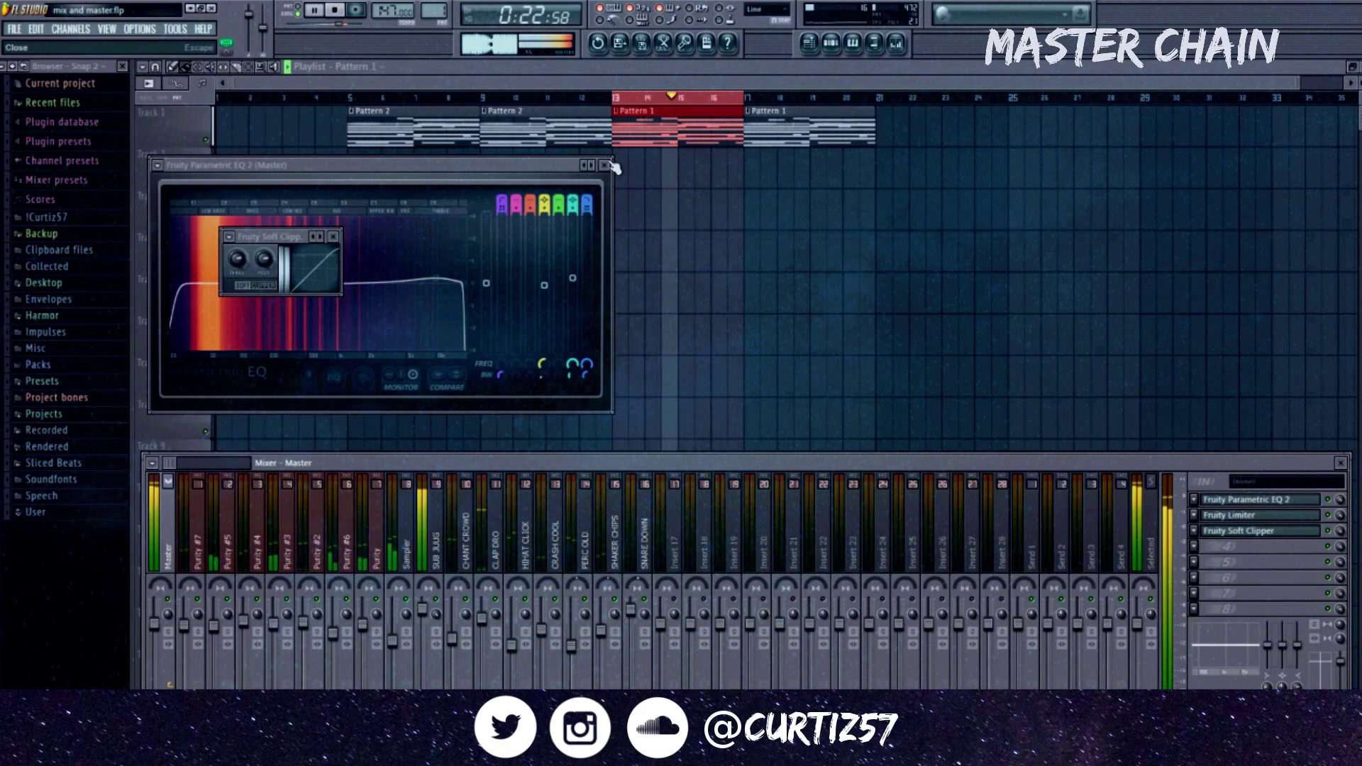
click(605, 165)
Step: Add Fruity Peak Controller to SUB JUUG's third slot and move band 2 of the Sampler's Parametric EQ 2 to the far low end
click(436, 505)
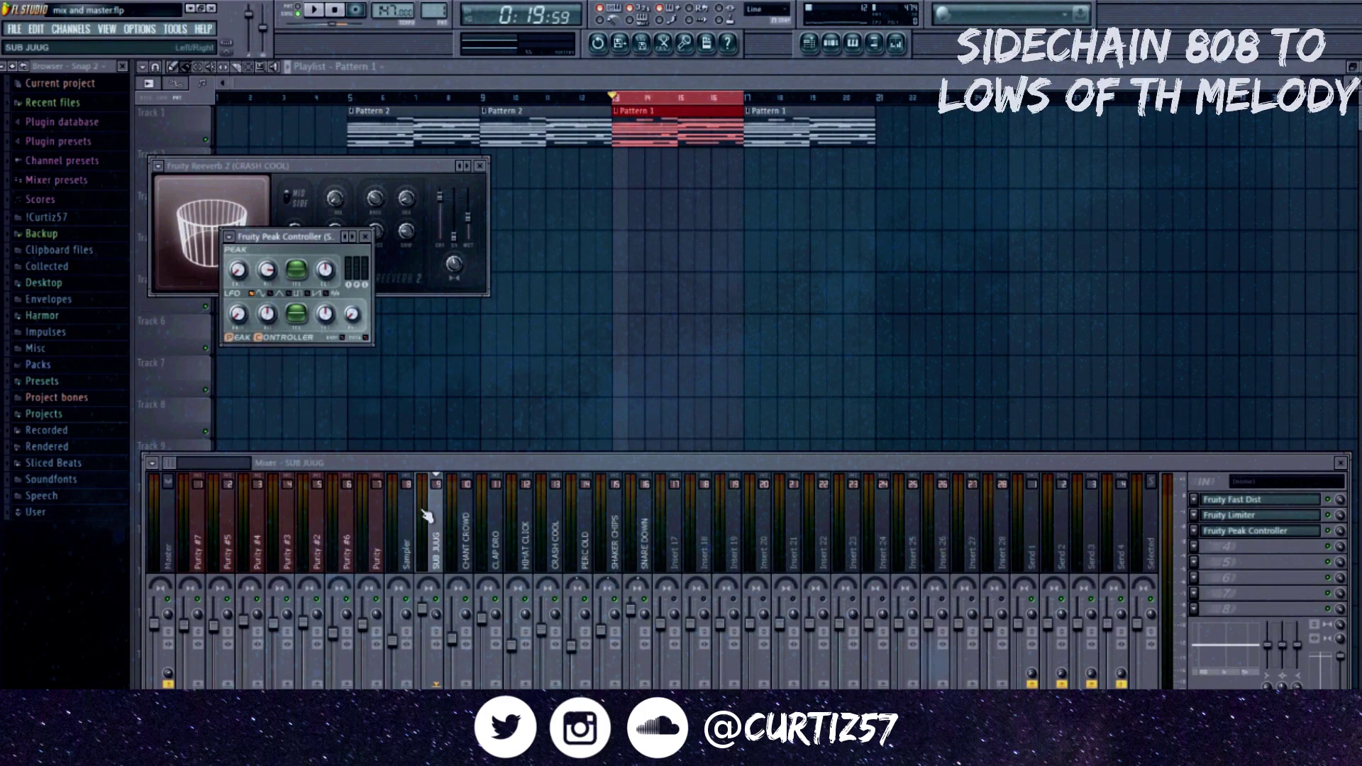
click(407, 525)
click(1264, 532)
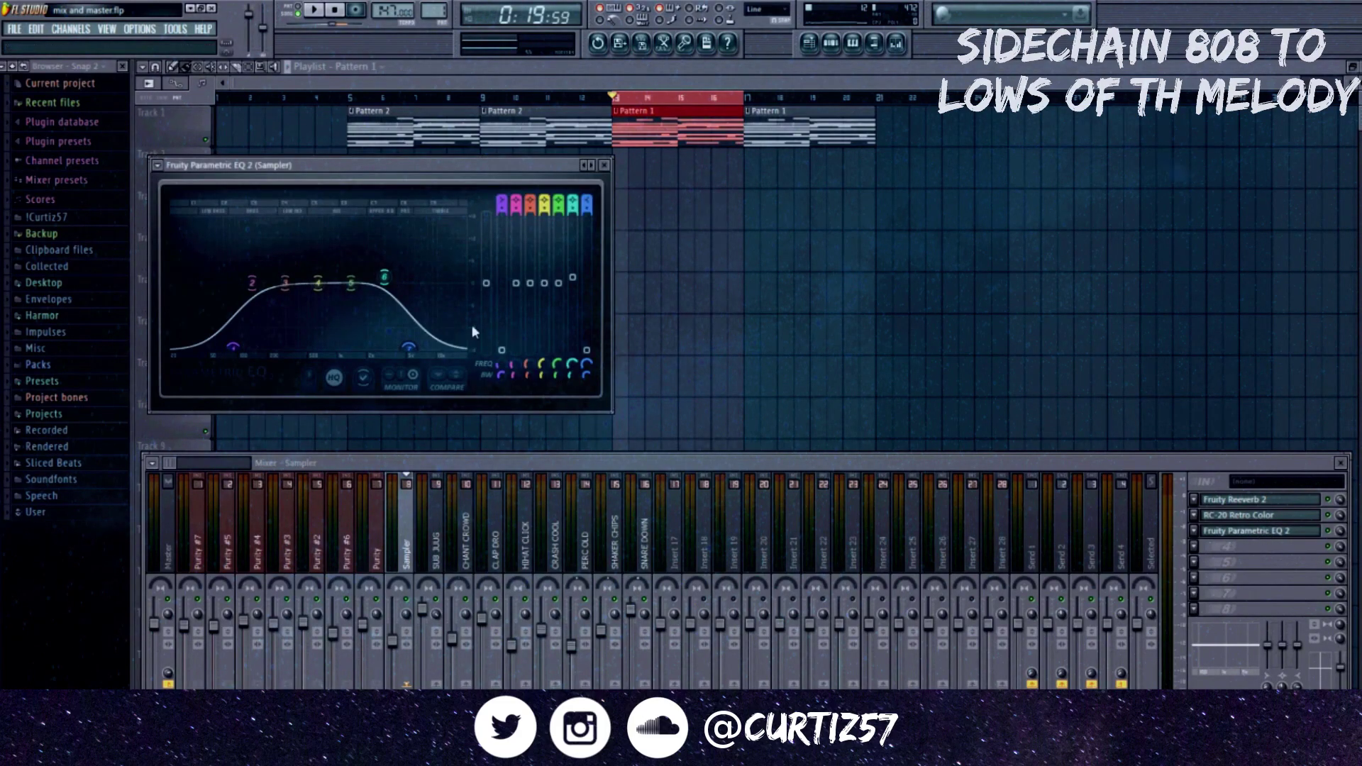
drag(253, 283, 188, 285)
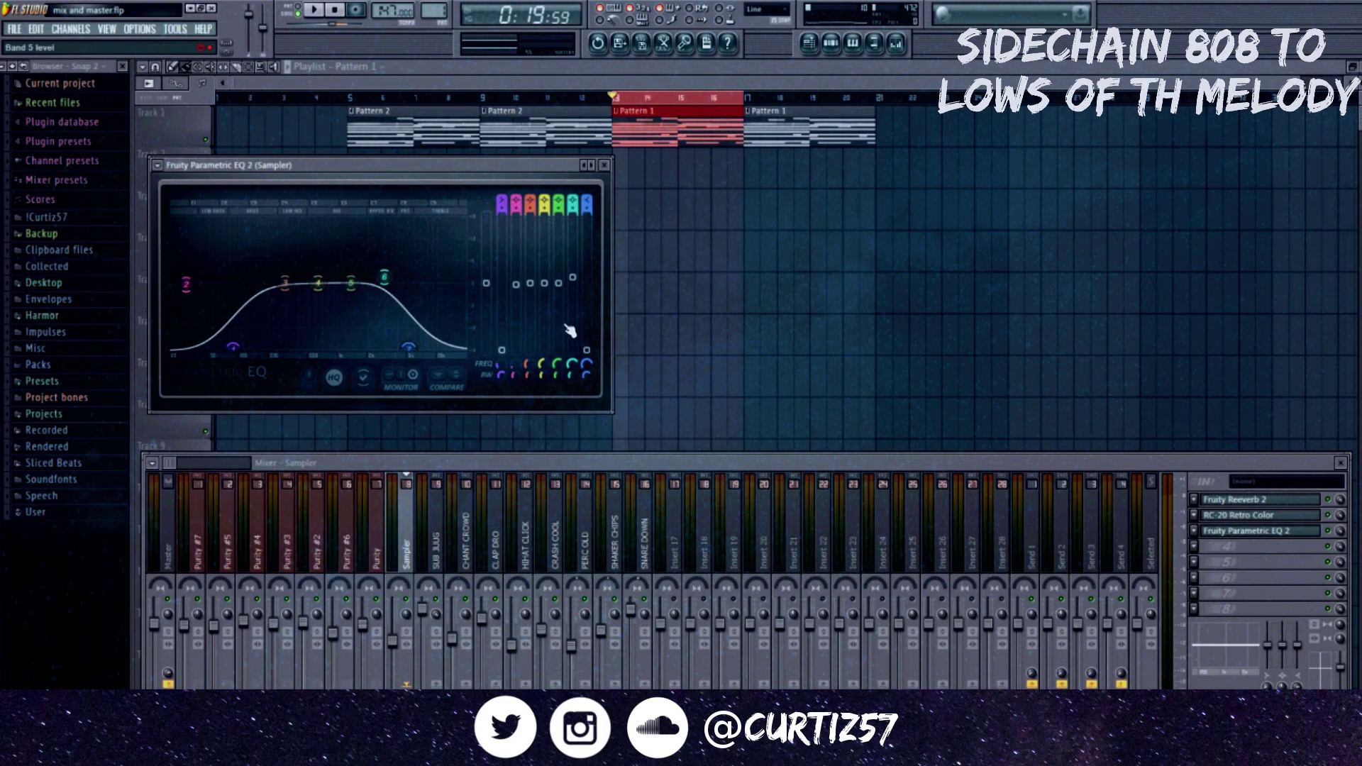
Step: Link the Sampler EQ's band 2 level to Peak ctrl (SUB JUUG) - Peak with the mapping formula 0.5-Input
right_click(516, 287)
click(555, 394)
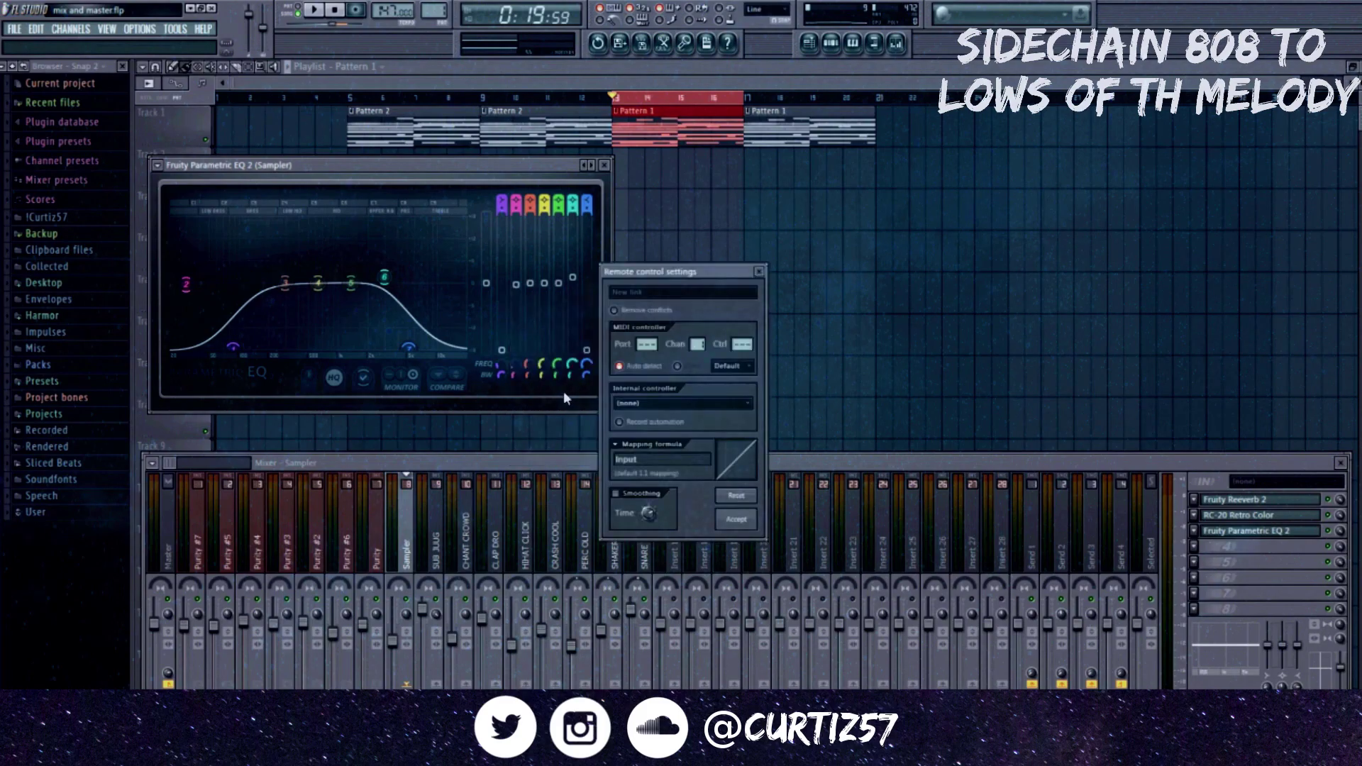
click(638, 404)
click(676, 465)
click(628, 488)
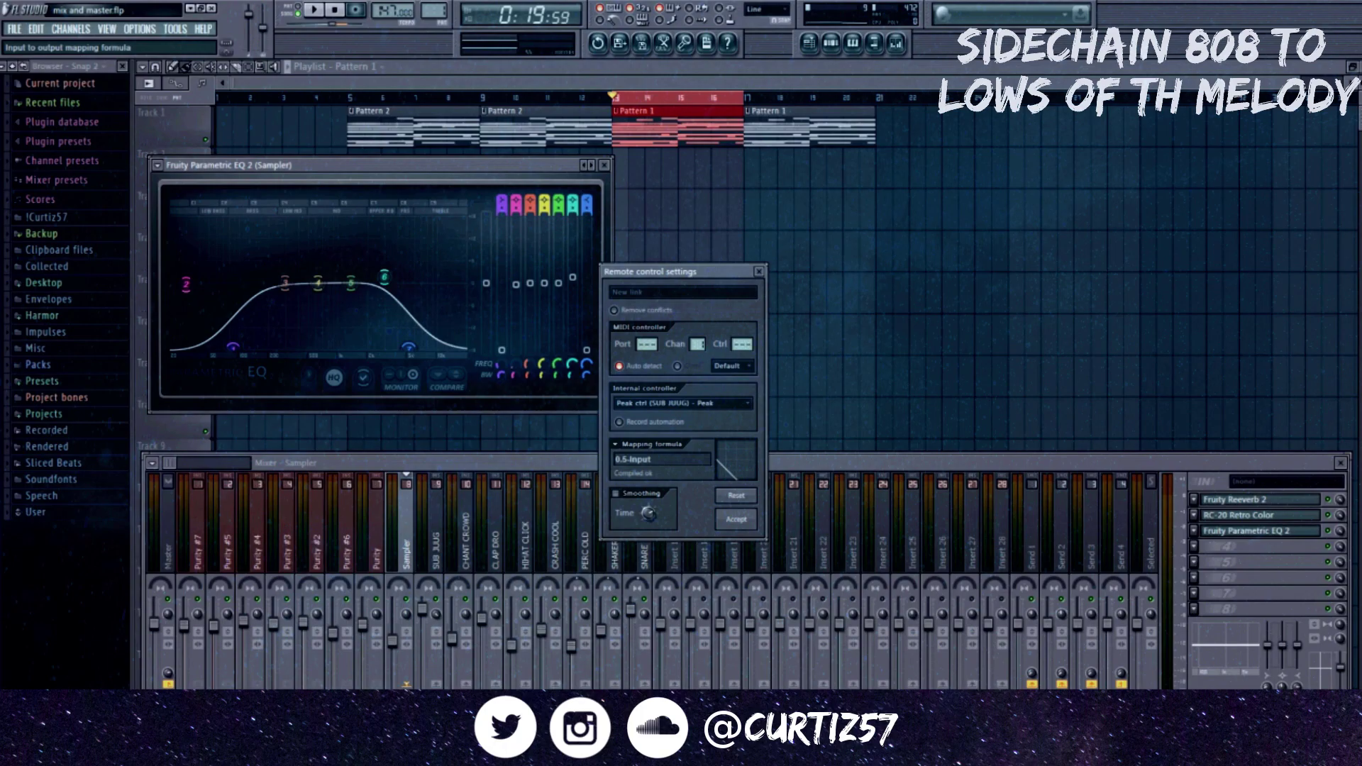
key(Return)
Step: Play the loop to test the sidechain and fine-tune the frequency of band 2 on the Sampler's EQ
key(space)
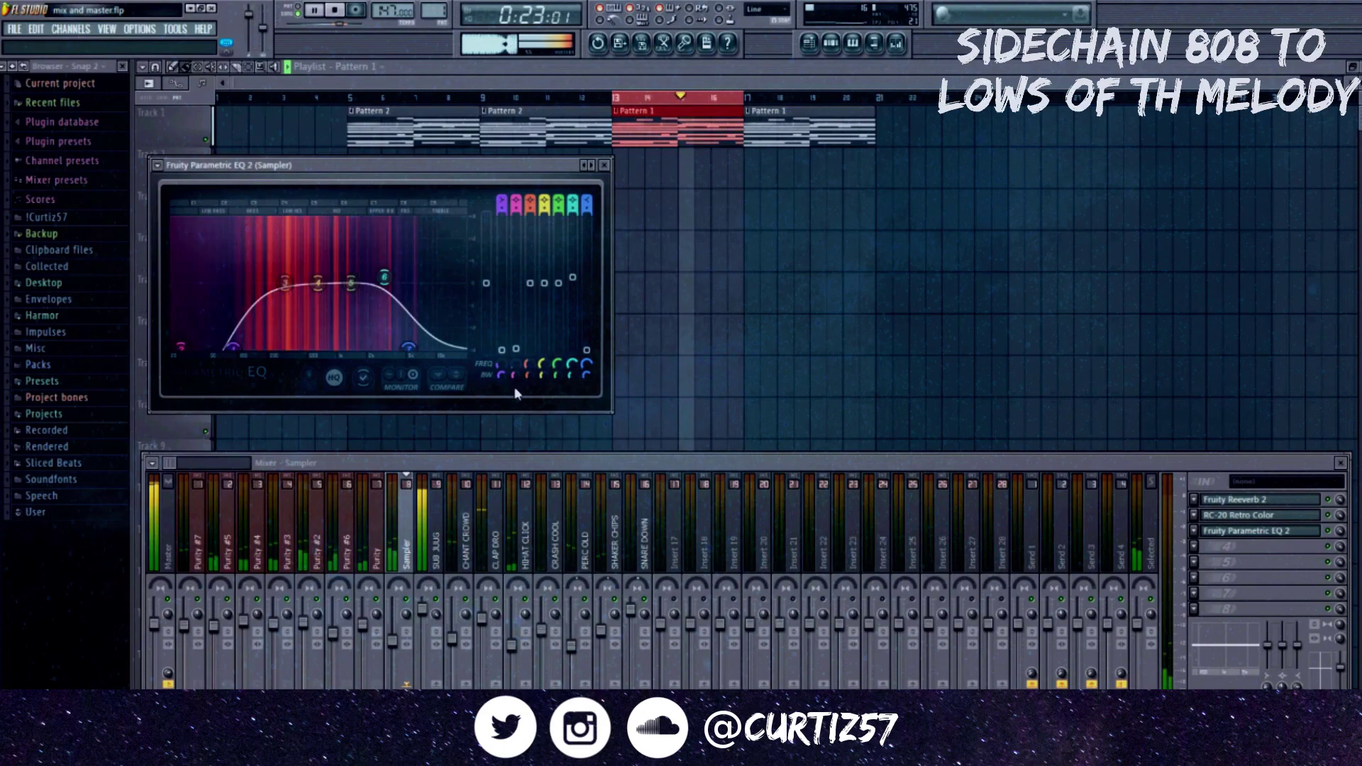
drag(517, 365, 517, 371)
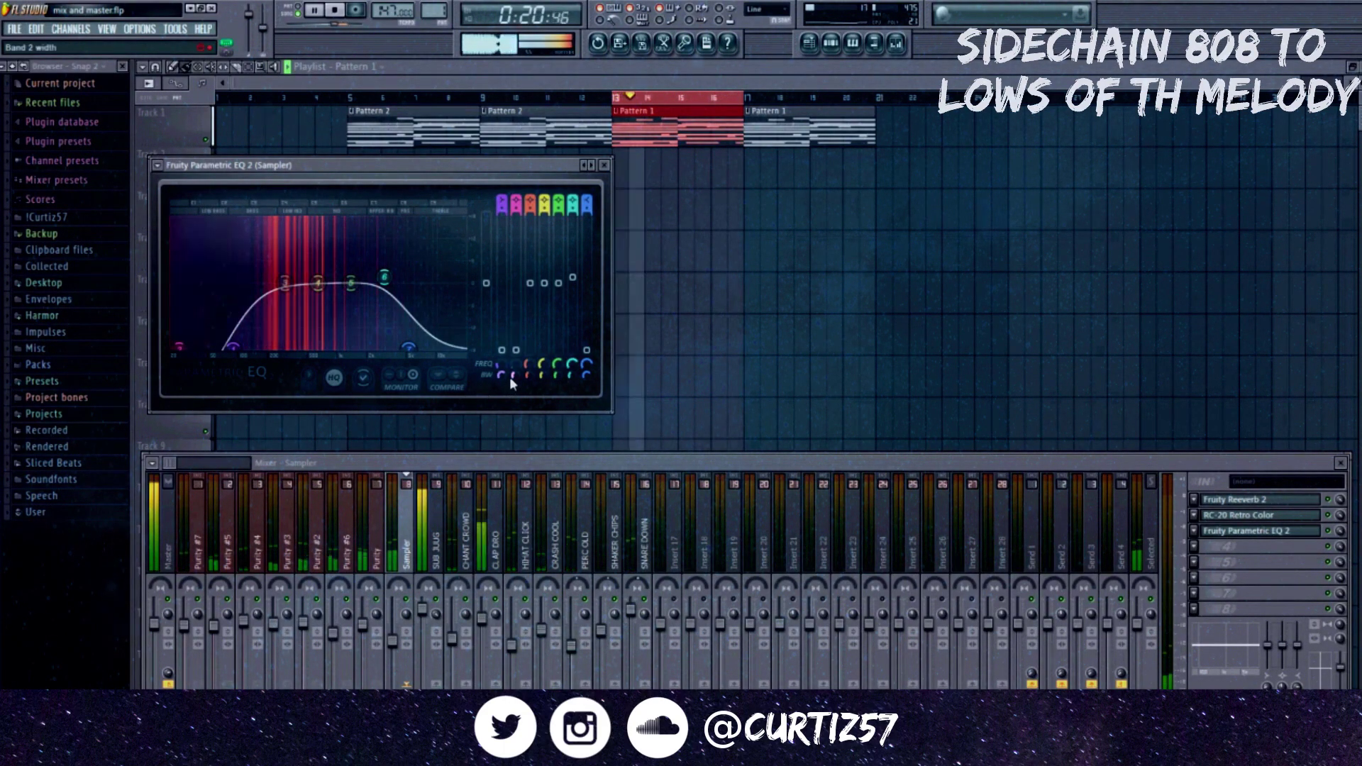
click(554, 469)
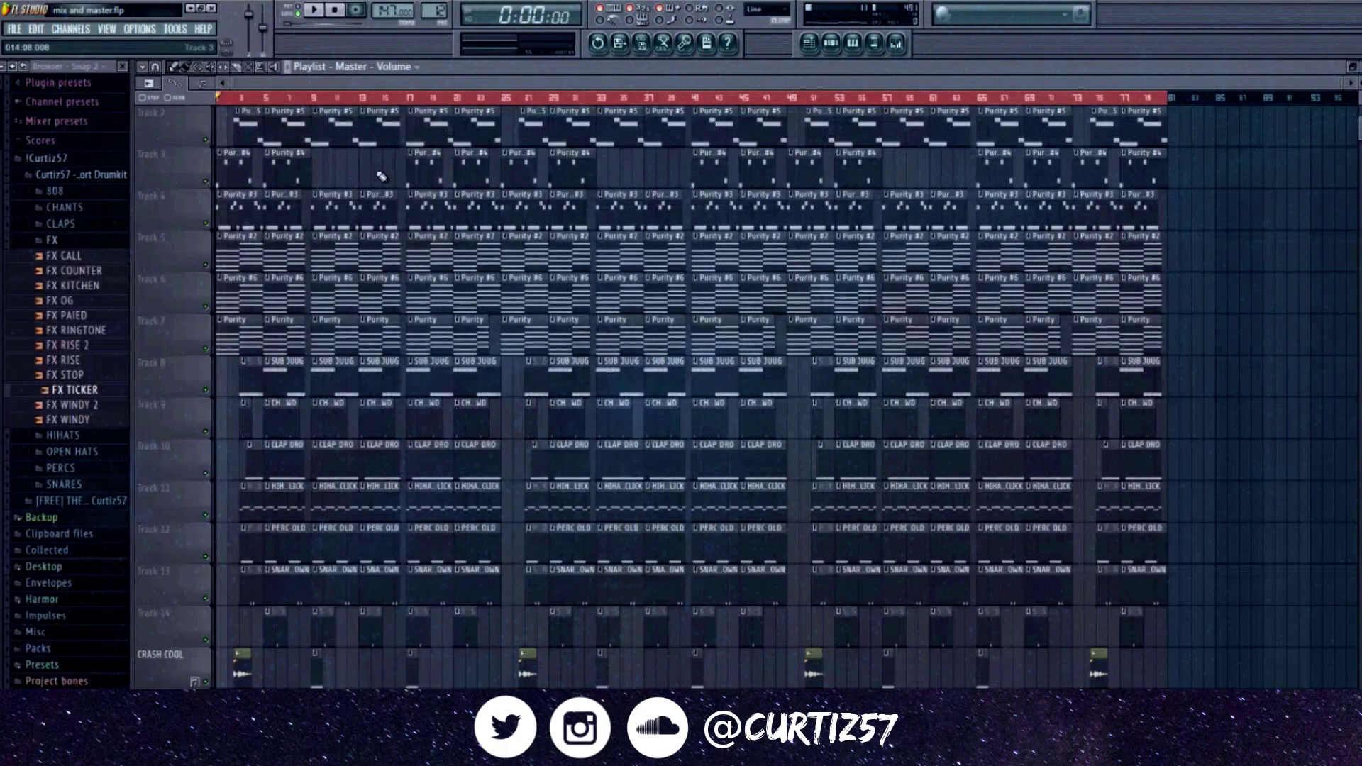
Step: Play the full song arrangement from the start to review the finished mix
scroll(382, 176, down, 1)
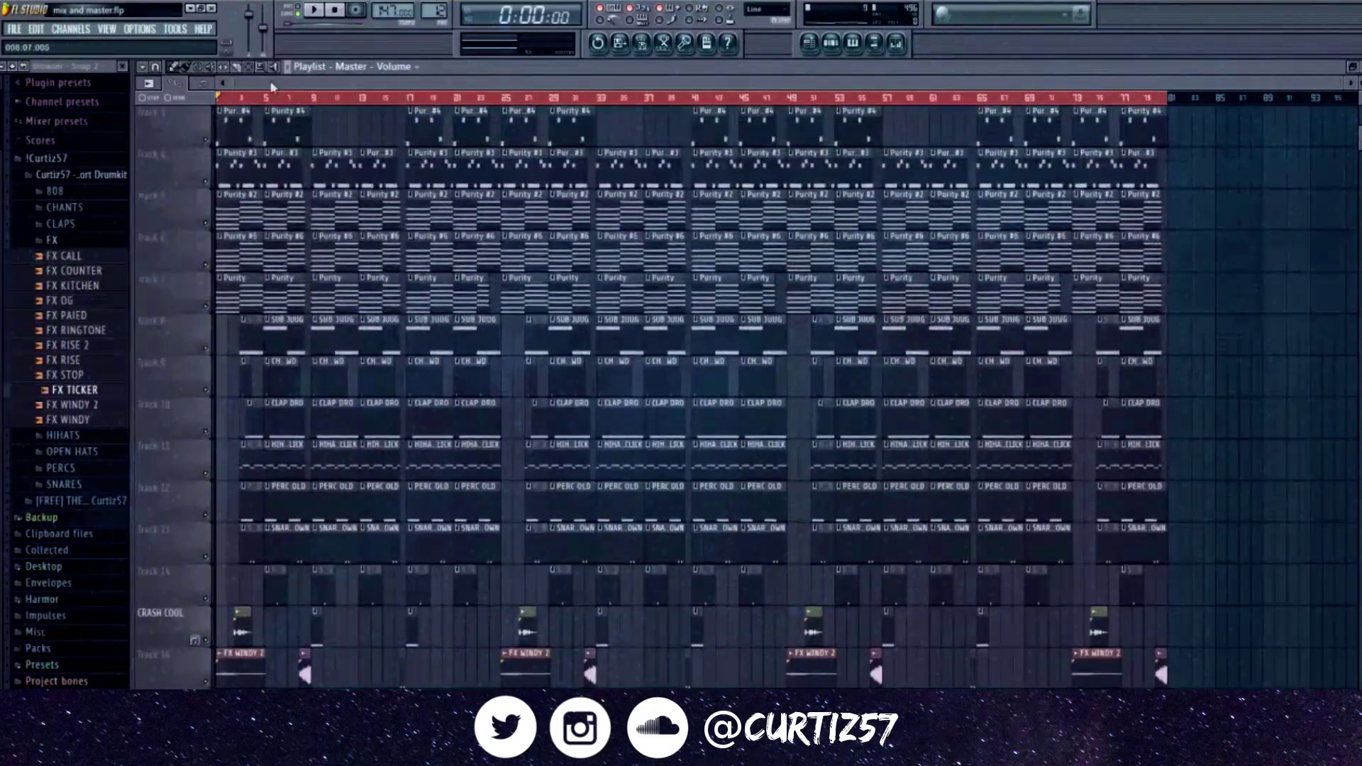
click(317, 12)
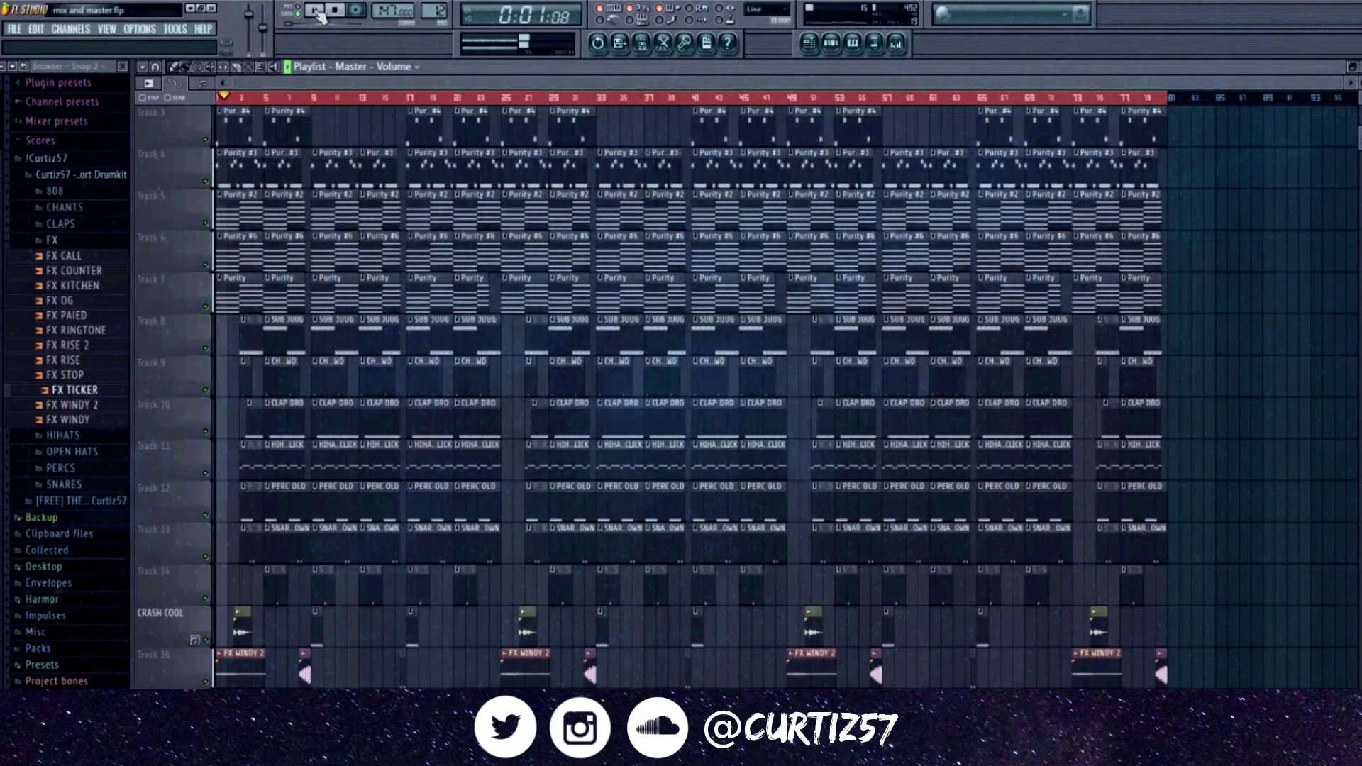